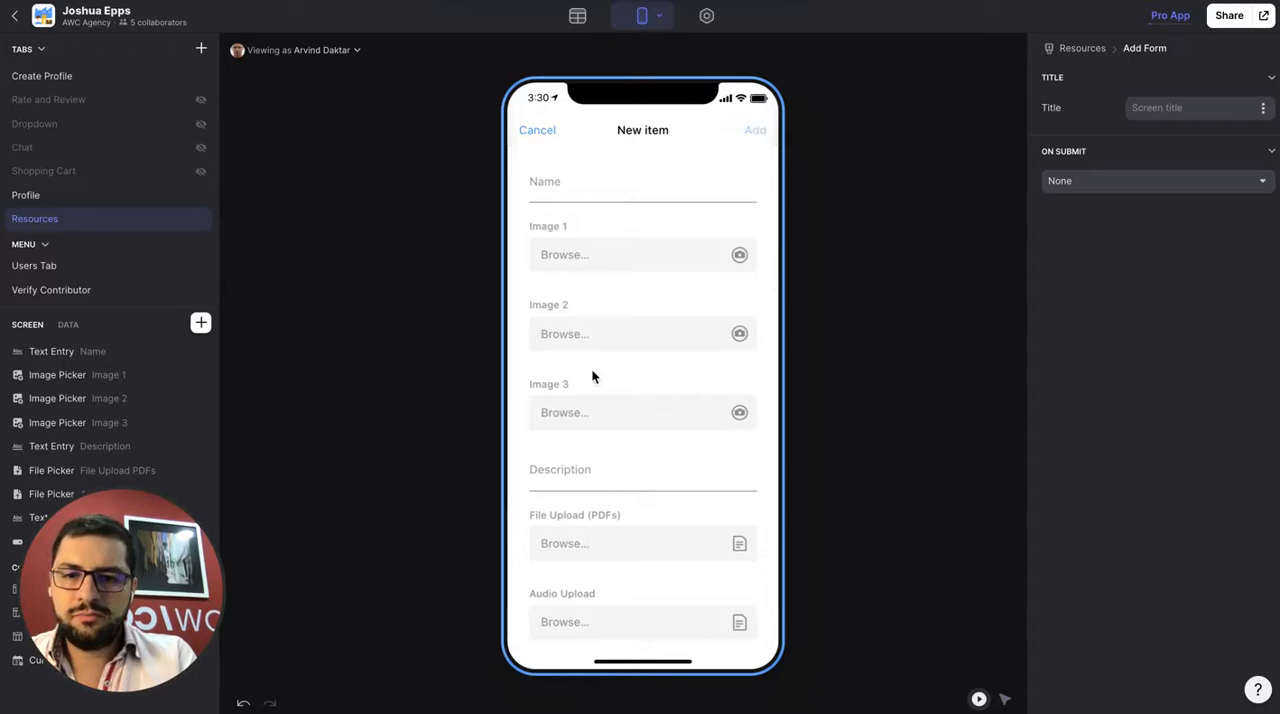
Leave the new item form and review the details, media and ratings of the "What it takes to make change" resource
click(535, 128)
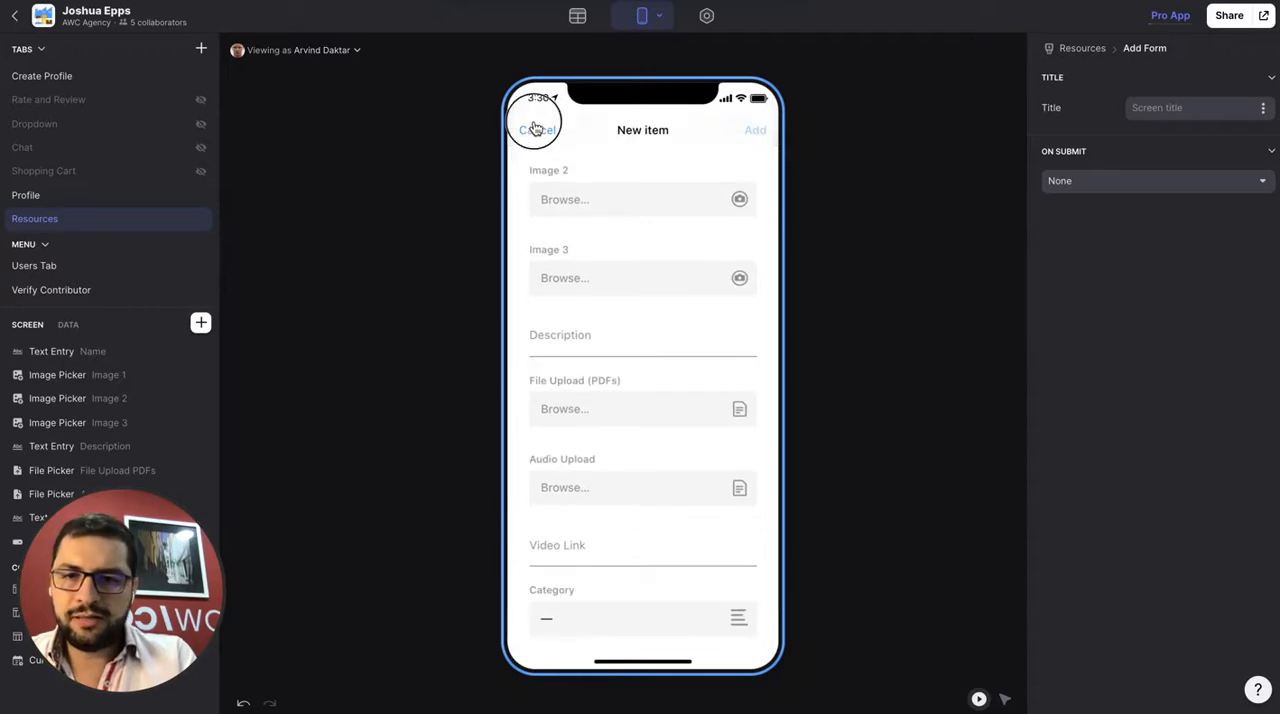
click(592, 374)
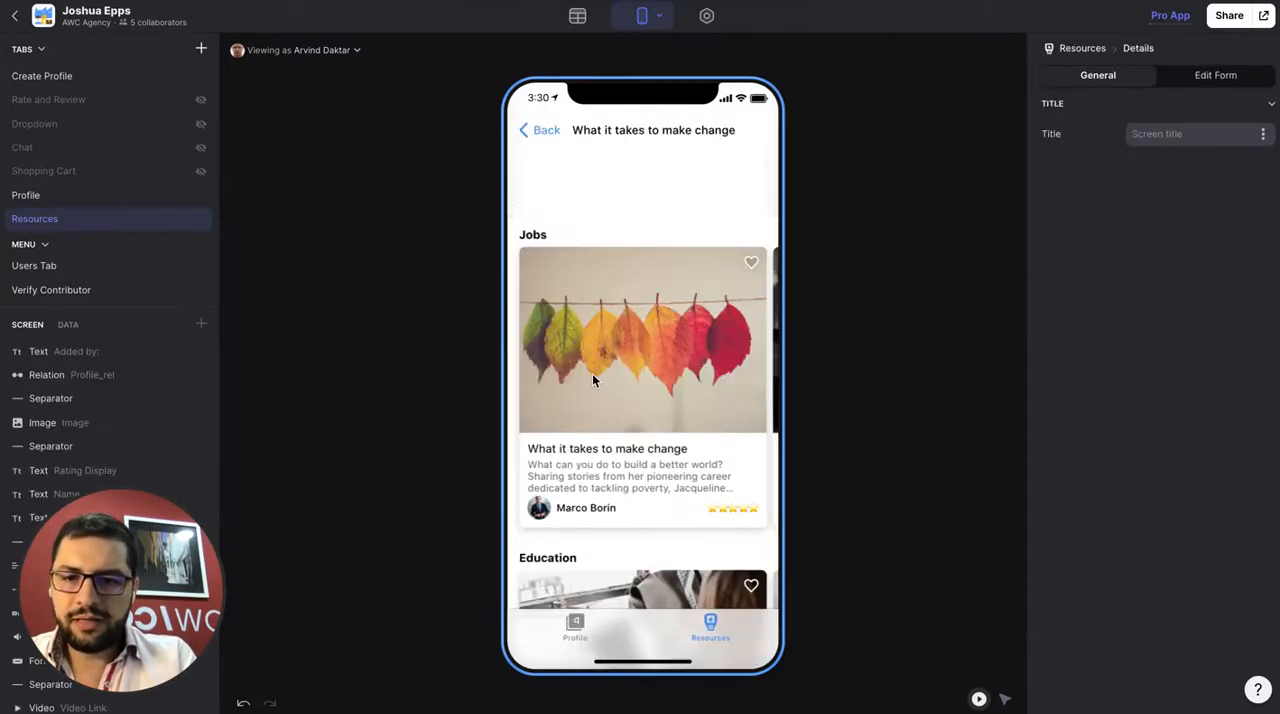
scroll(633, 407, down, 4)
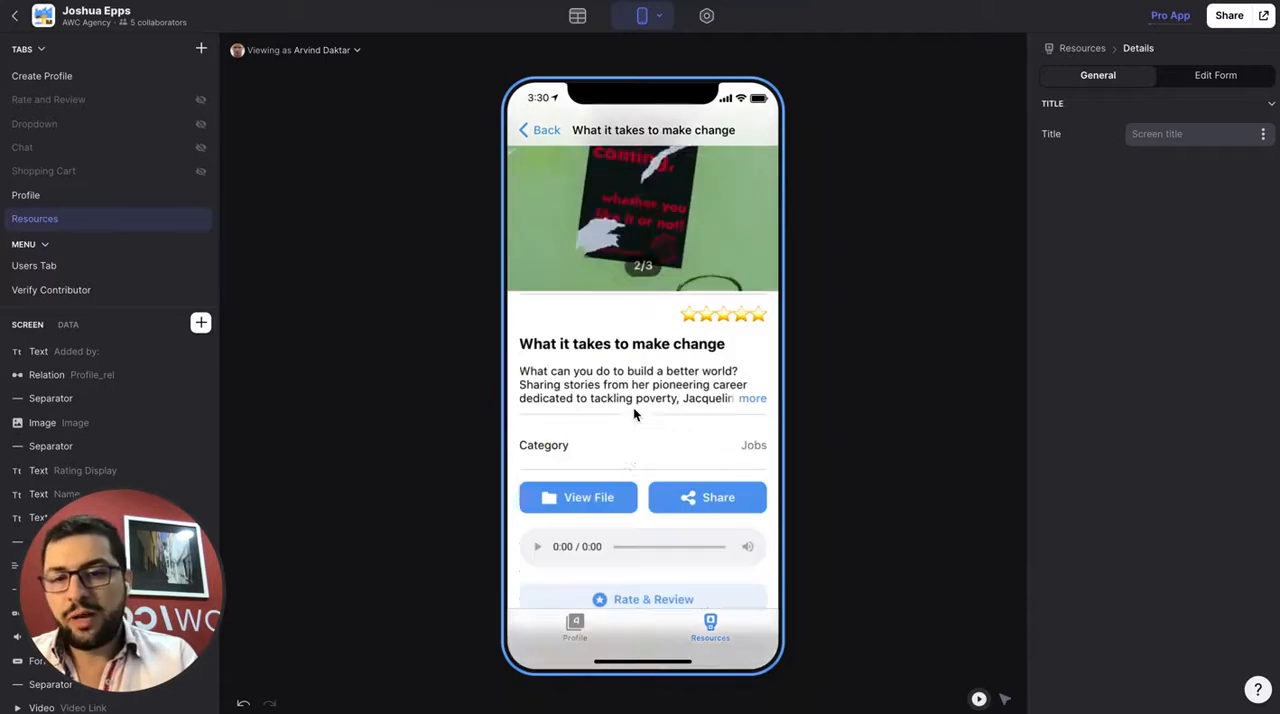
scroll(614, 412, down, 3)
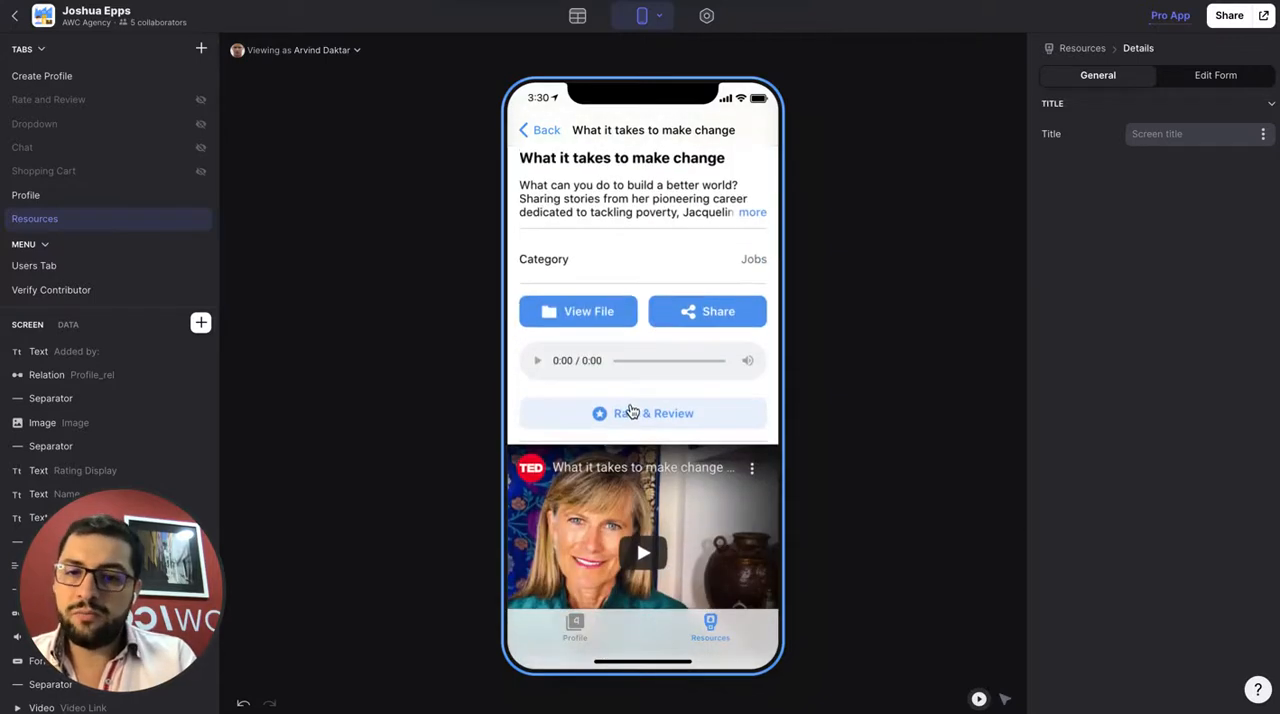
scroll(632, 317, up, 7)
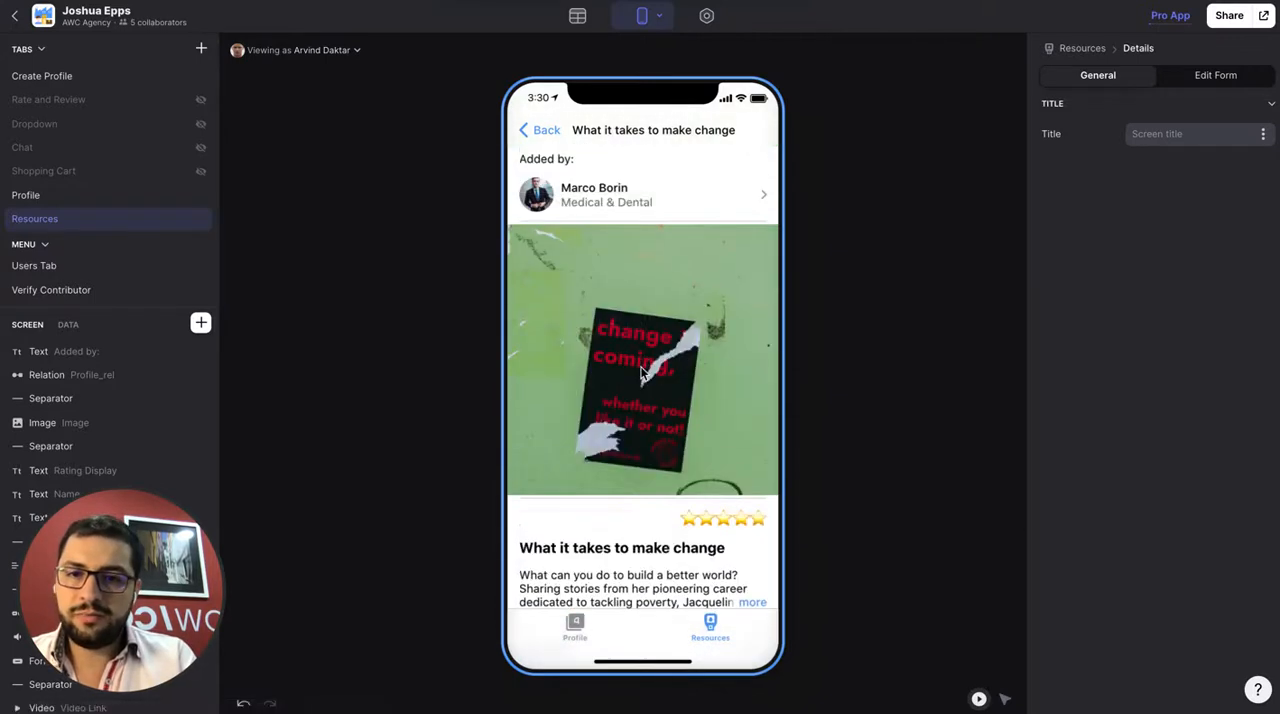
scroll(641, 372, down, 10)
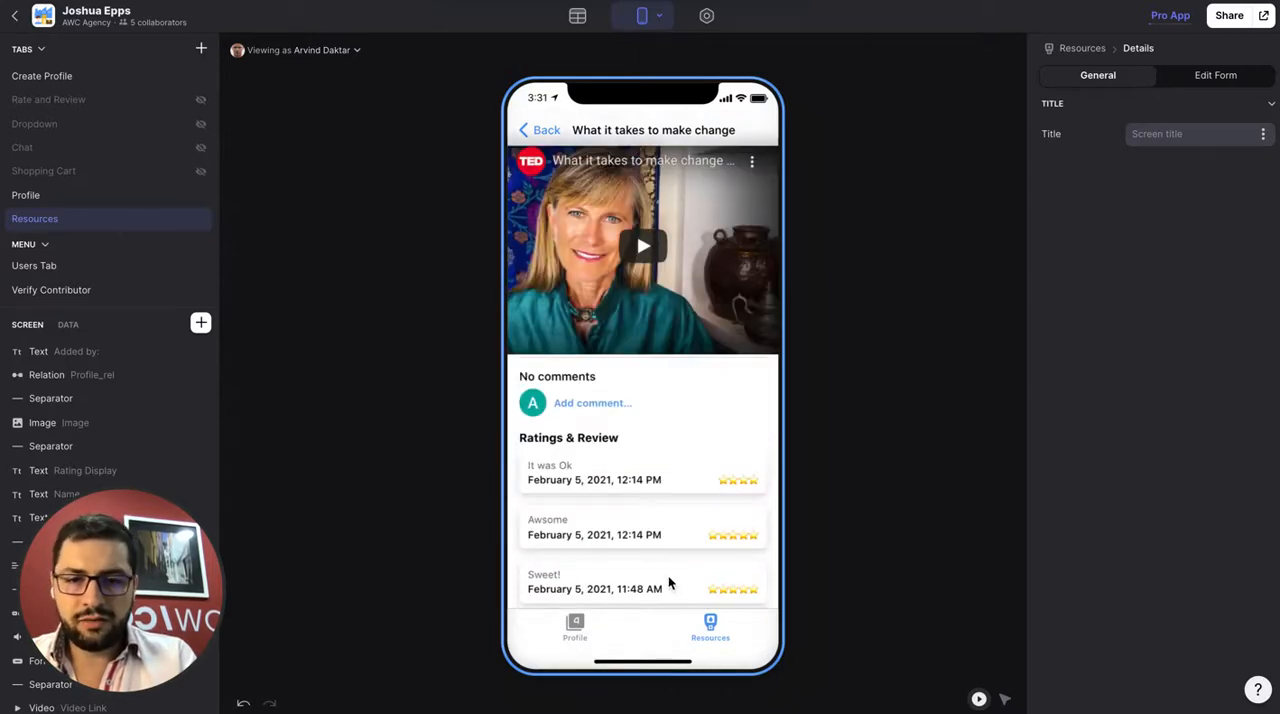
scroll(652, 405, up, 10)
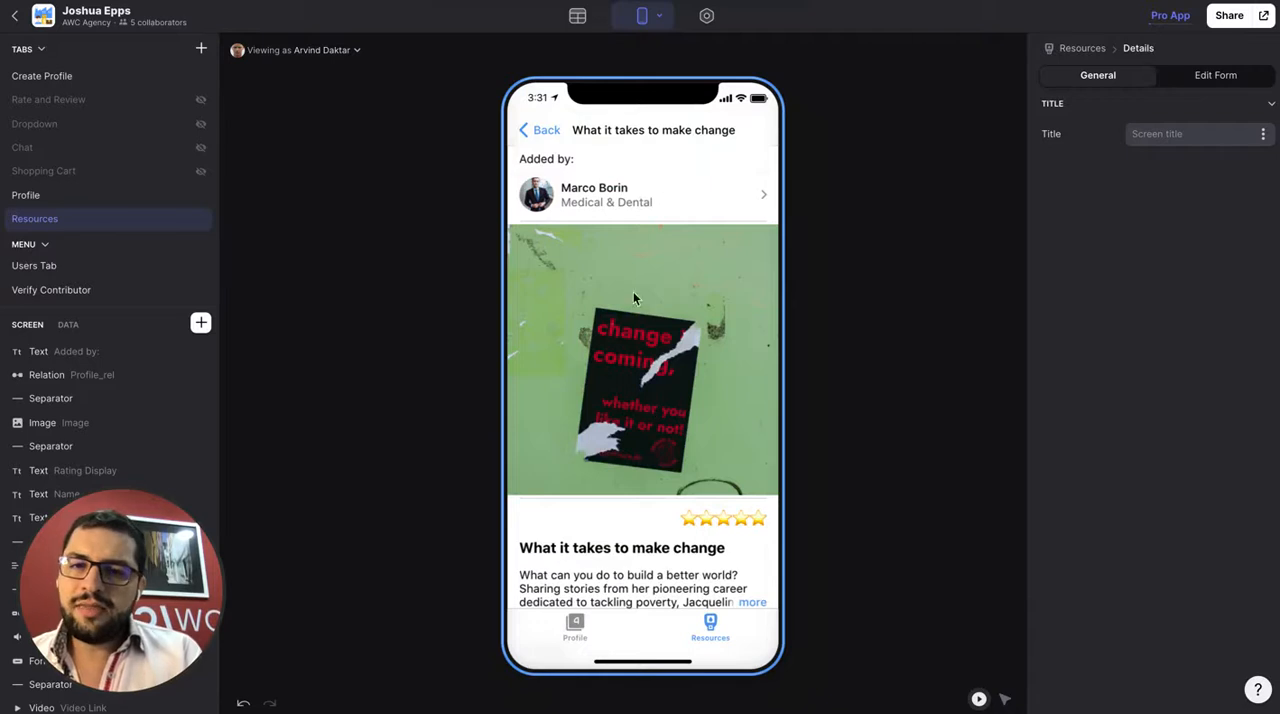
Open the profile of the contributor who added the resource and examine their contact details and categorised resources
click(566, 190)
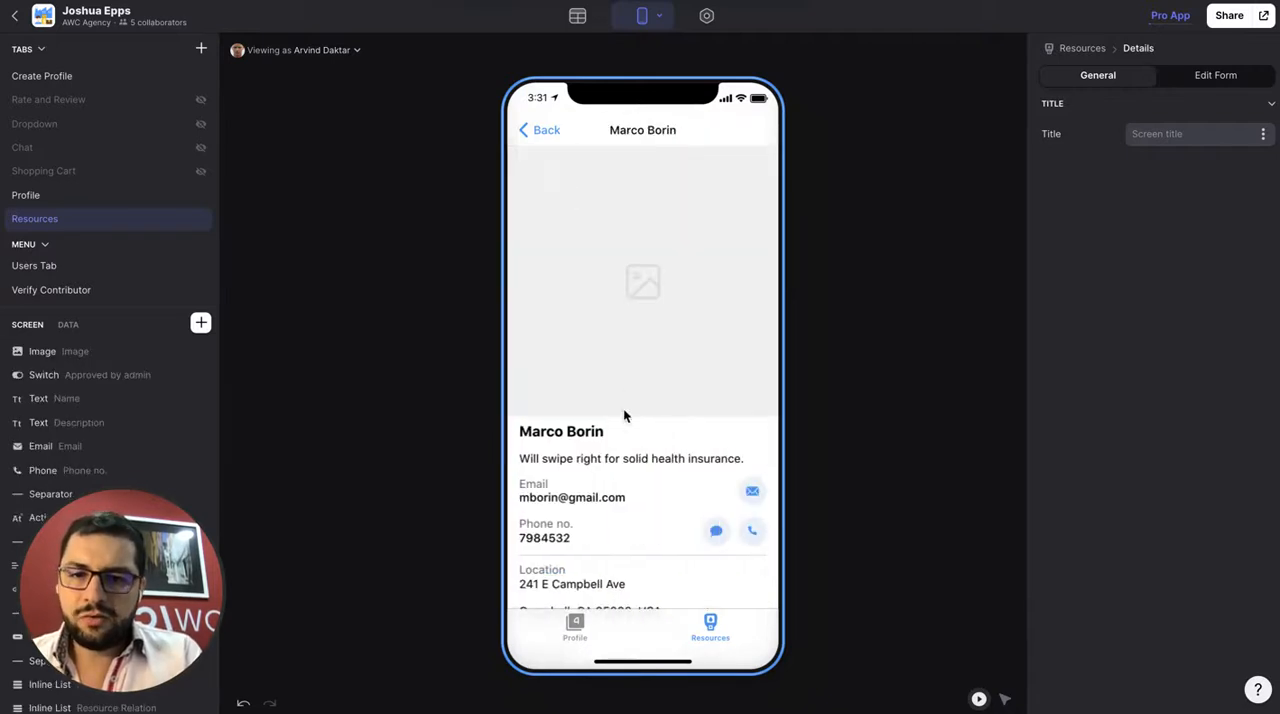
scroll(624, 411, down, 5)
scroll(624, 425, down, 5)
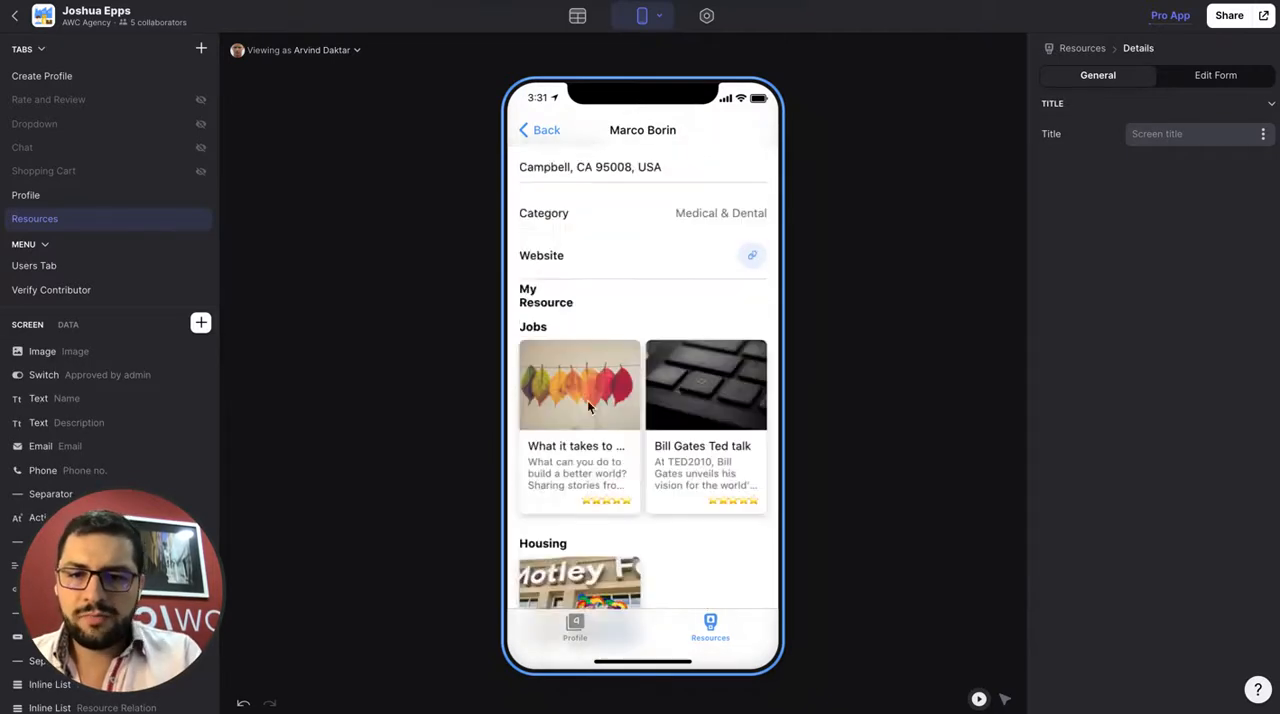
scroll(637, 457, down, 8)
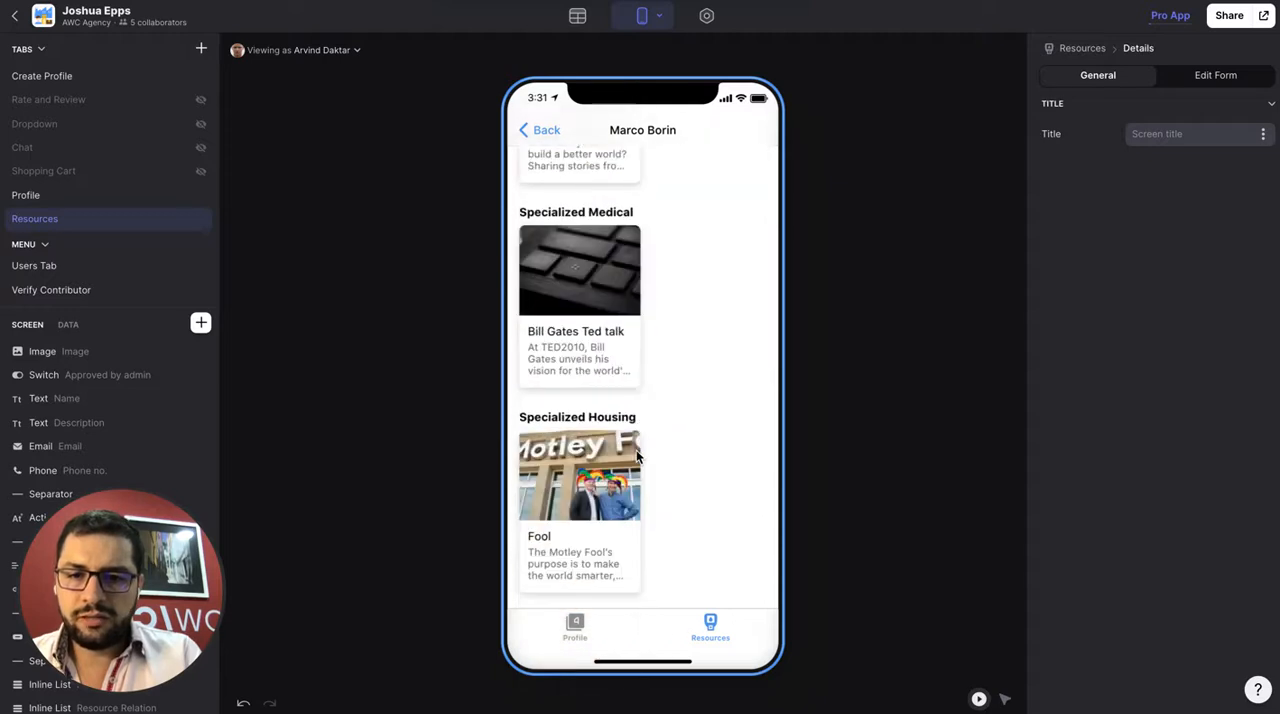
scroll(637, 457, up, 15)
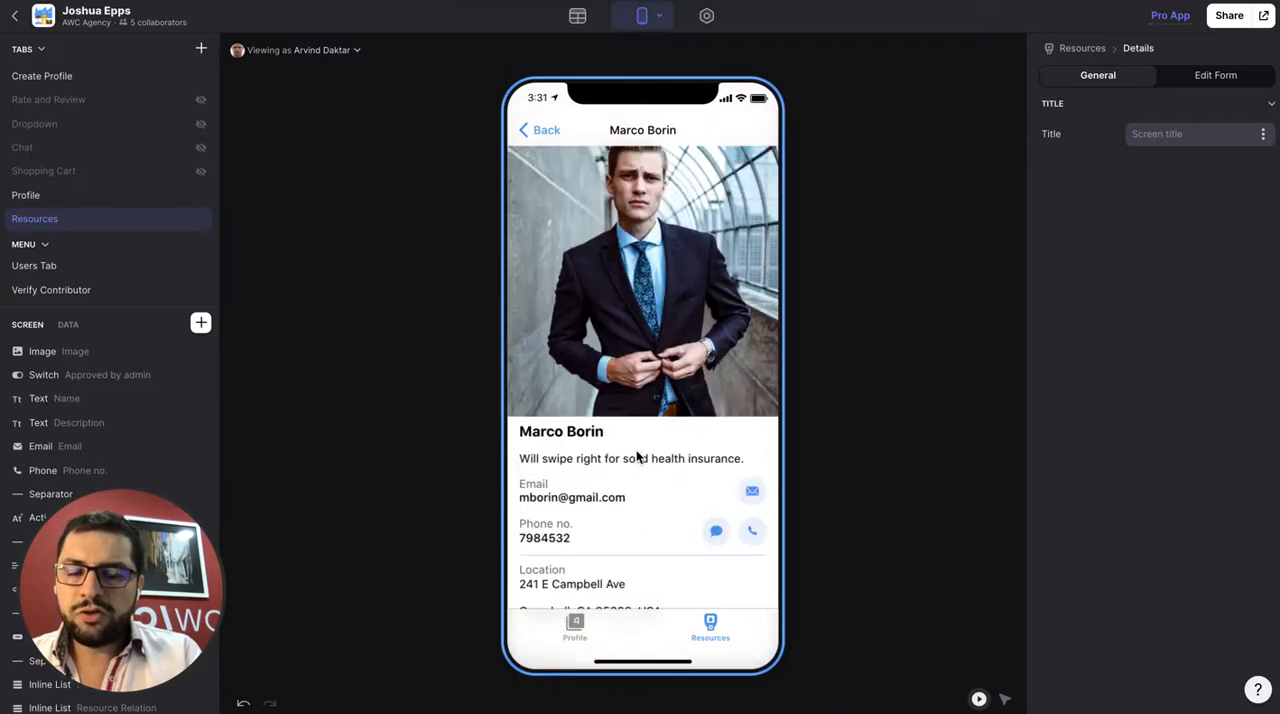
scroll(637, 457, down, 8)
scroll(637, 457, up, 8)
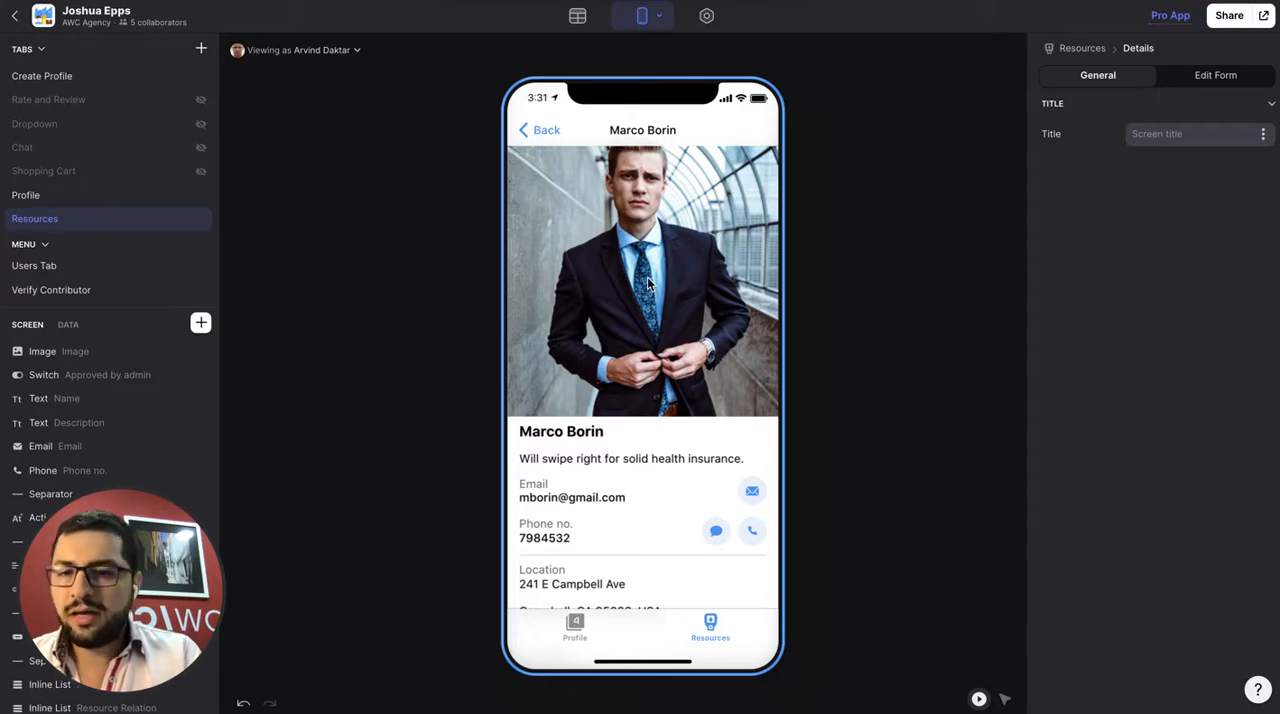
scroll(648, 284, down, 6)
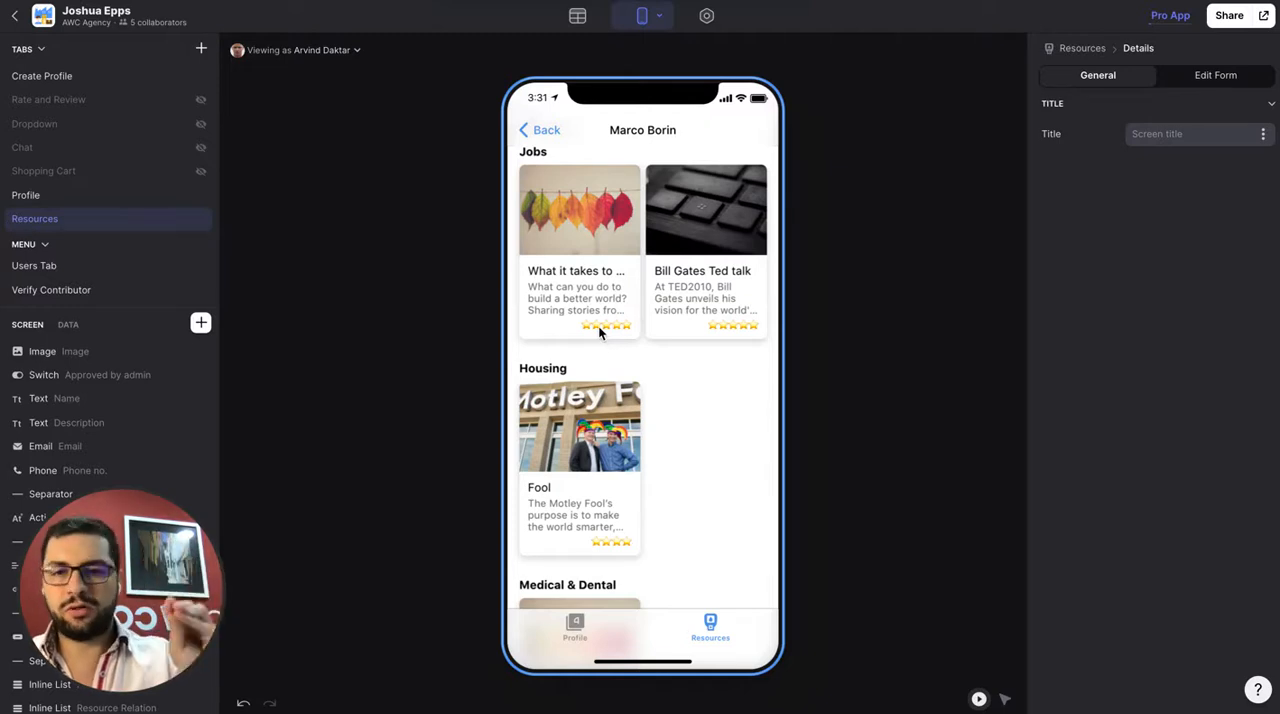
scroll(600, 334, up, 10)
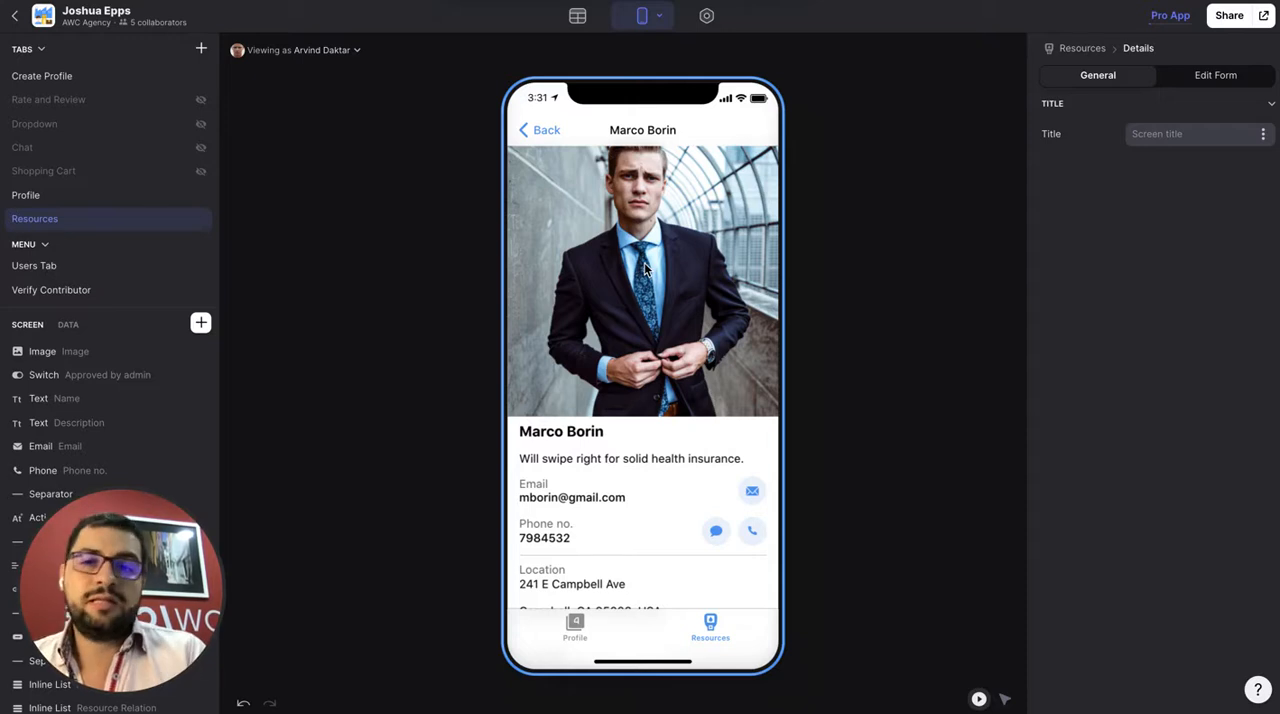
Look through the app's data in the Profile, Resources and Rate and Review tables
click(577, 18)
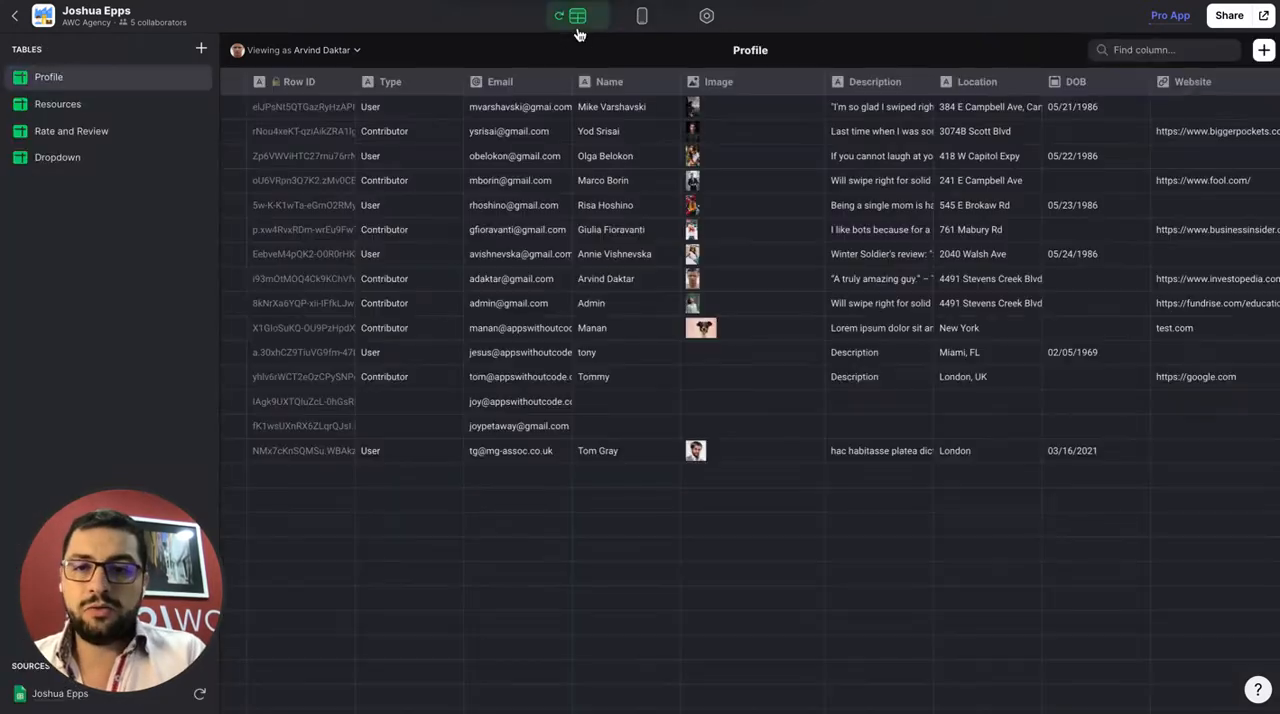
click(70, 100)
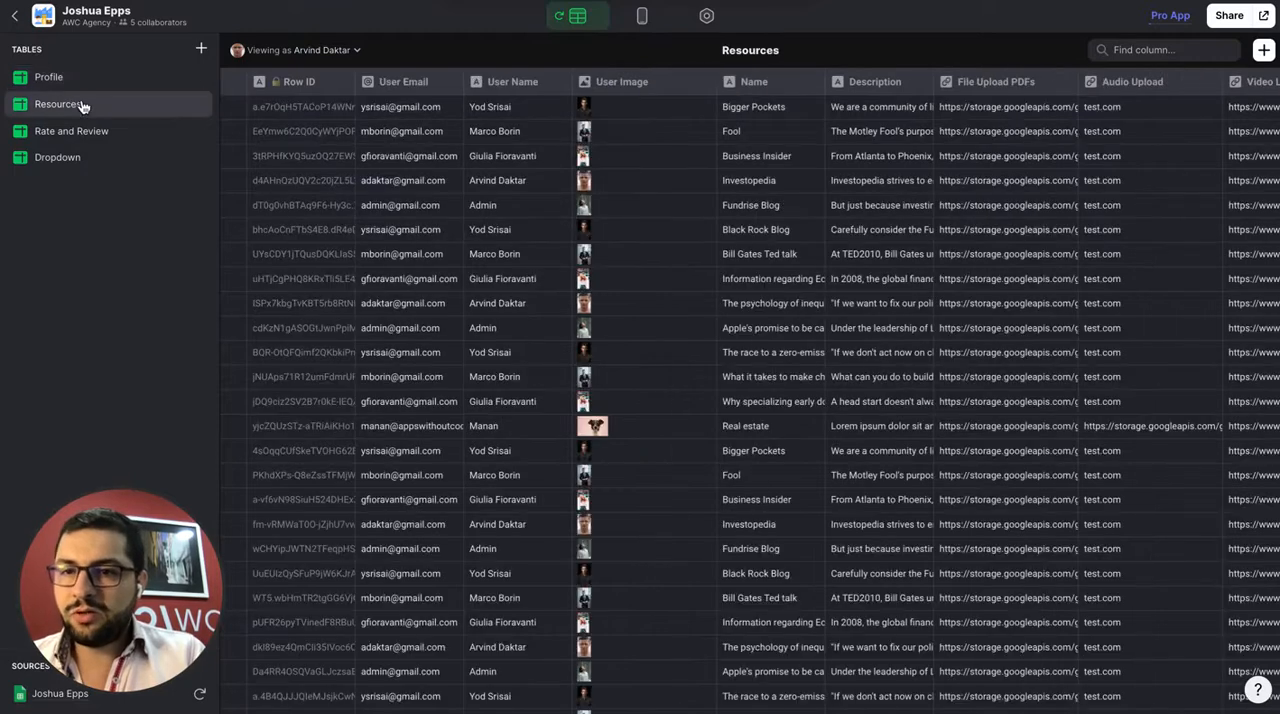
click(83, 136)
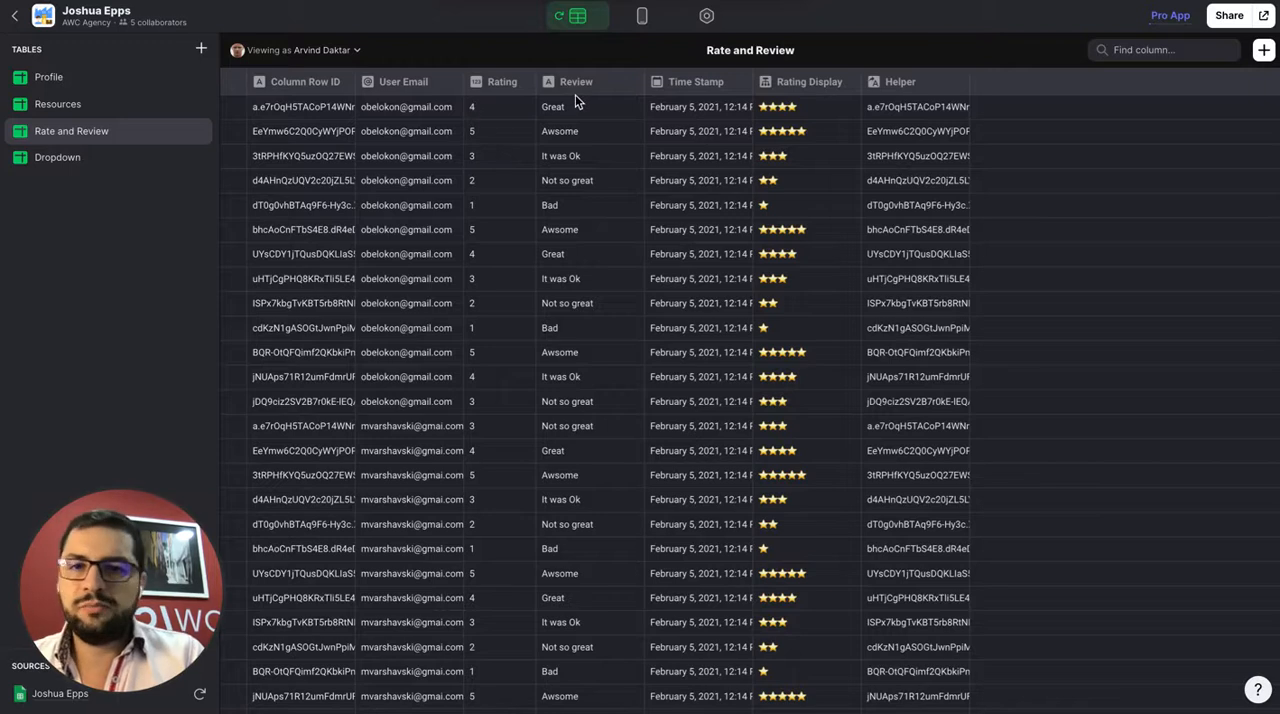
Inspect how the Rating_rel relation column in the Resources table is configured, leaving its settings unchanged
click(118, 106)
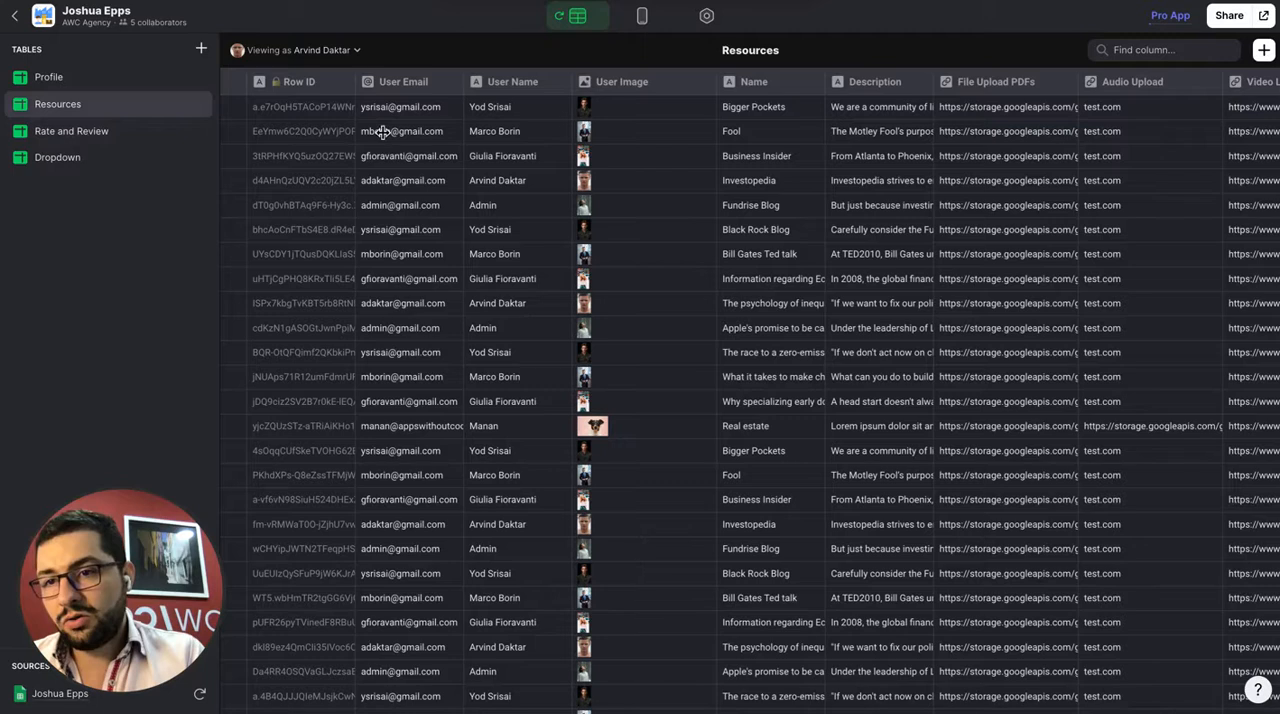
scroll(700, 130, right, 5)
scroll(700, 130, right, 10)
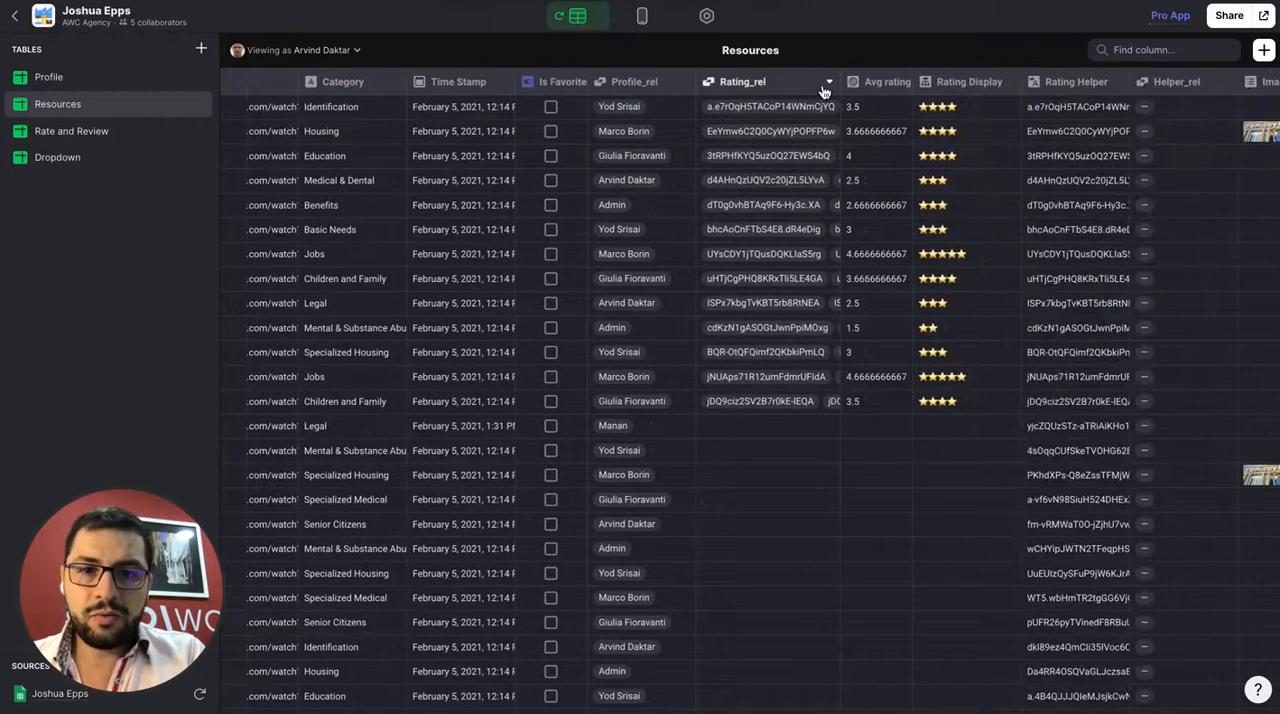
click(828, 81)
click(795, 111)
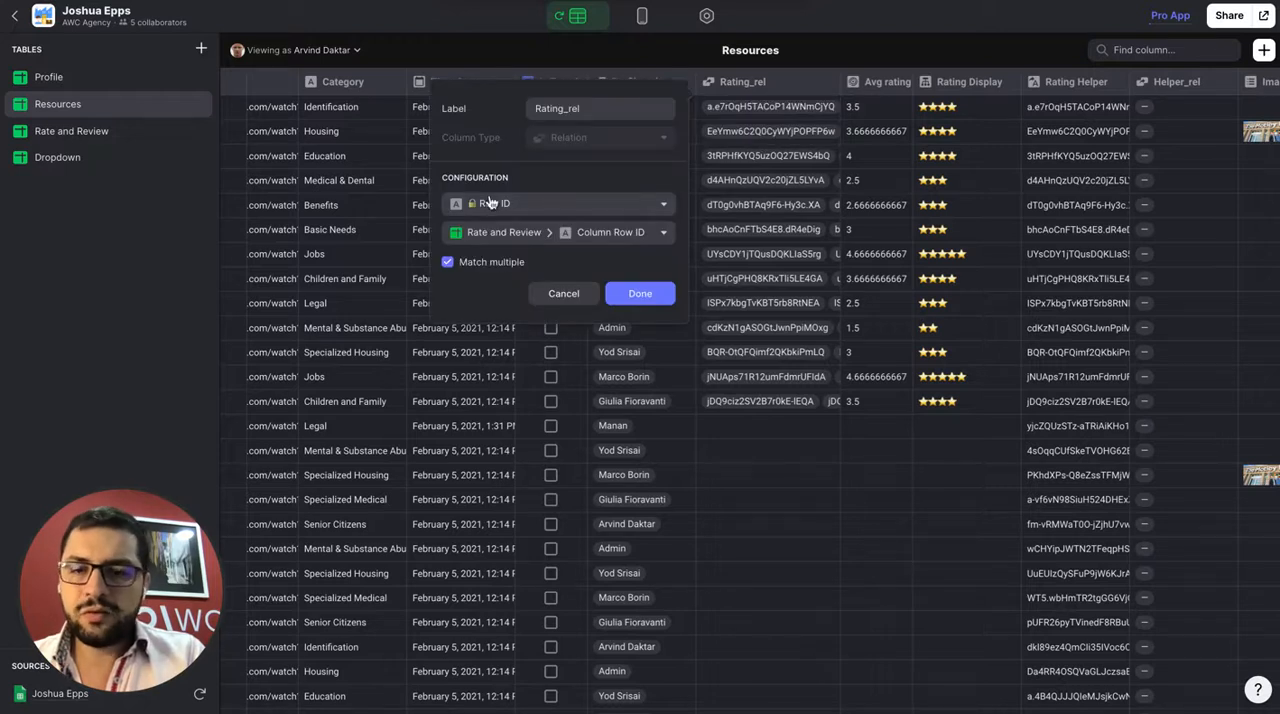
click(562, 291)
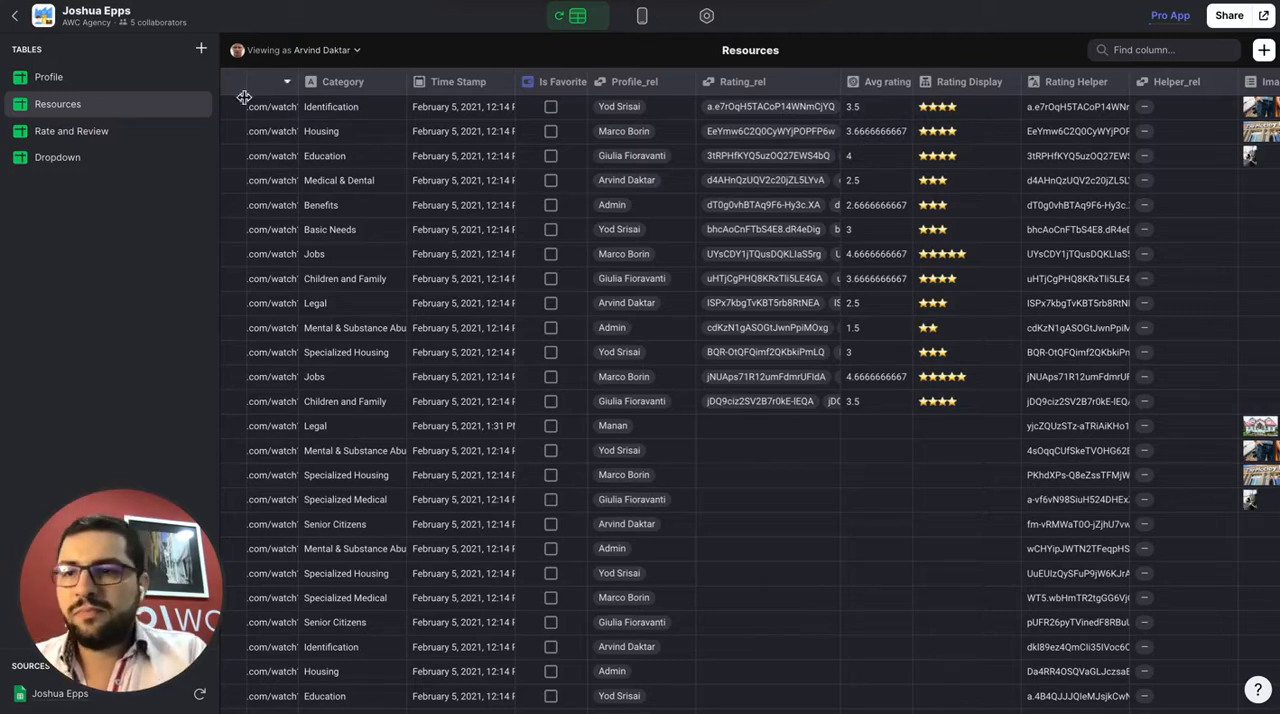
Examine the related items in the Resource Relation column of the Profile table
click(83, 77)
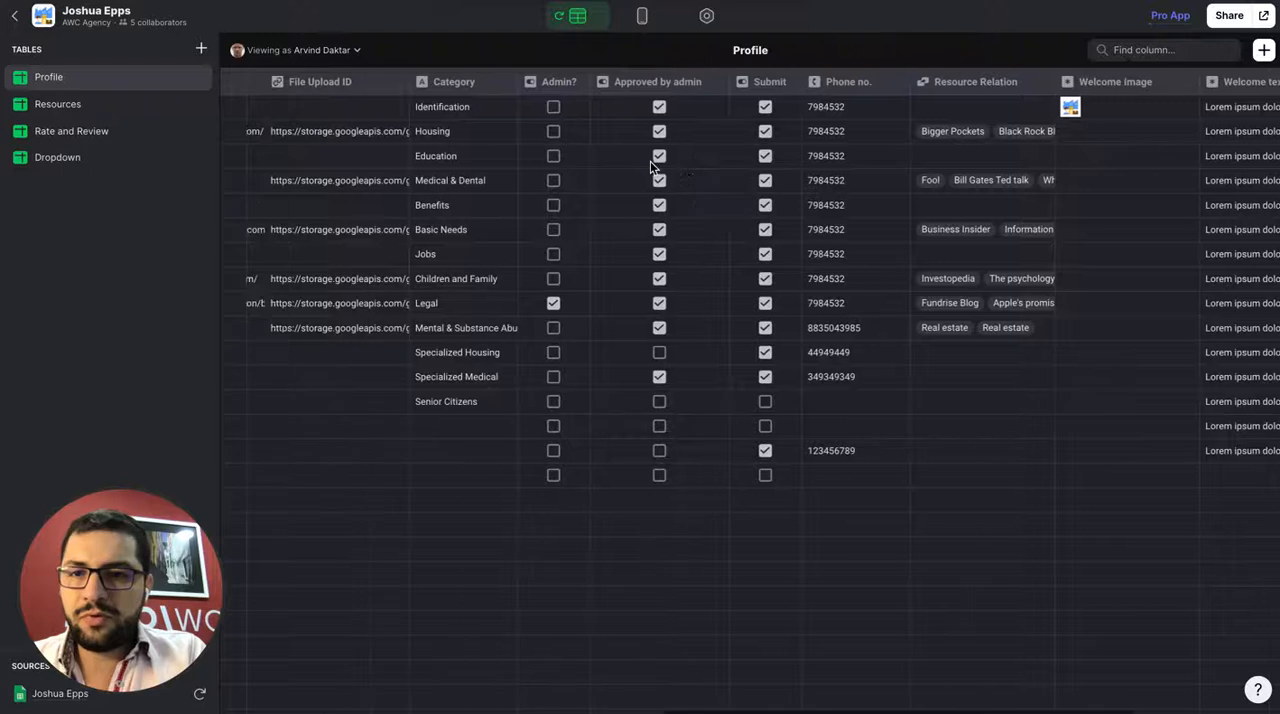
scroll(650, 161, right, 5)
scroll(659, 161, right, 5)
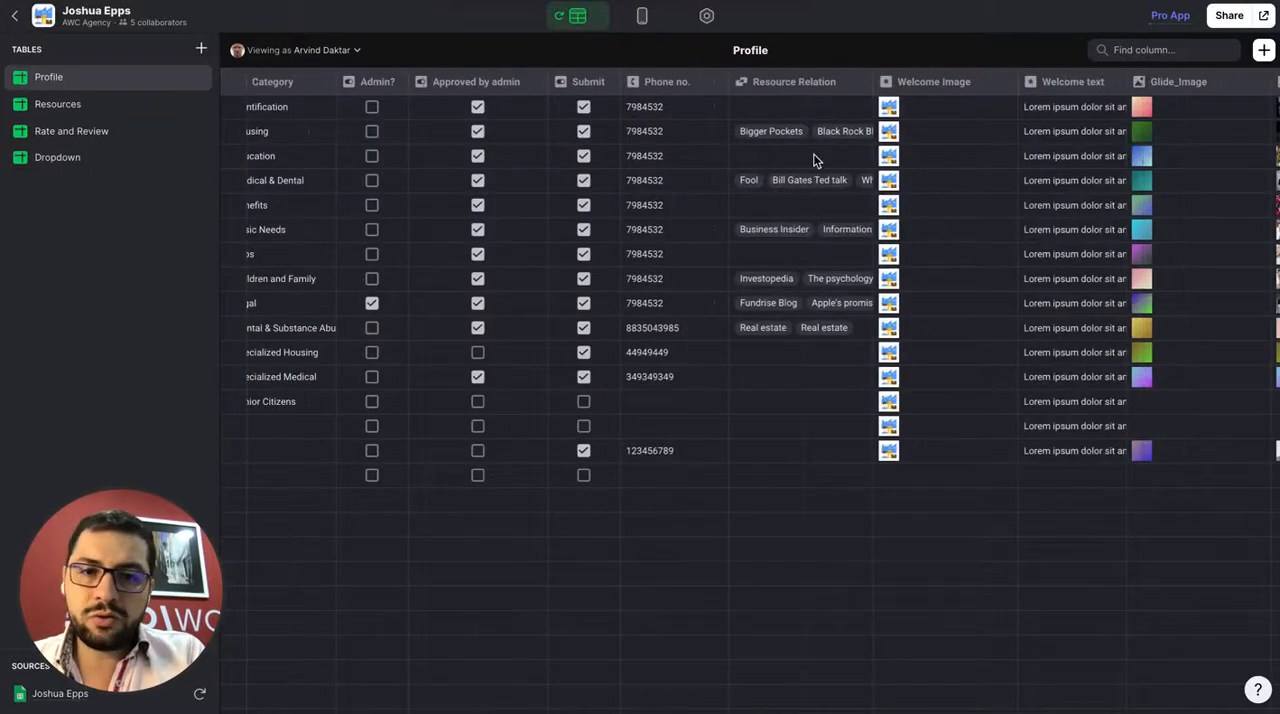
click(773, 129)
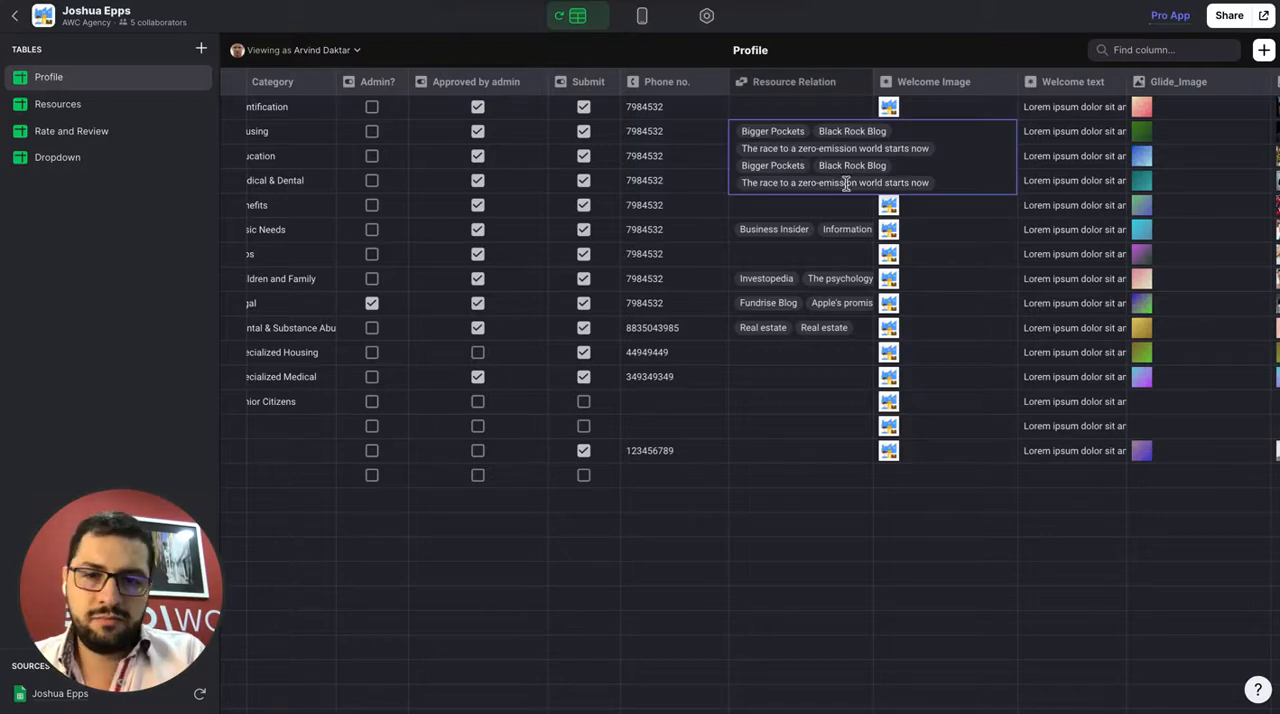
click(795, 227)
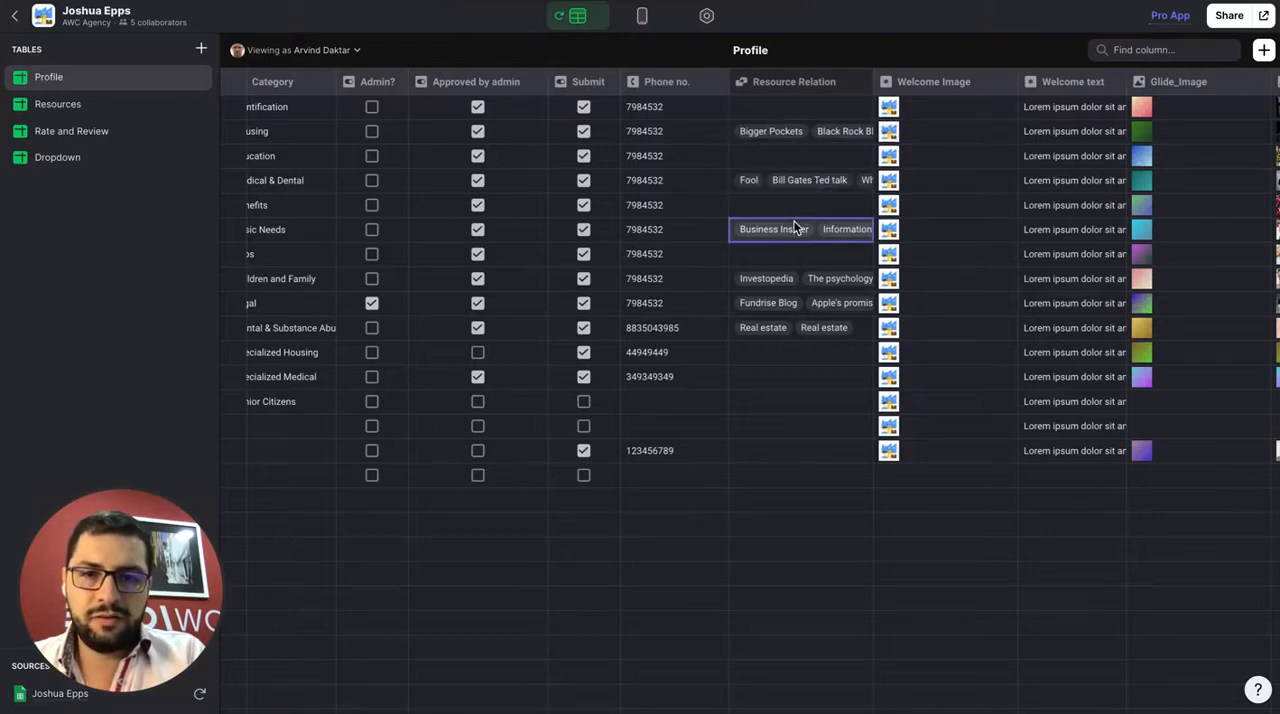
scroll(810, 142, right, 3)
scroll(810, 142, left, 5)
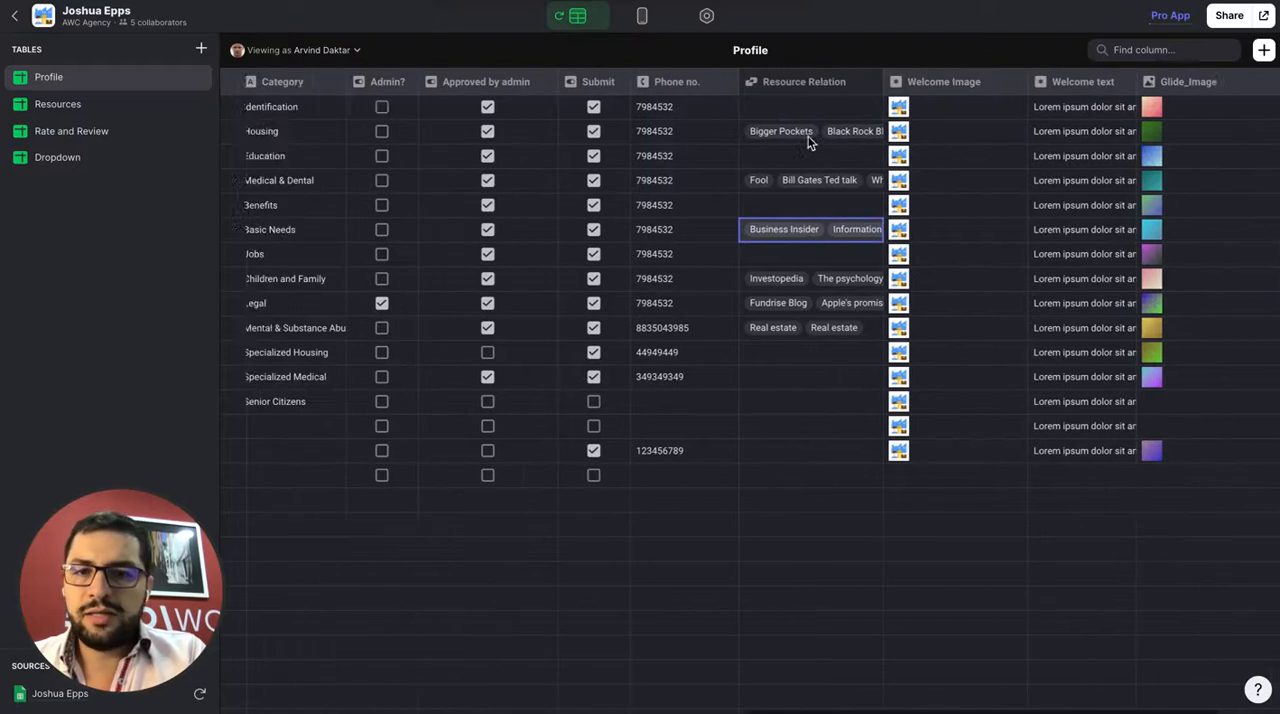
scroll(810, 142, right, 5)
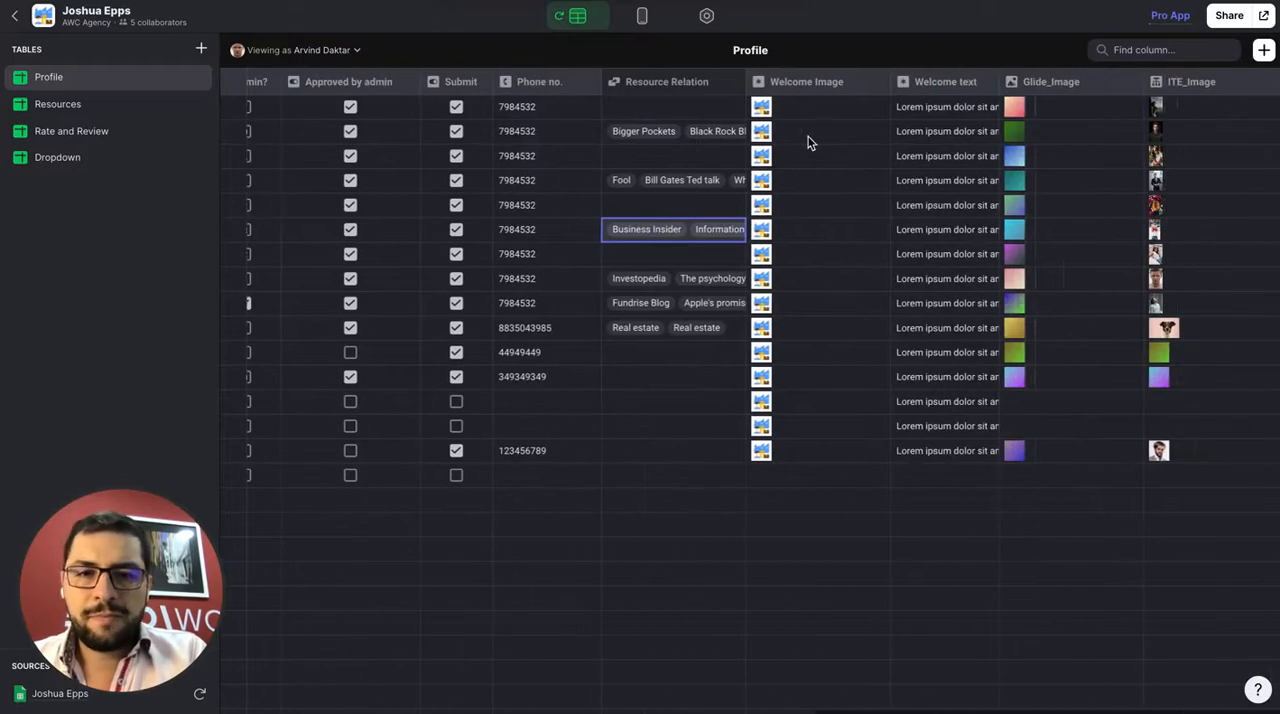
click(659, 138)
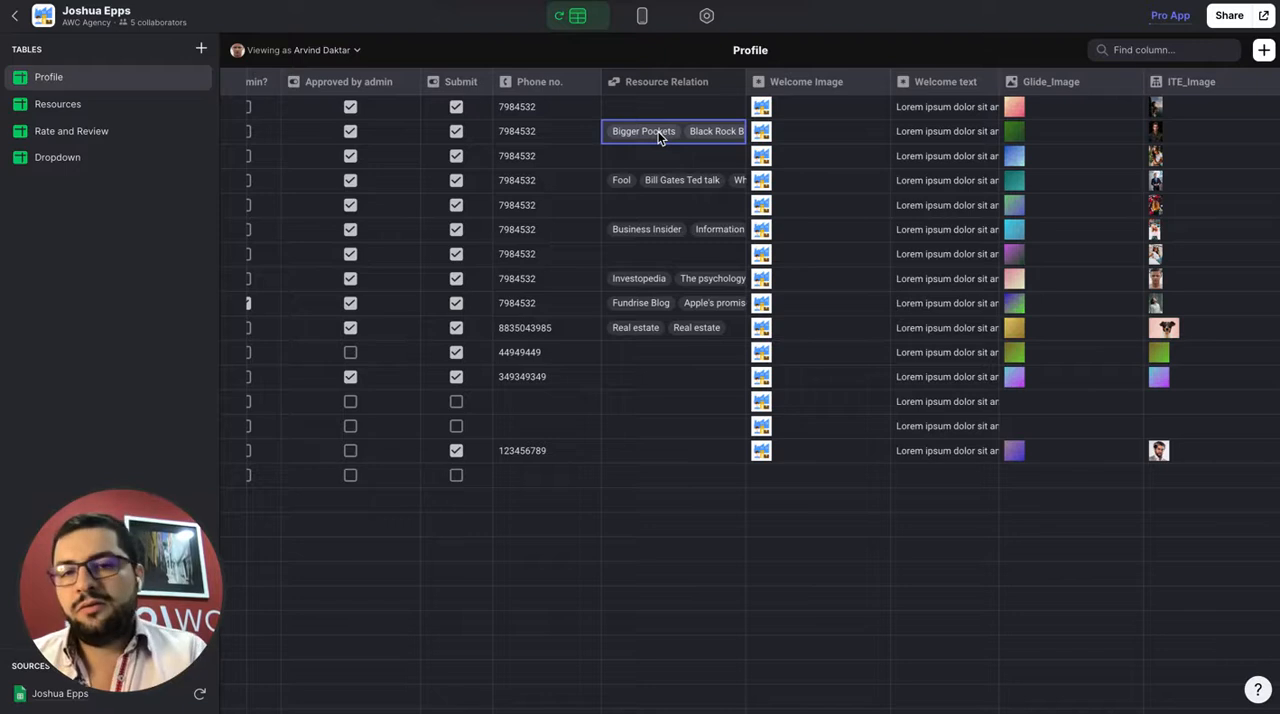
Add a column named Lookup_ratings to the Profile table and make it a Lookup column
click(1263, 50)
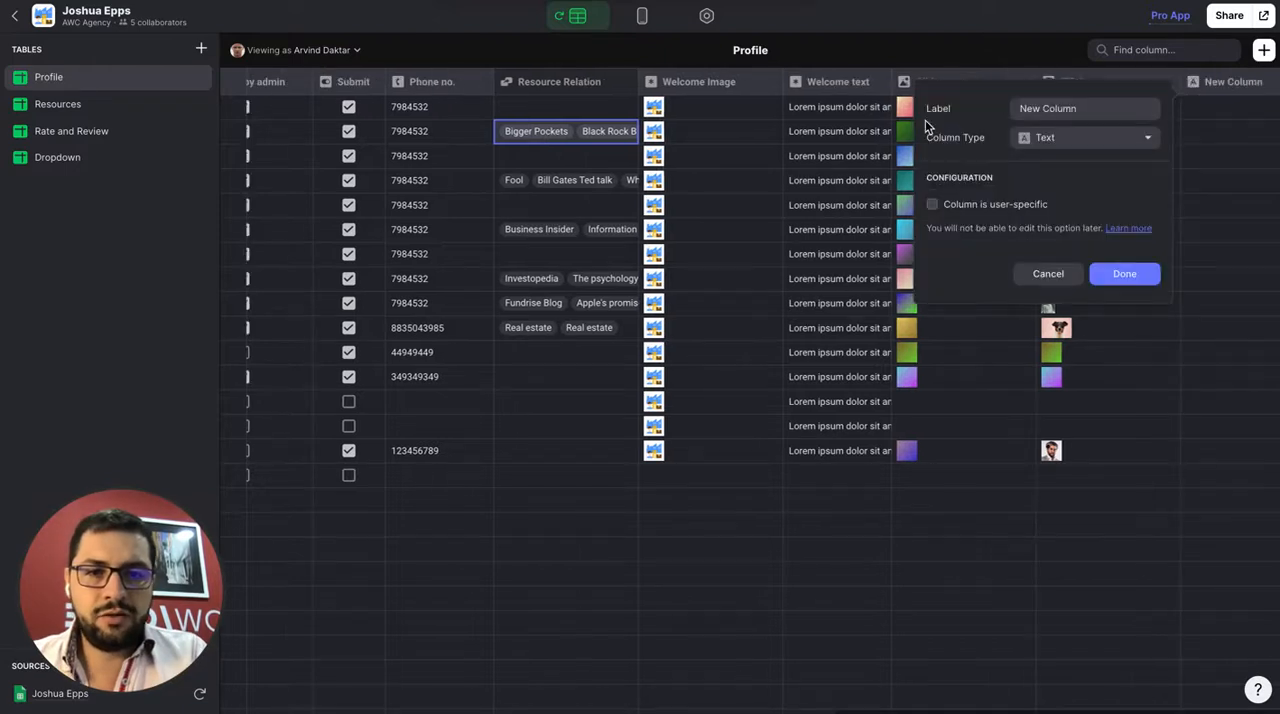
triple_click(1070, 110)
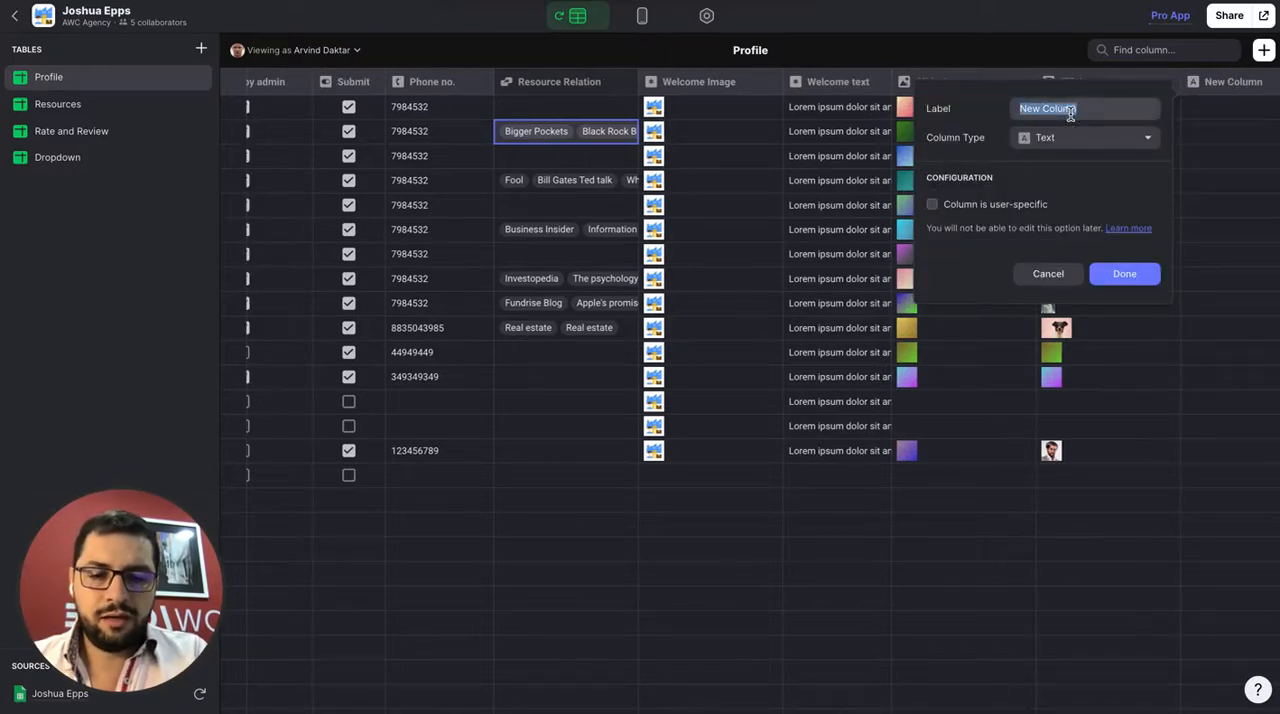
text(Lookup)
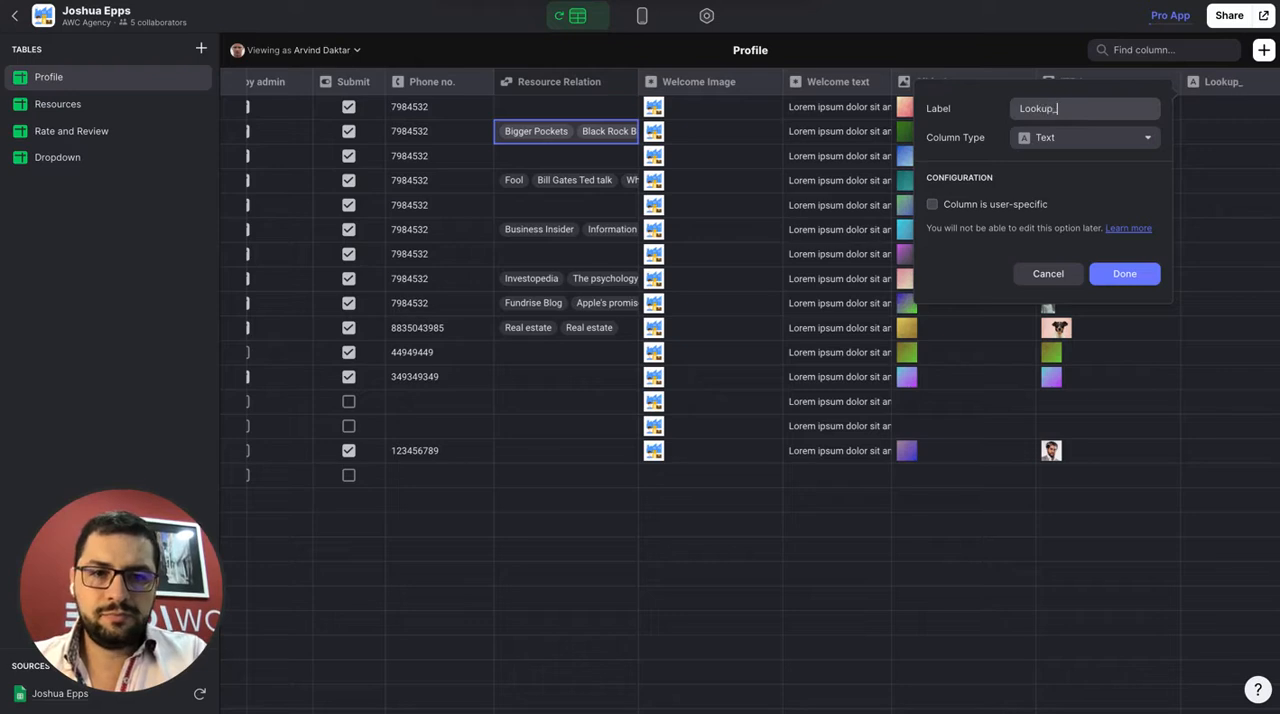
text(_ratings)
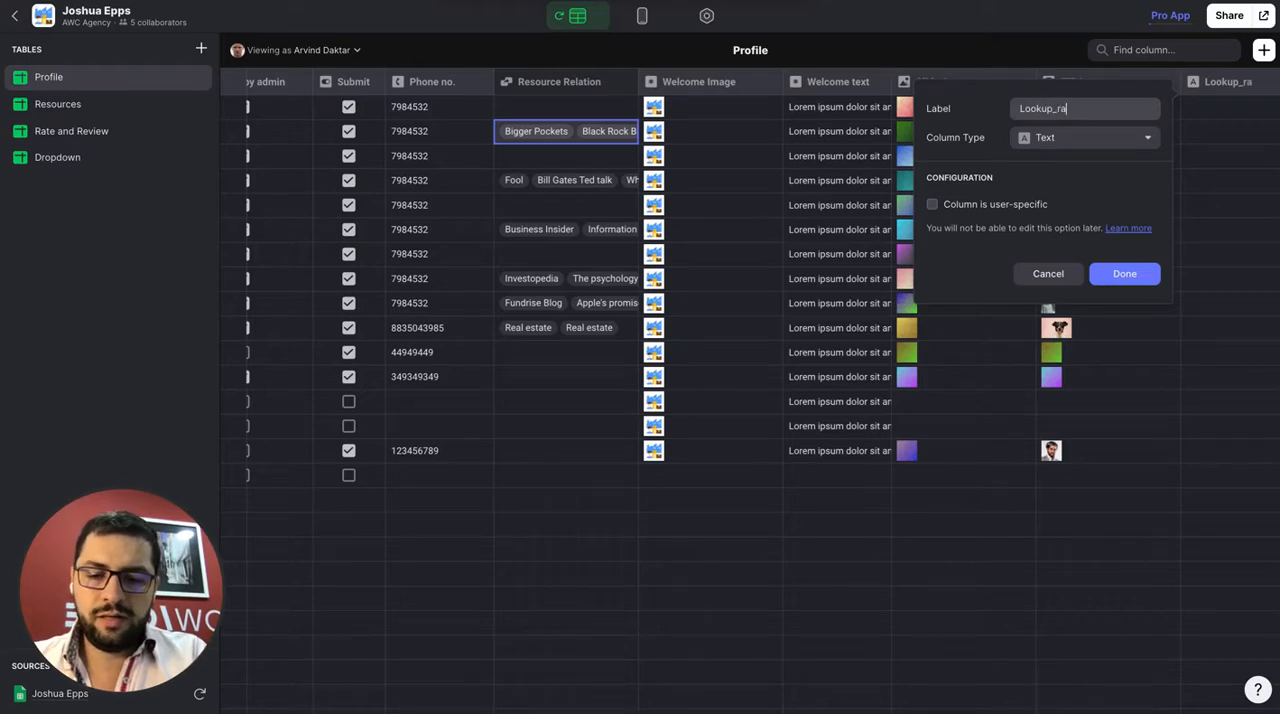
click(1076, 140)
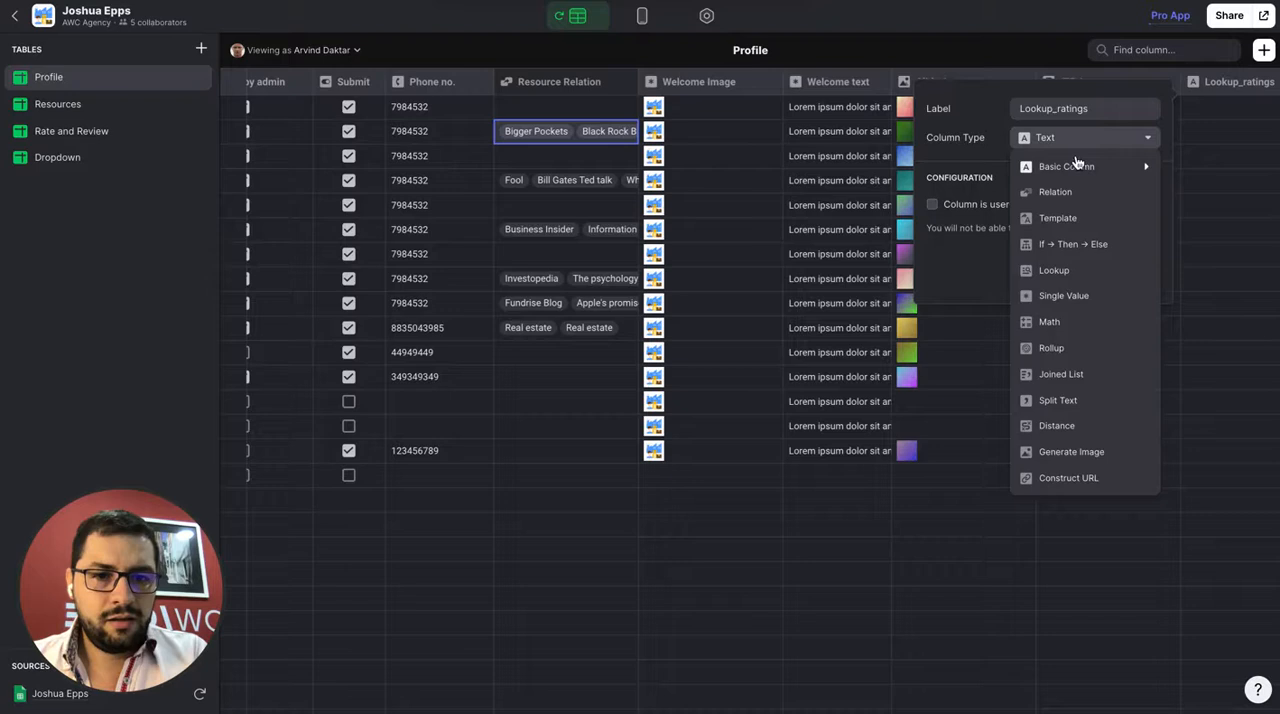
click(1070, 270)
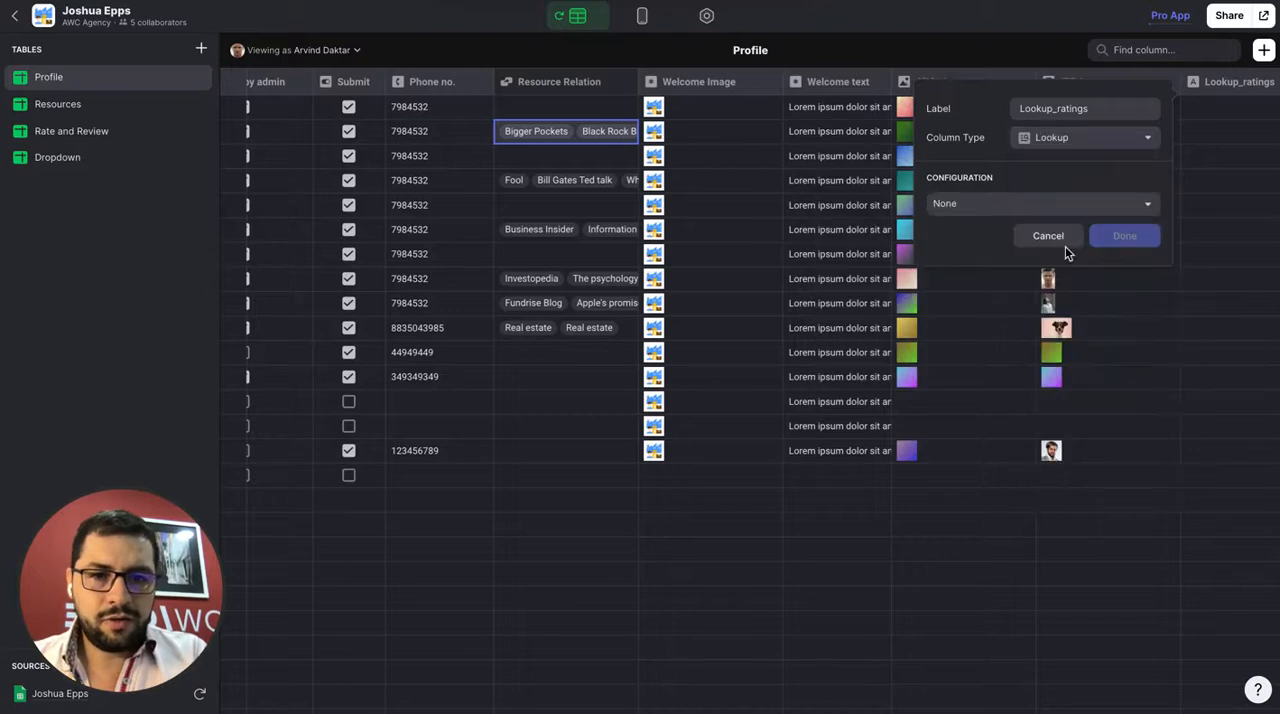
Configure the lookup to return Avg rating through Resource Relation and save the column
click(988, 205)
click(994, 233)
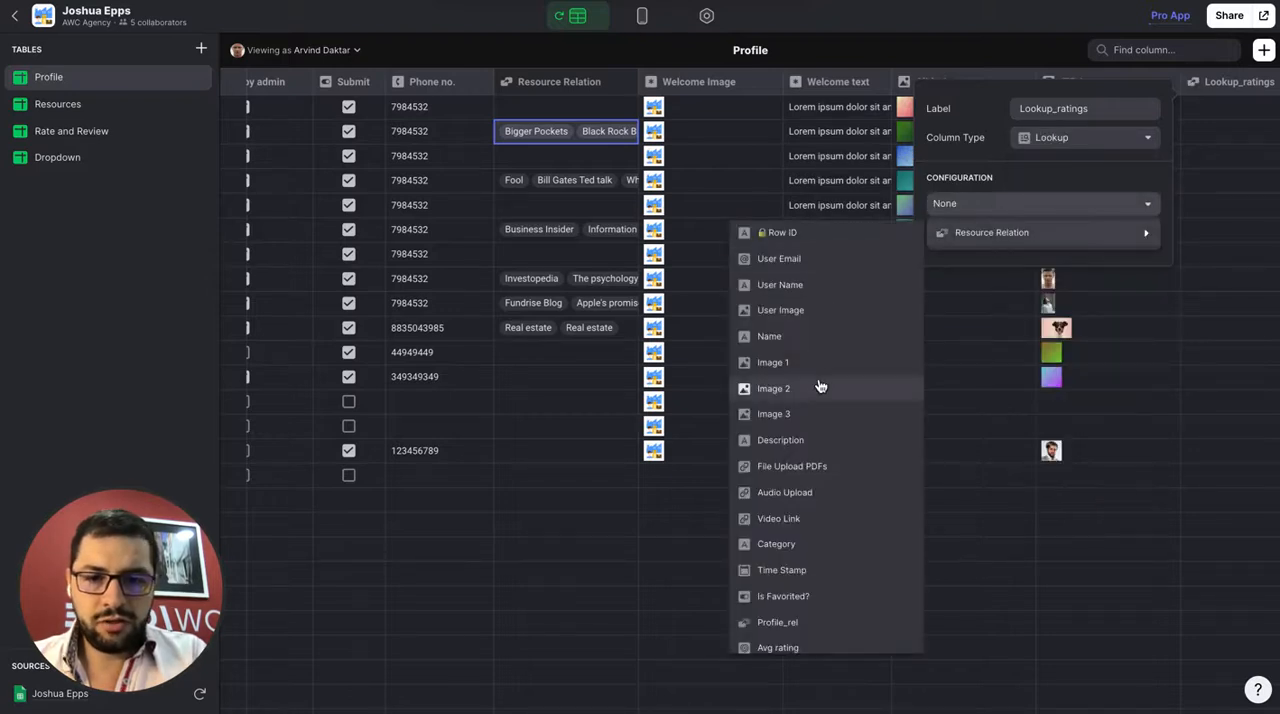
scroll(820, 386, down, 2)
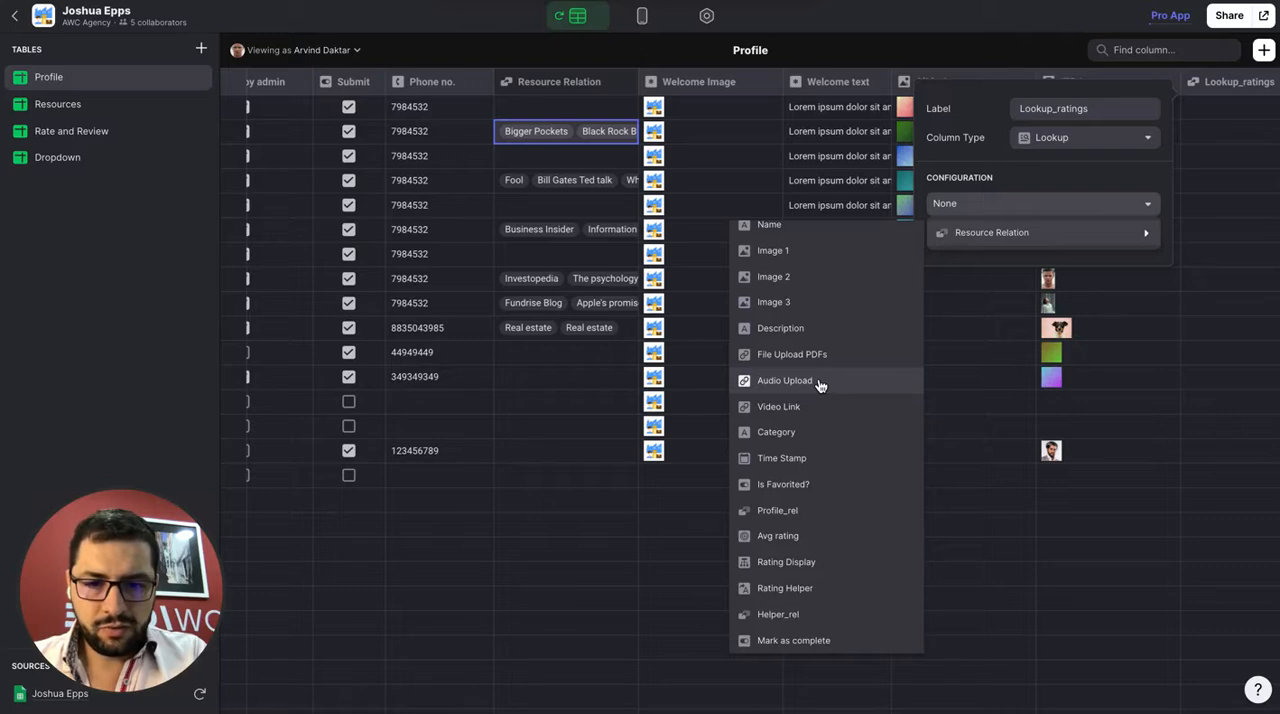
click(799, 537)
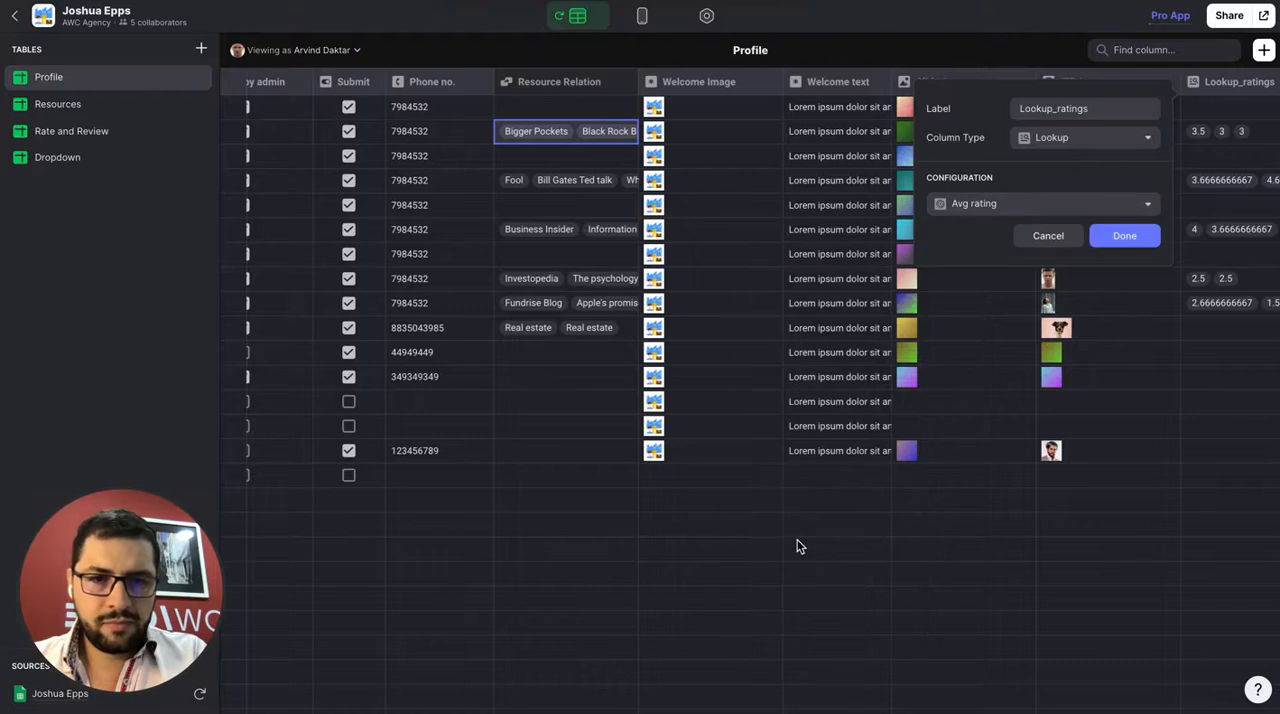
click(1122, 238)
Compare the looked-up ratings with the related resources listed in the Resource Relation column
scroll(1121, 241, right, 1)
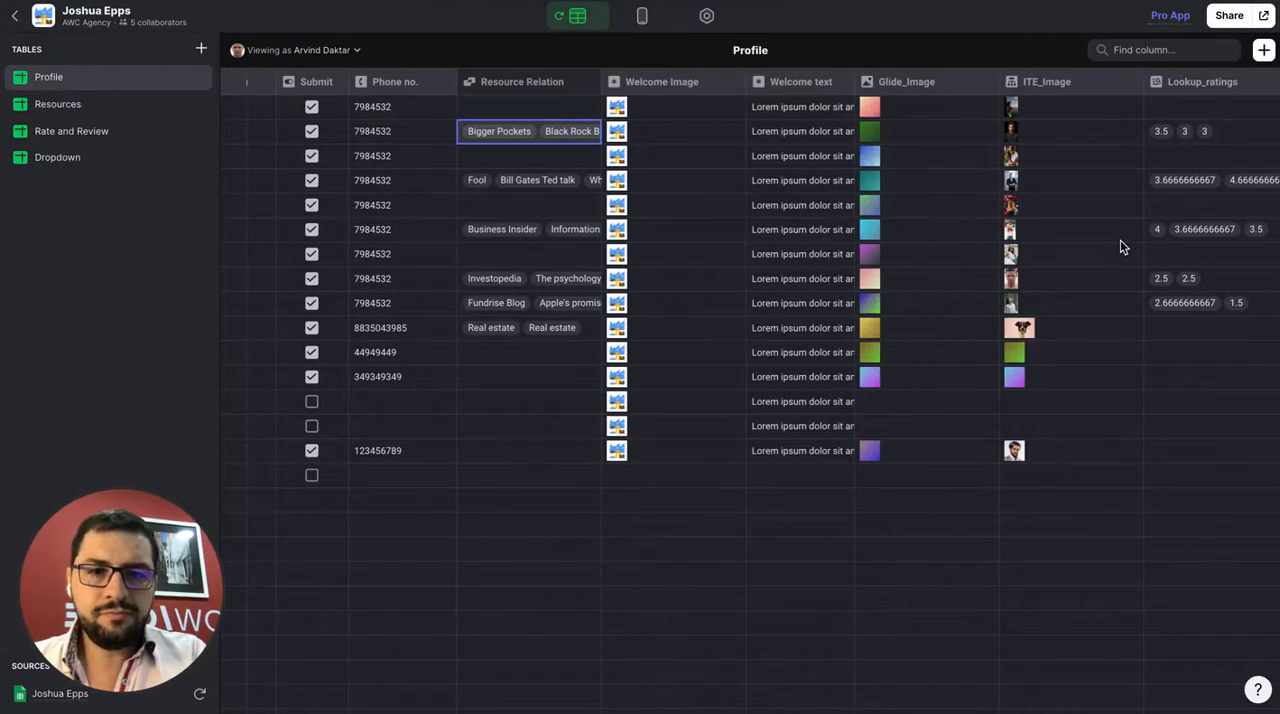
click(535, 138)
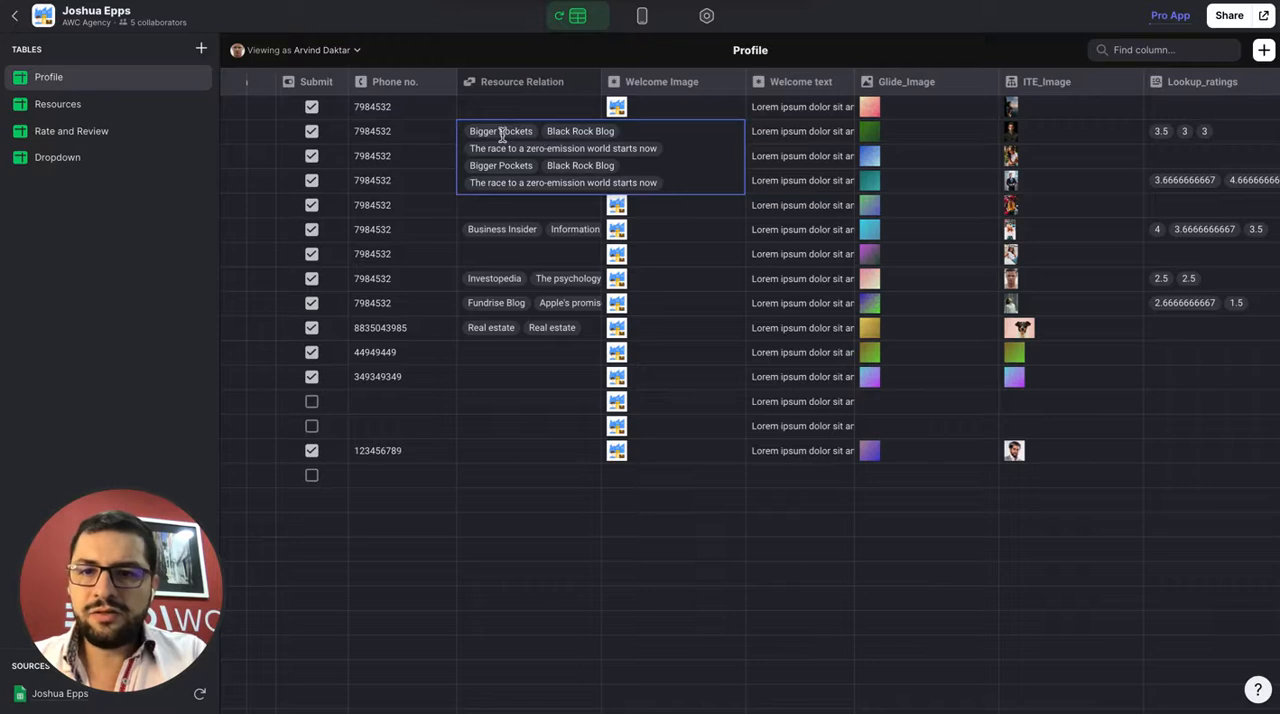
click(535, 226)
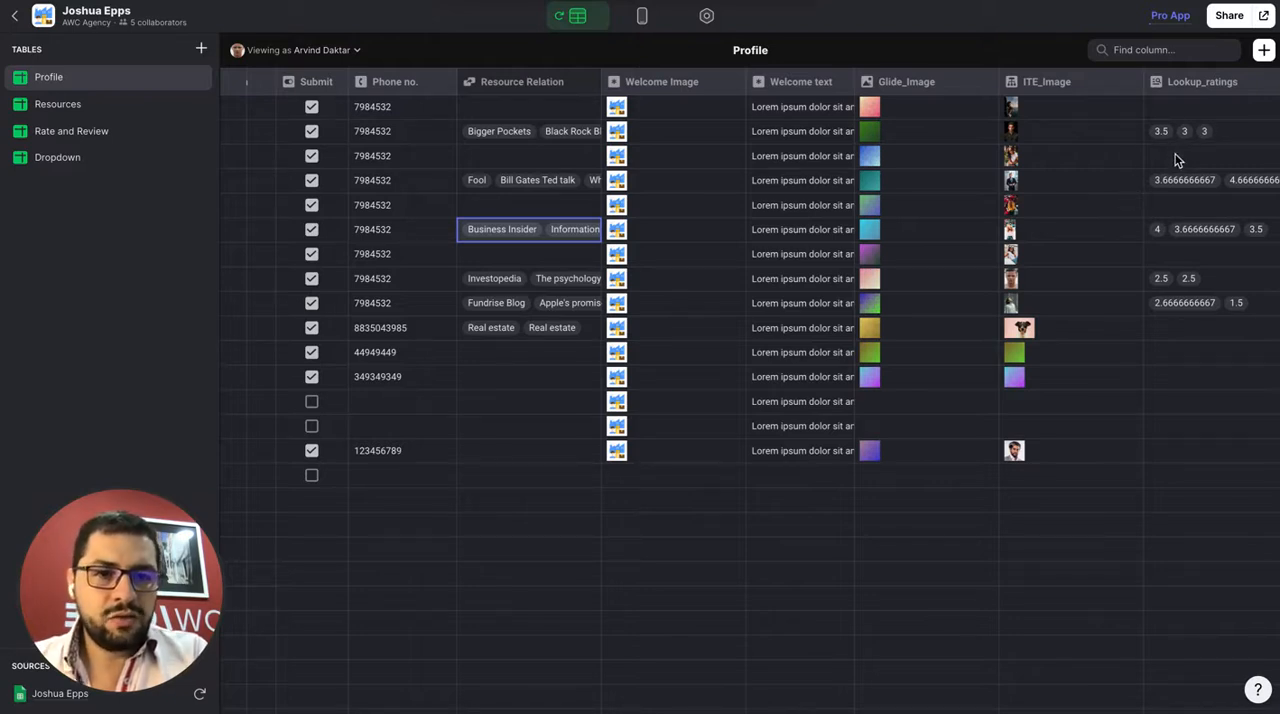
Add a column named Rollup_Average_Rating to the Profile table and make it a Rollup column
click(1262, 52)
triple_click(1096, 112)
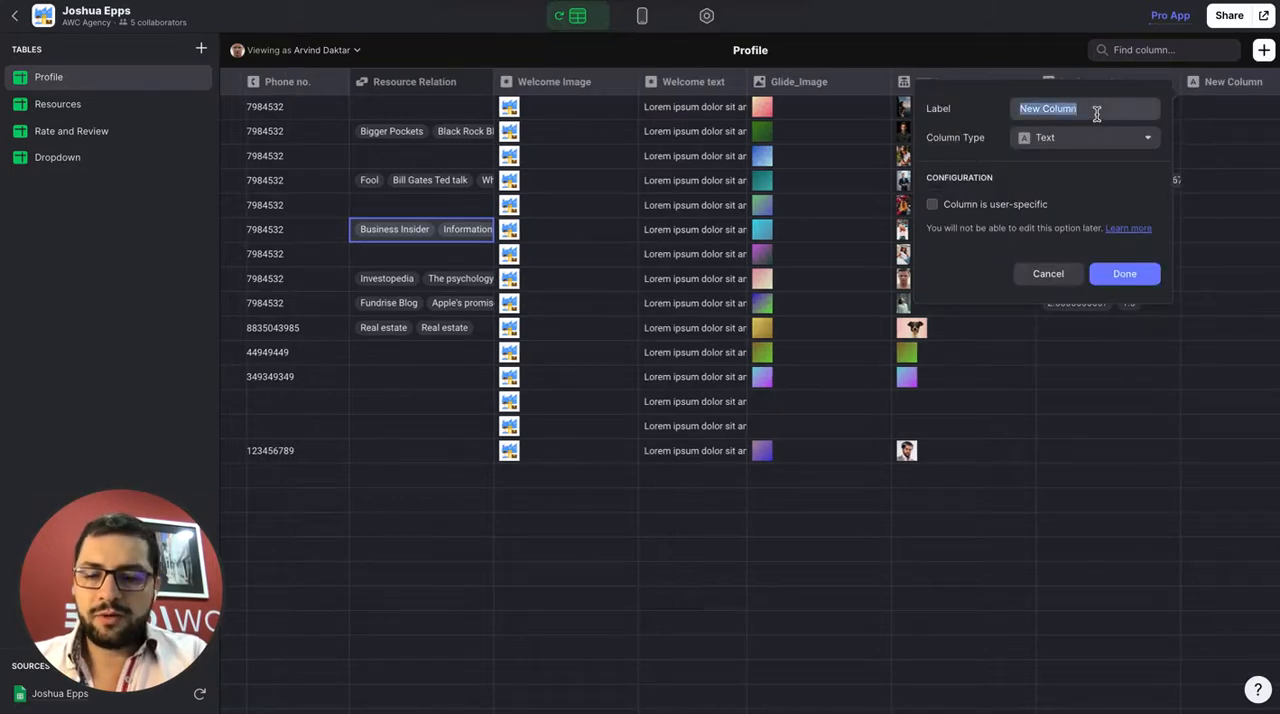
text(Rollup_Average_Rating)
click(1085, 140)
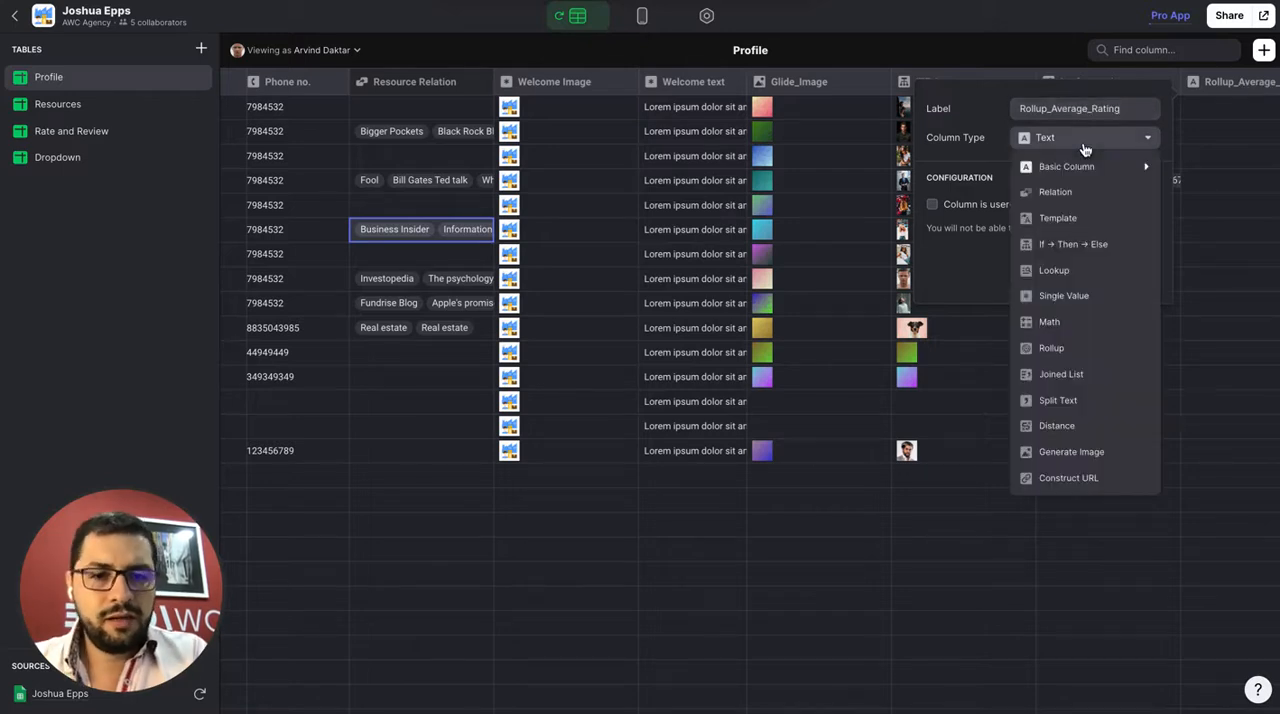
click(1056, 349)
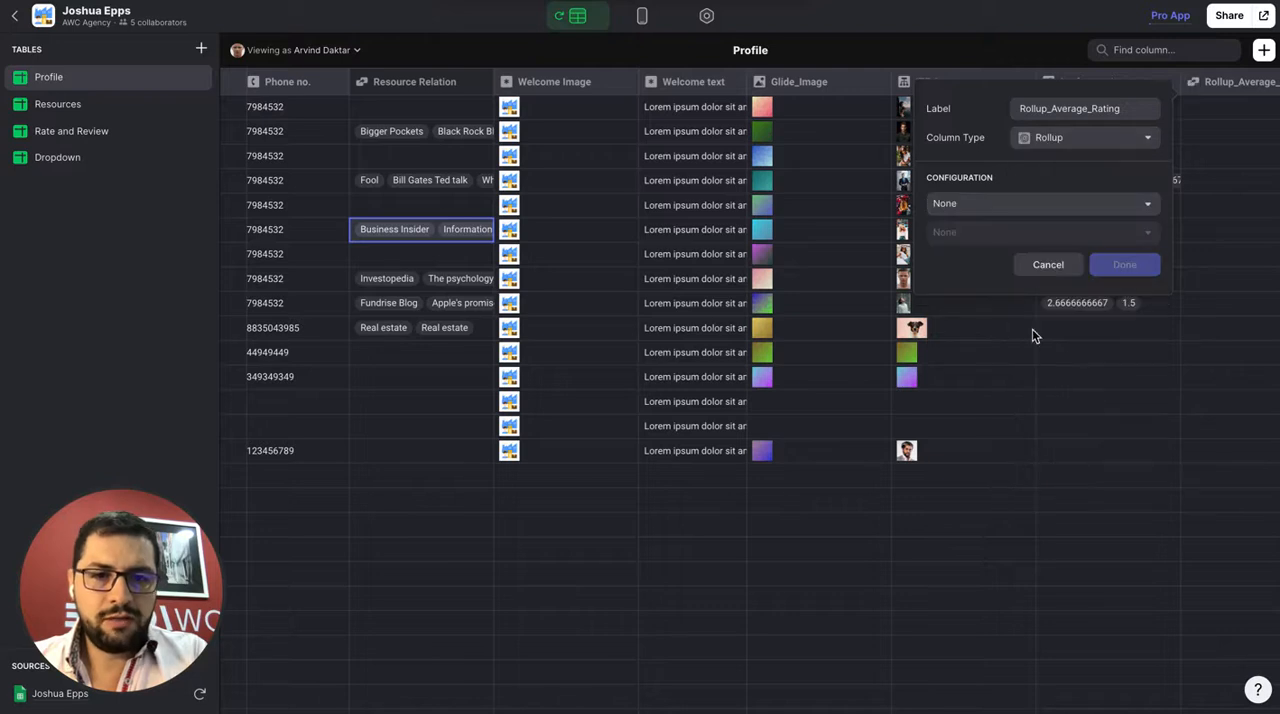
Configure Rollup_Average_Rating to count the Avg rating values through Resource Relation and save it
click(955, 205)
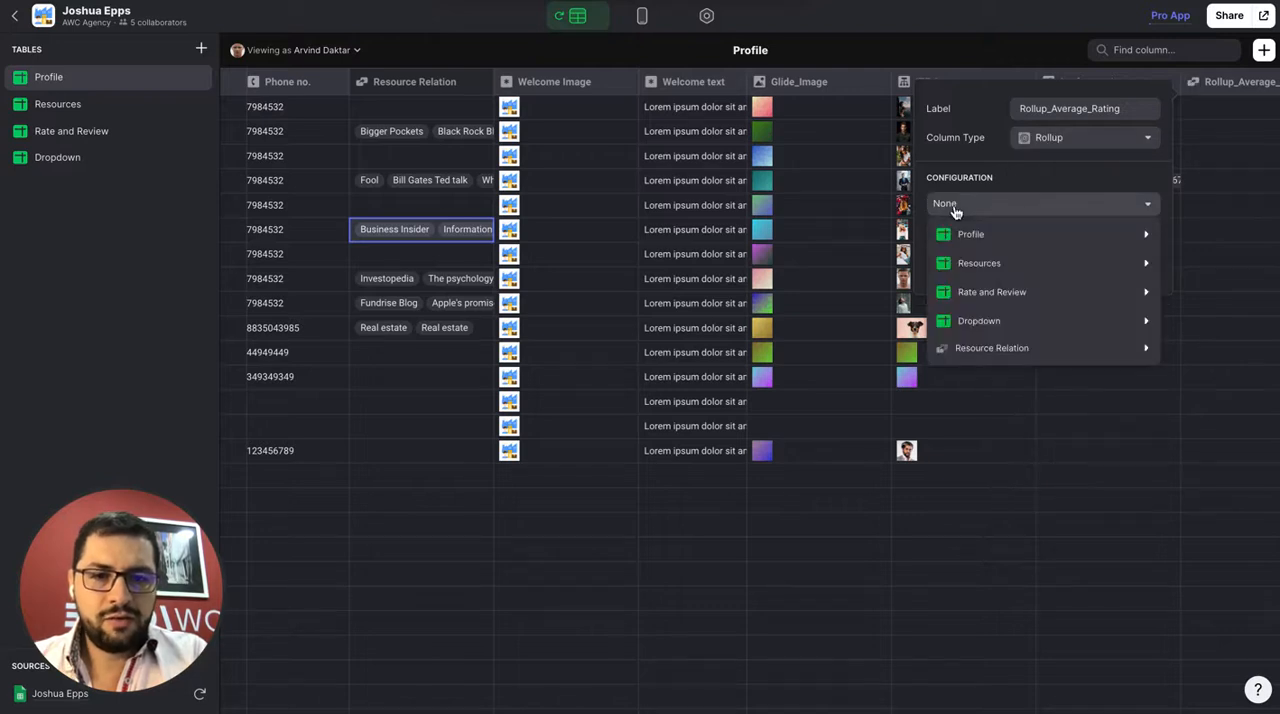
mouse_move(996, 357)
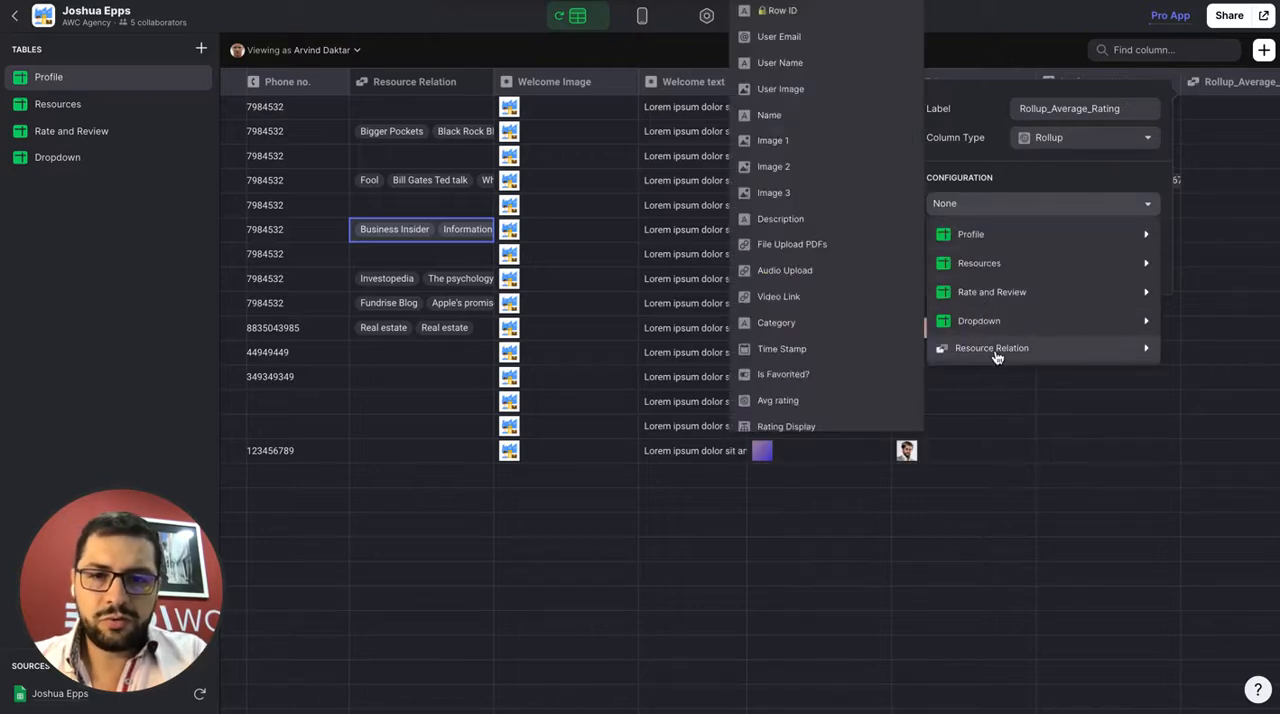
scroll(835, 320, down, 2)
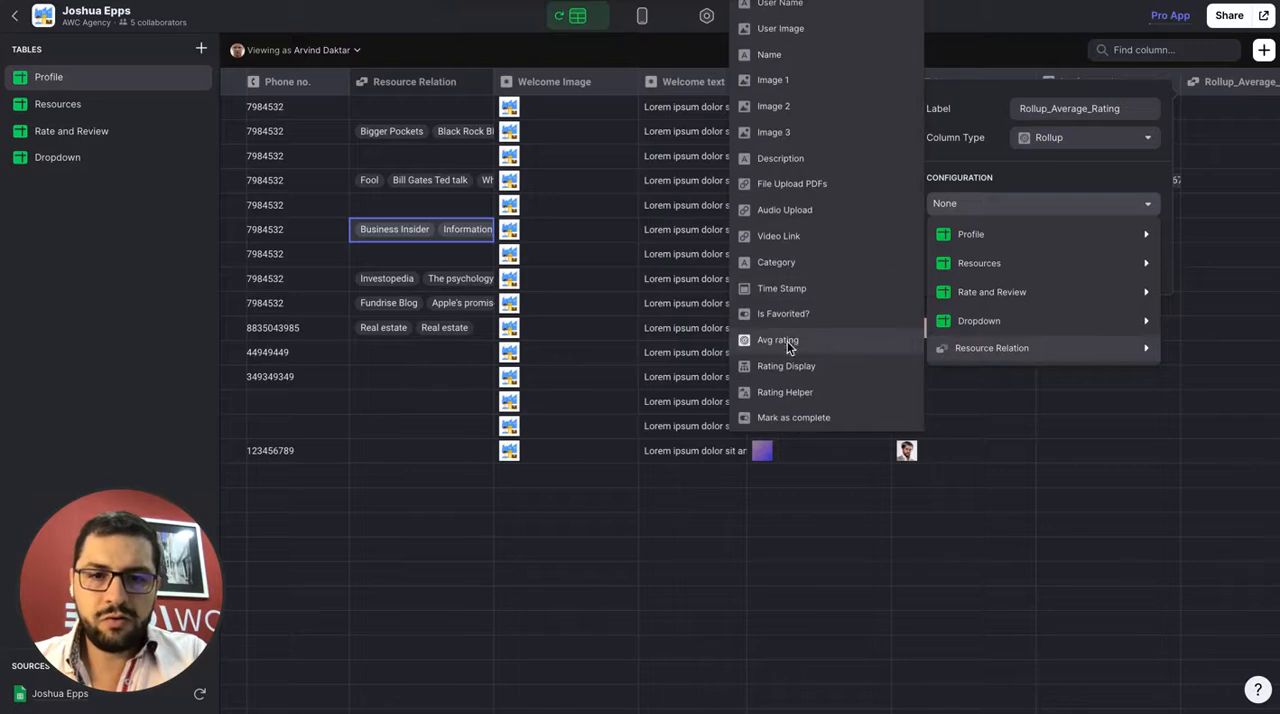
click(787, 341)
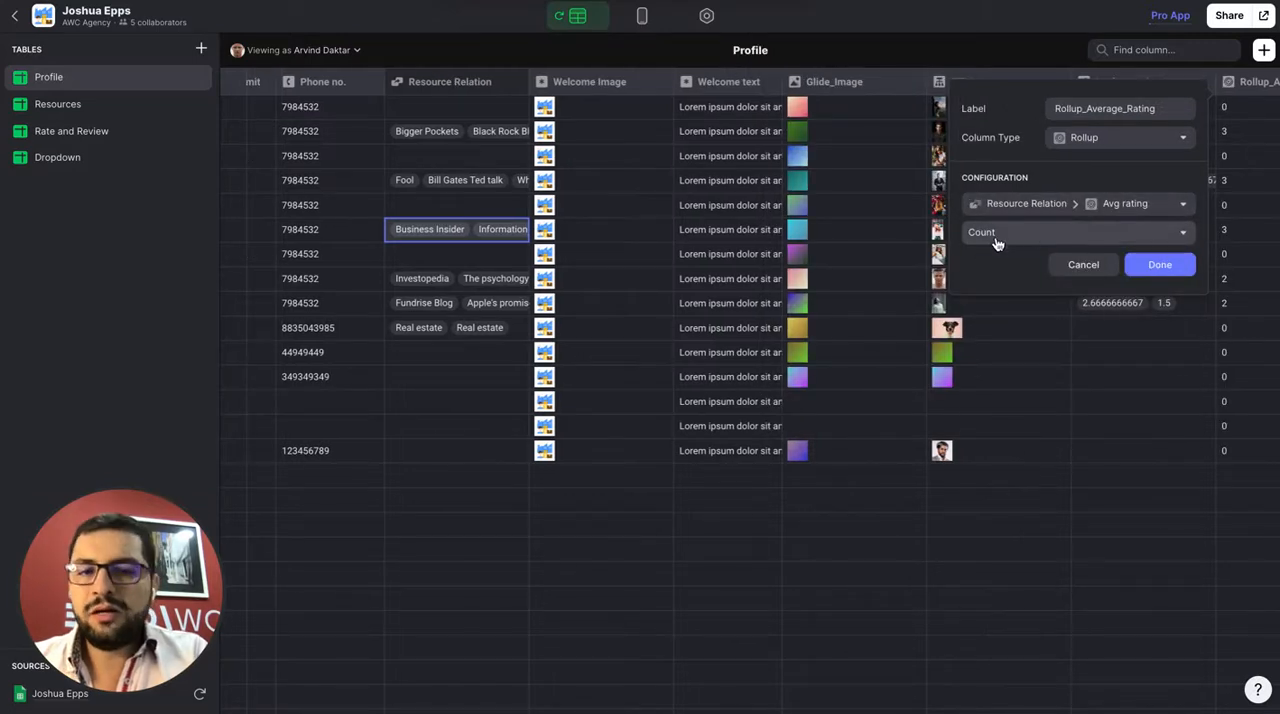
click(996, 234)
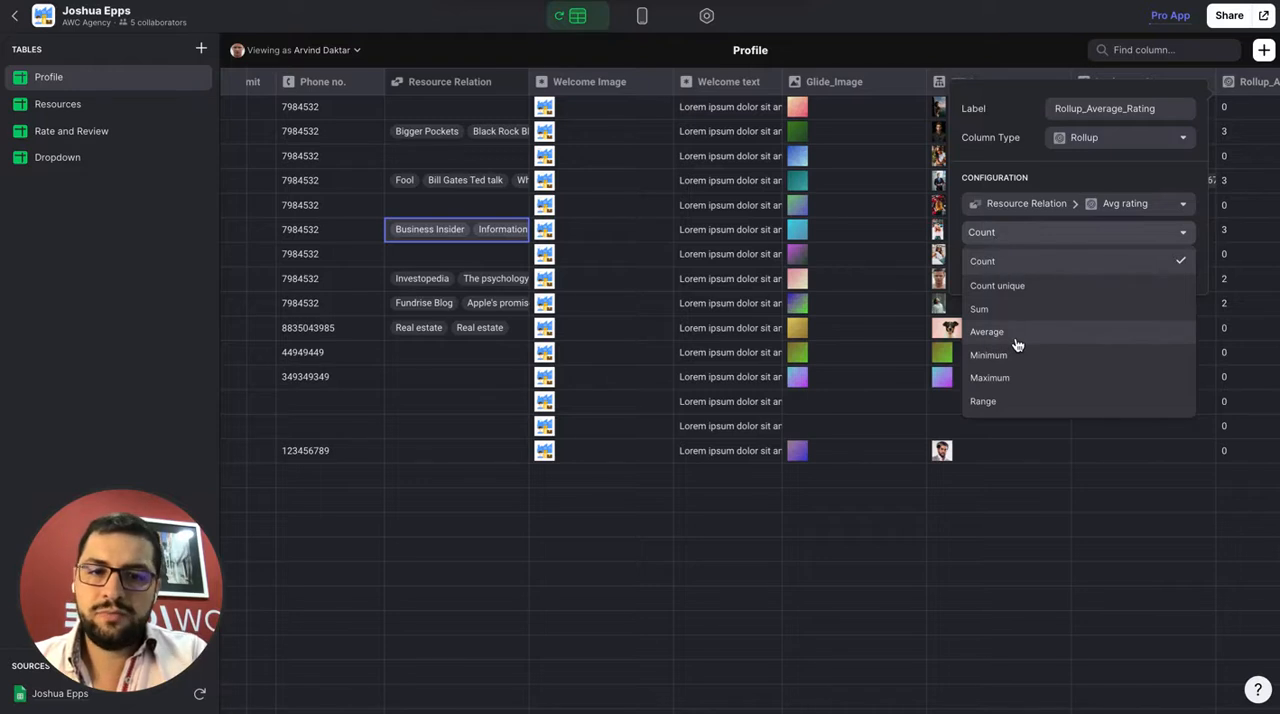
click(1001, 263)
click(1164, 264)
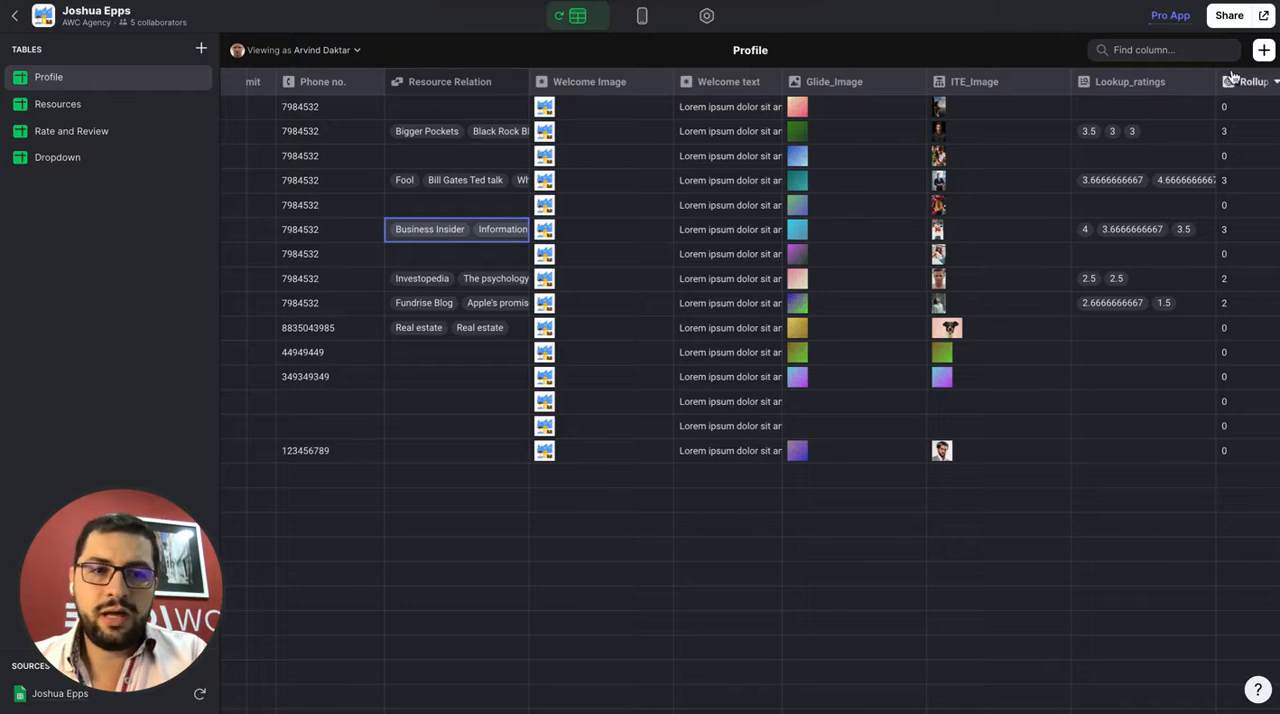
Add another column named Rollup_2 to the Profile table and make it a Rollup column
click(1263, 50)
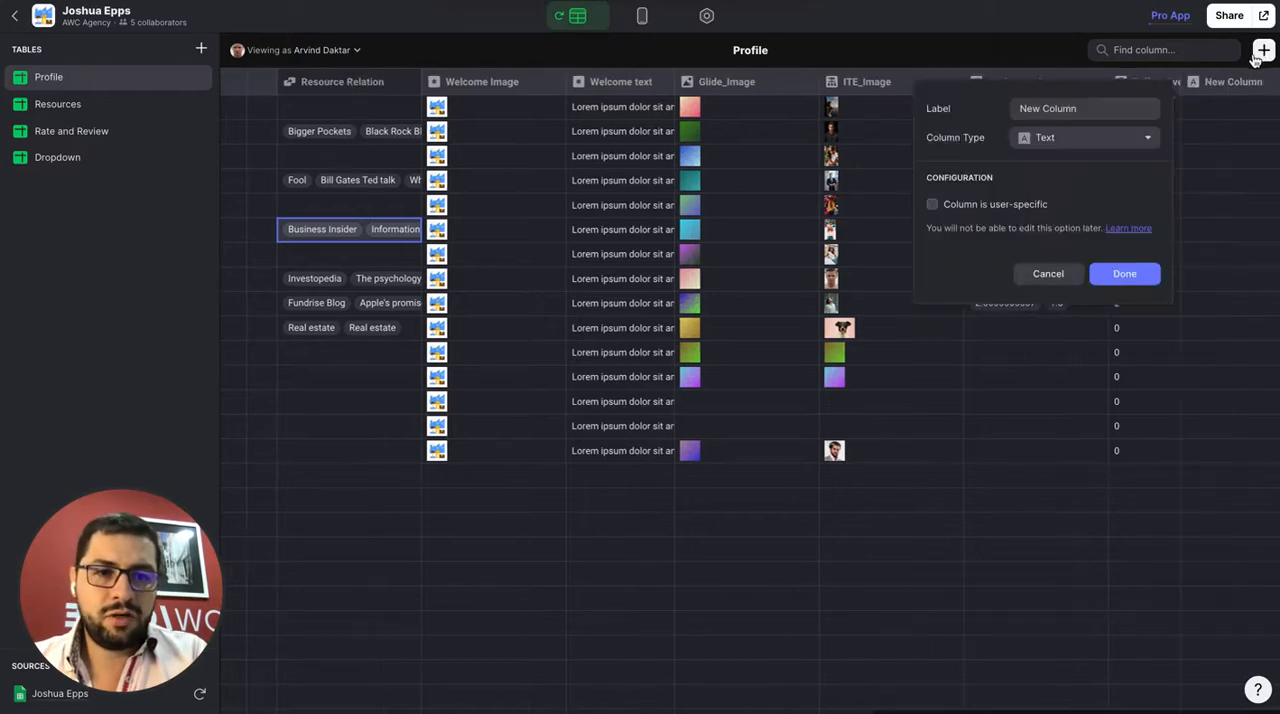
triple_click(1092, 108)
text(Roo)
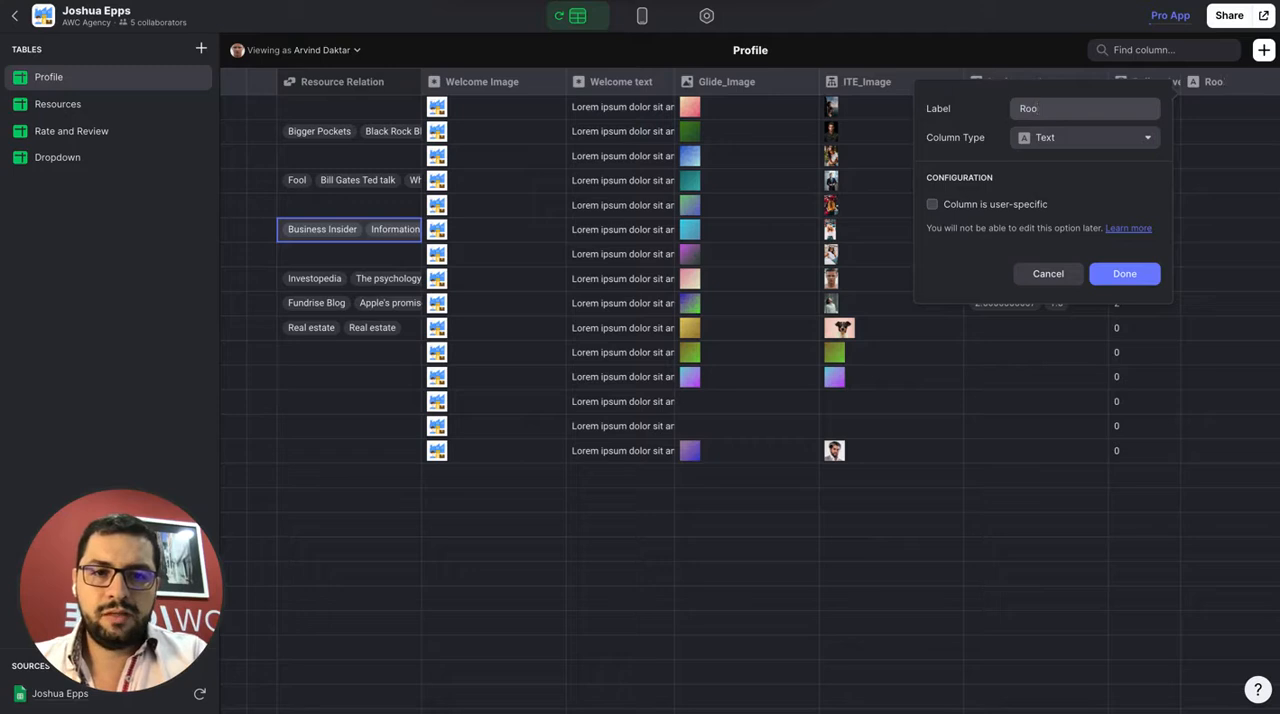
text(lp)
key(BackSpace)
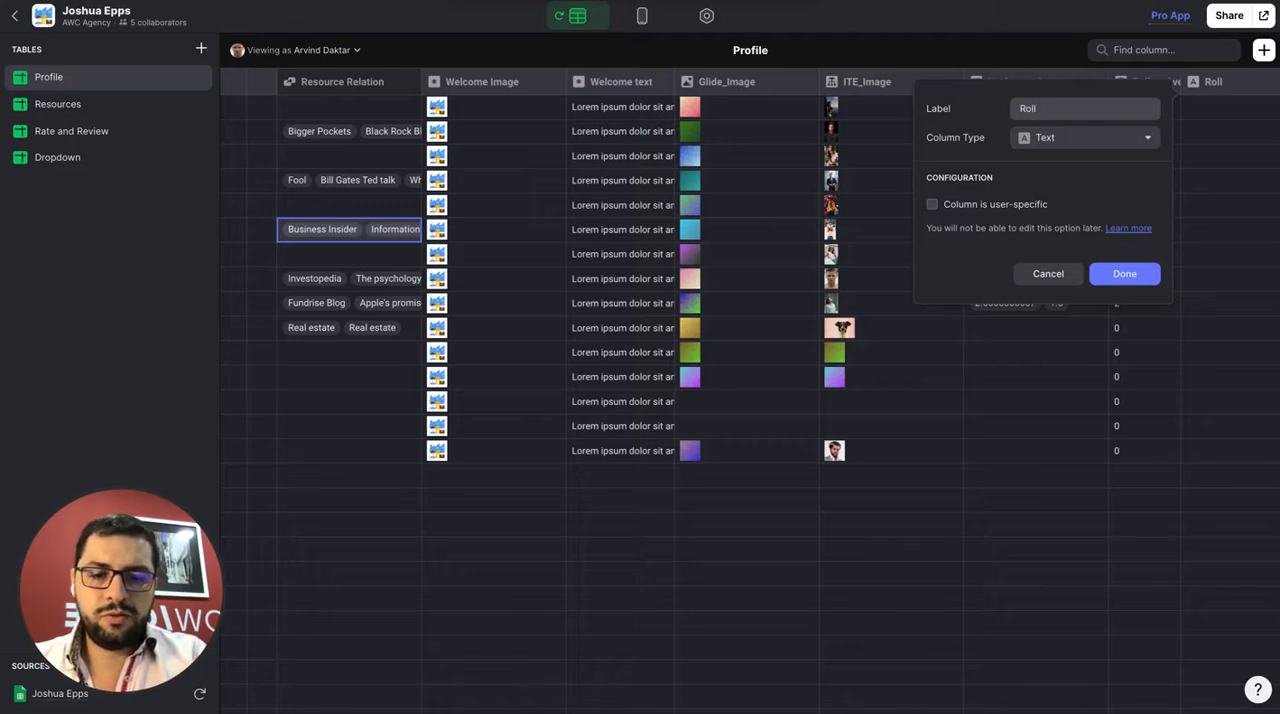
text(up_2)
click(1088, 137)
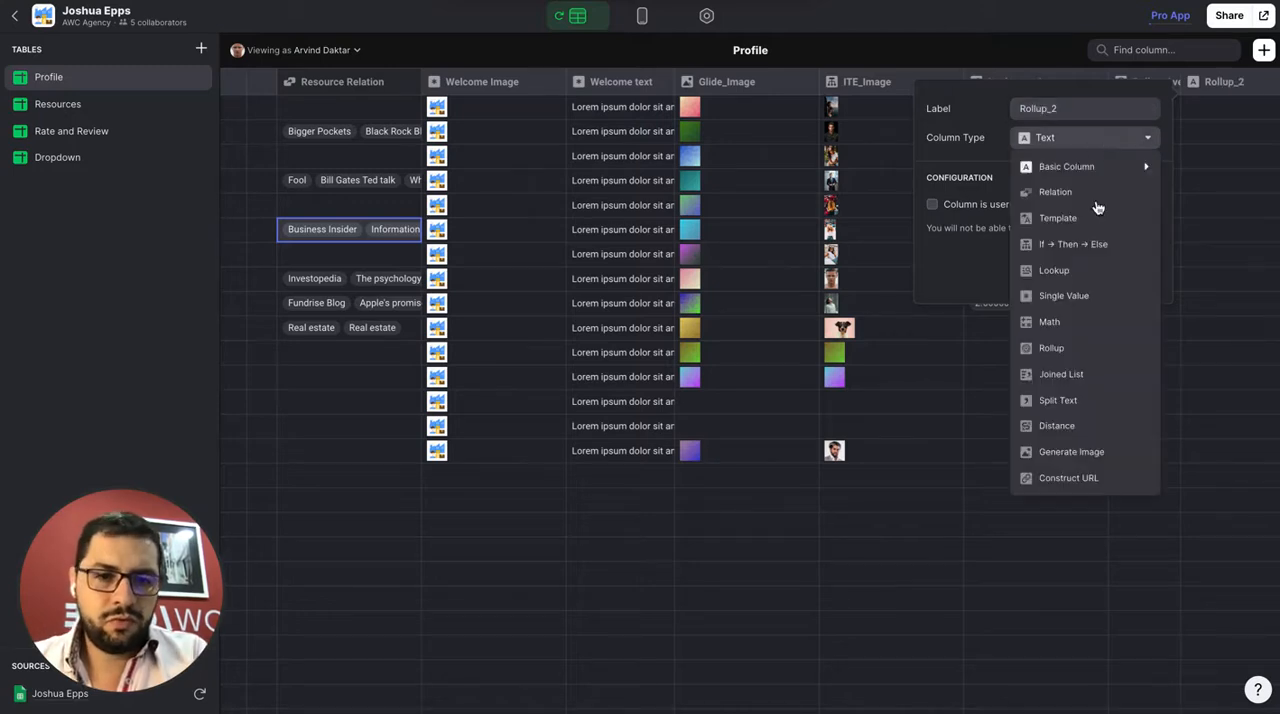
click(1055, 348)
Configure Rollup_2 to calculate the Average of Avg rating through Resource Relation and save it
click(1004, 213)
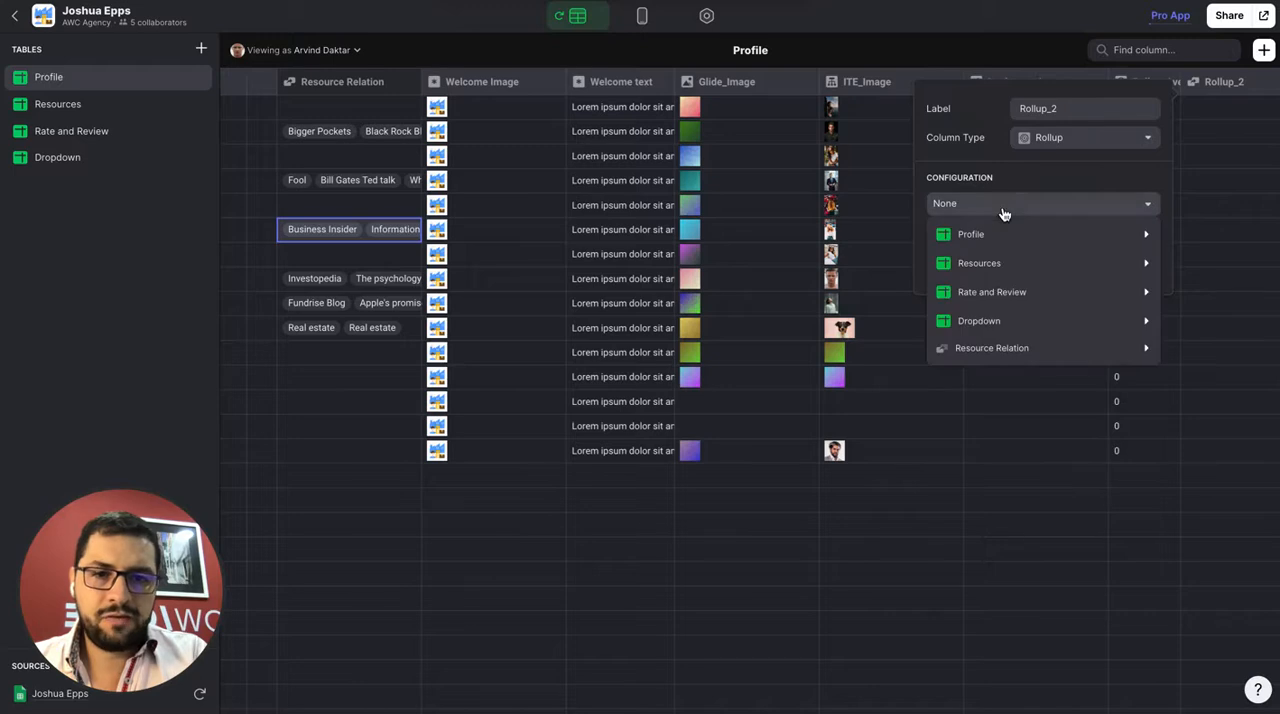
mouse_move(1006, 347)
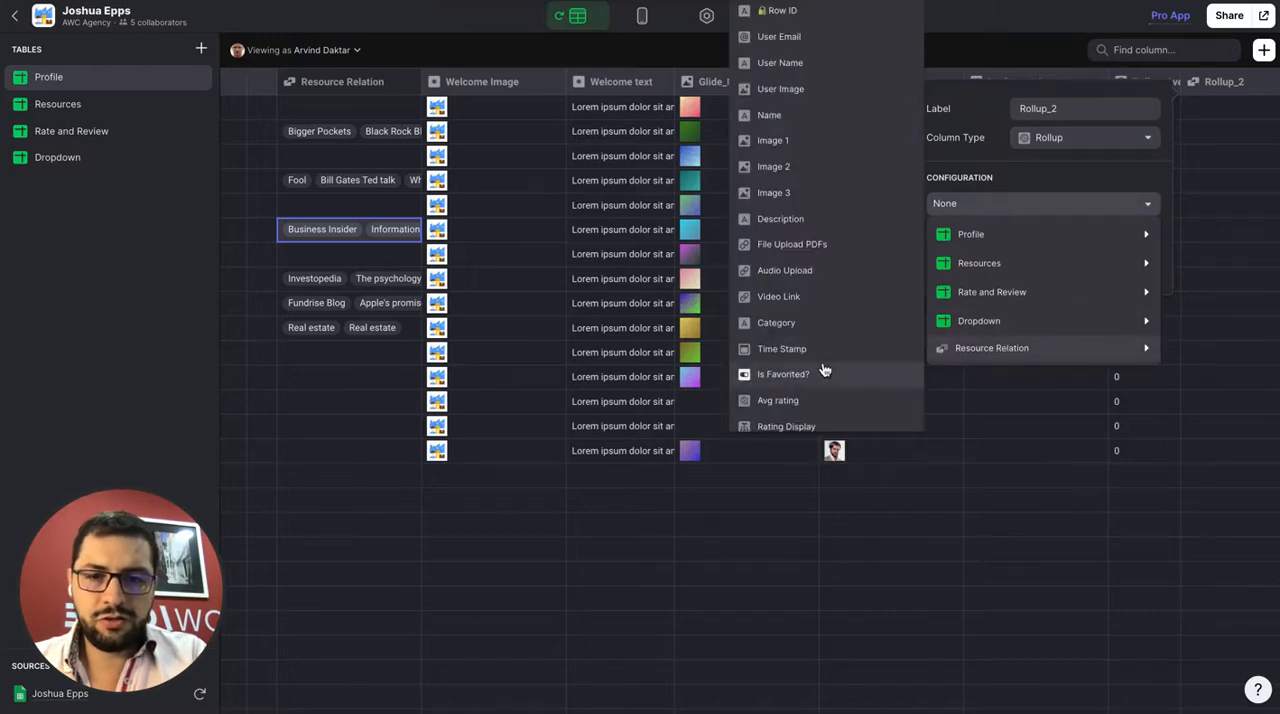
click(790, 340)
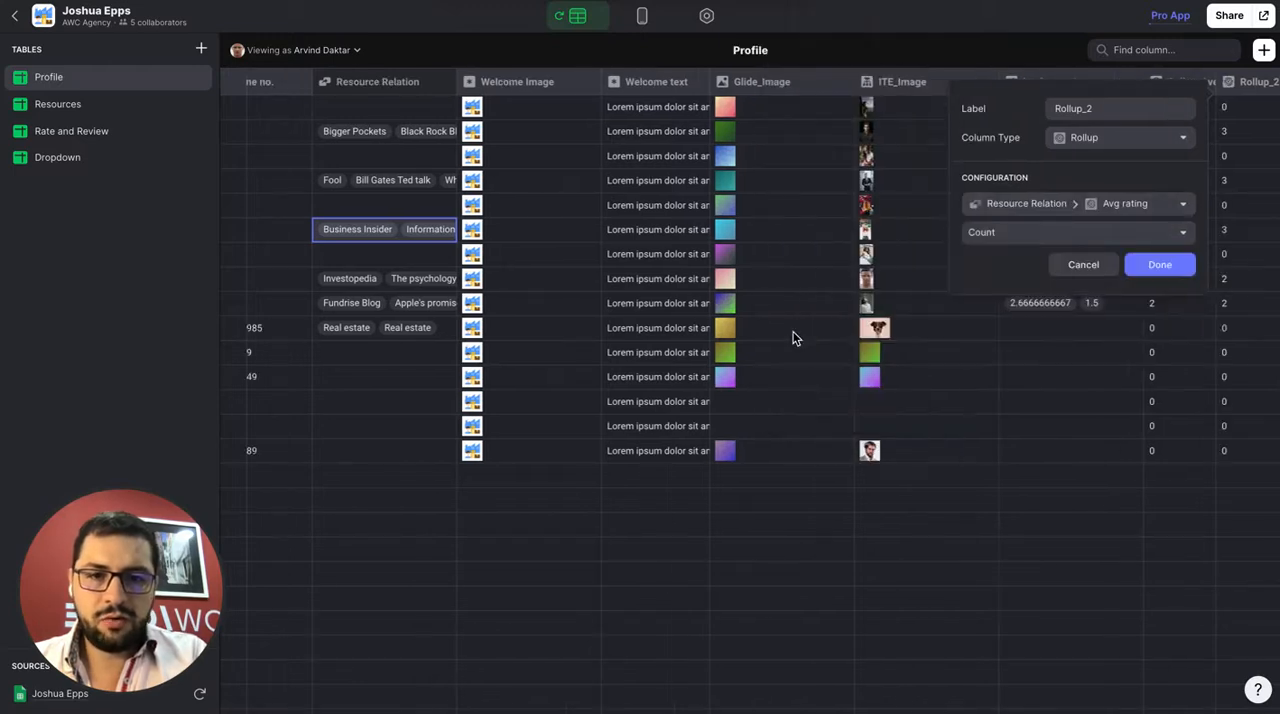
click(1070, 233)
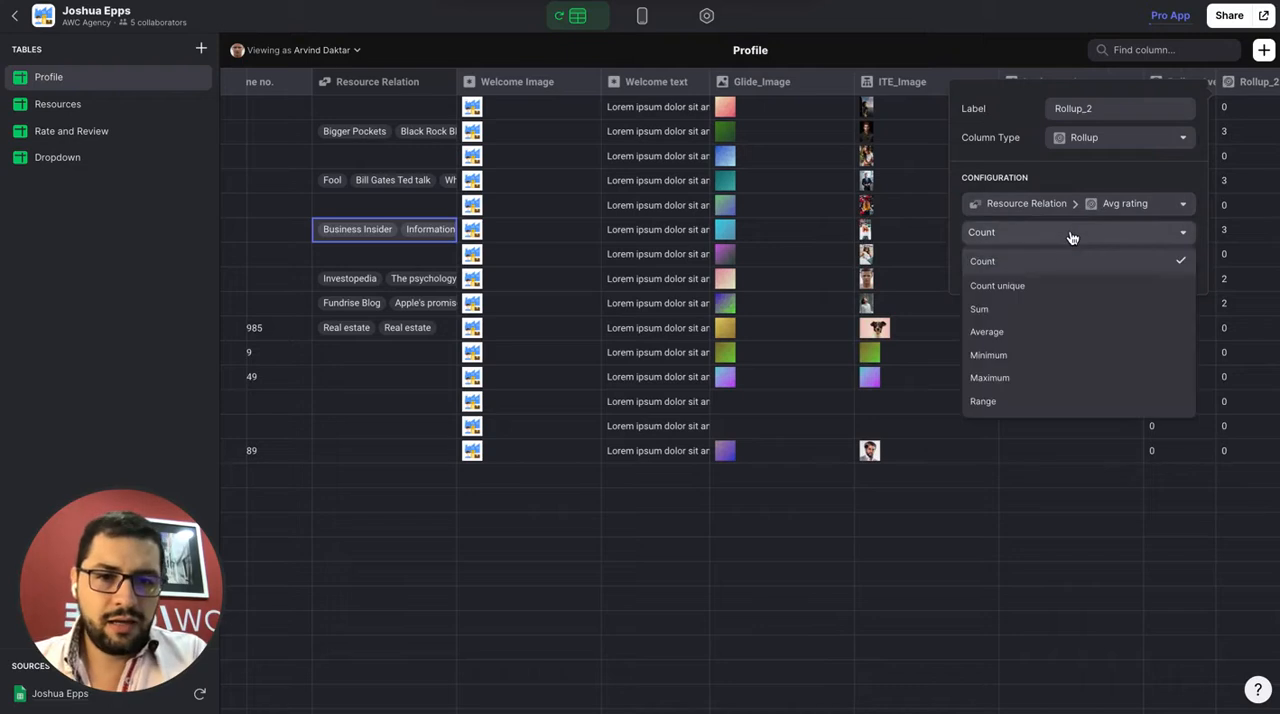
click(1023, 335)
click(1157, 266)
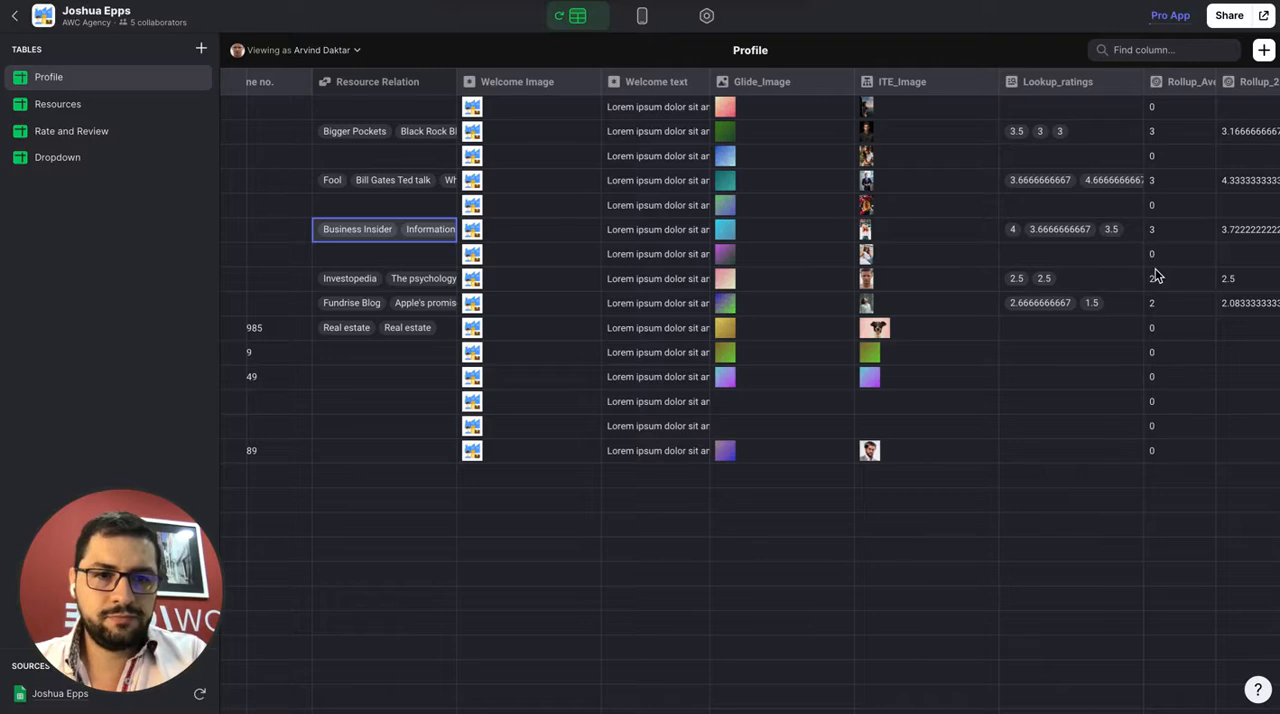
Add a Math column to the Profile table with the formula rol, standing for Rollup_2
click(1263, 50)
double_click(1107, 117)
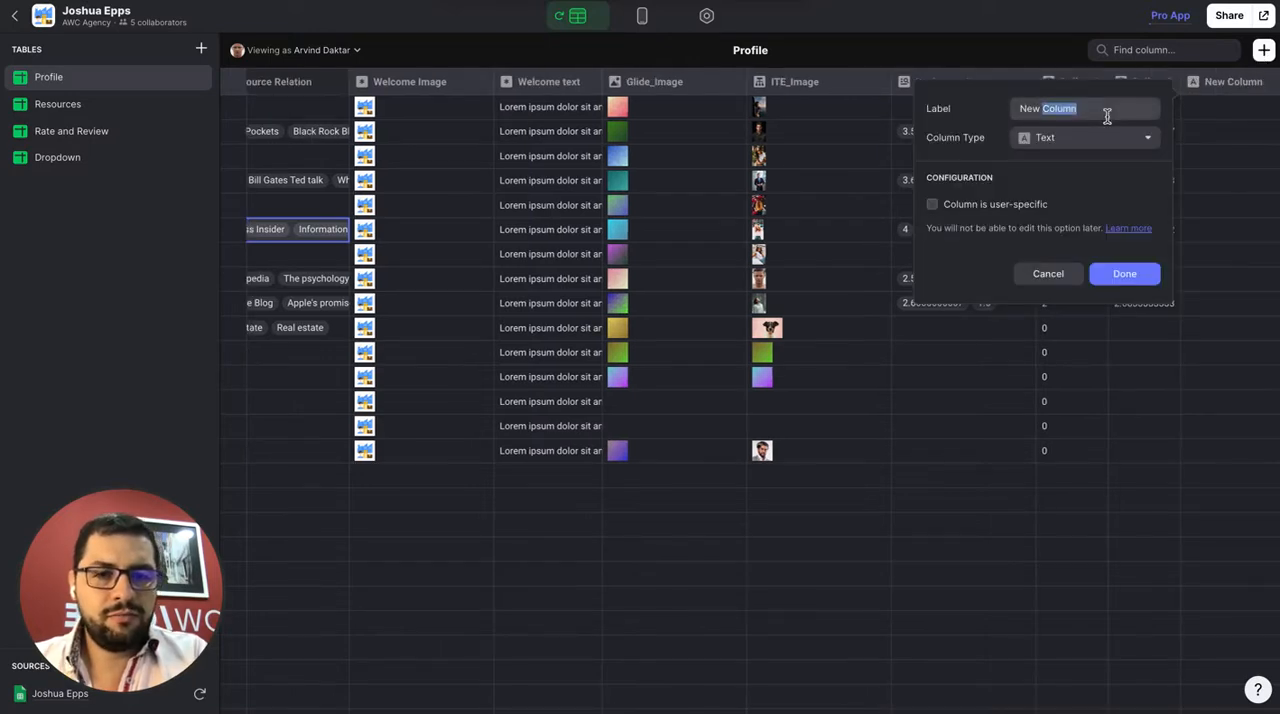
triple_click(1107, 117)
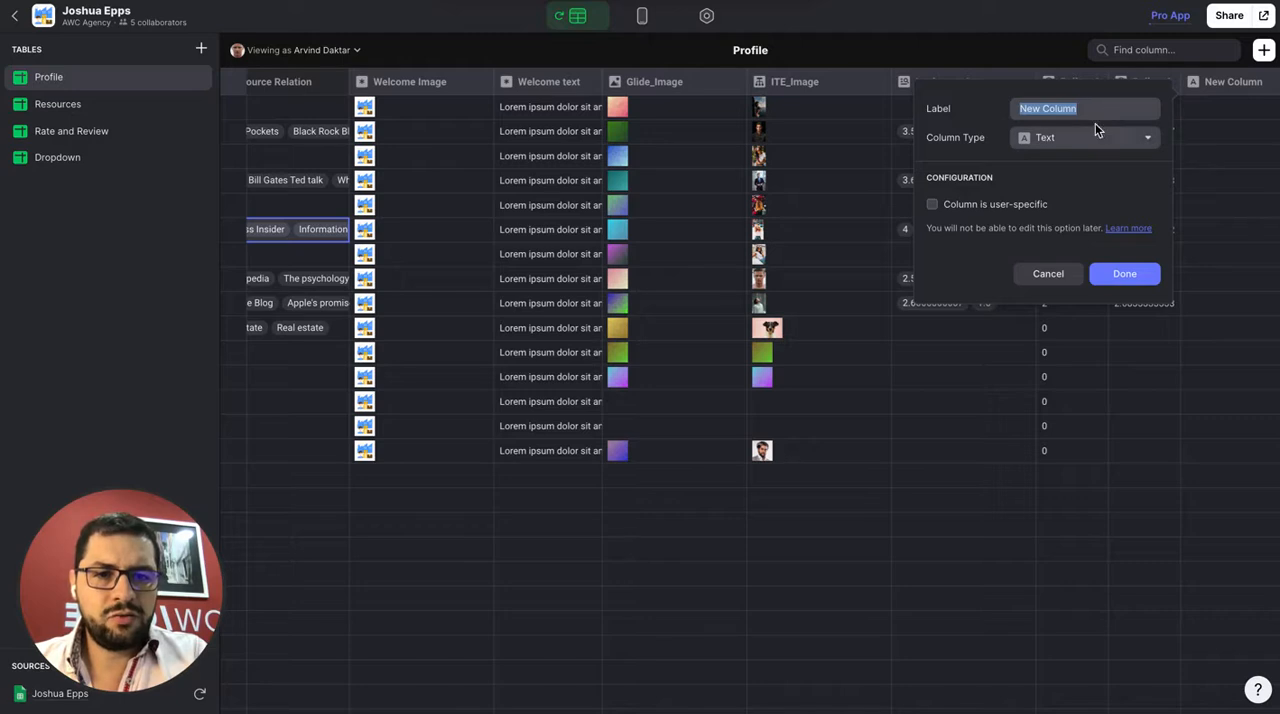
click(1087, 146)
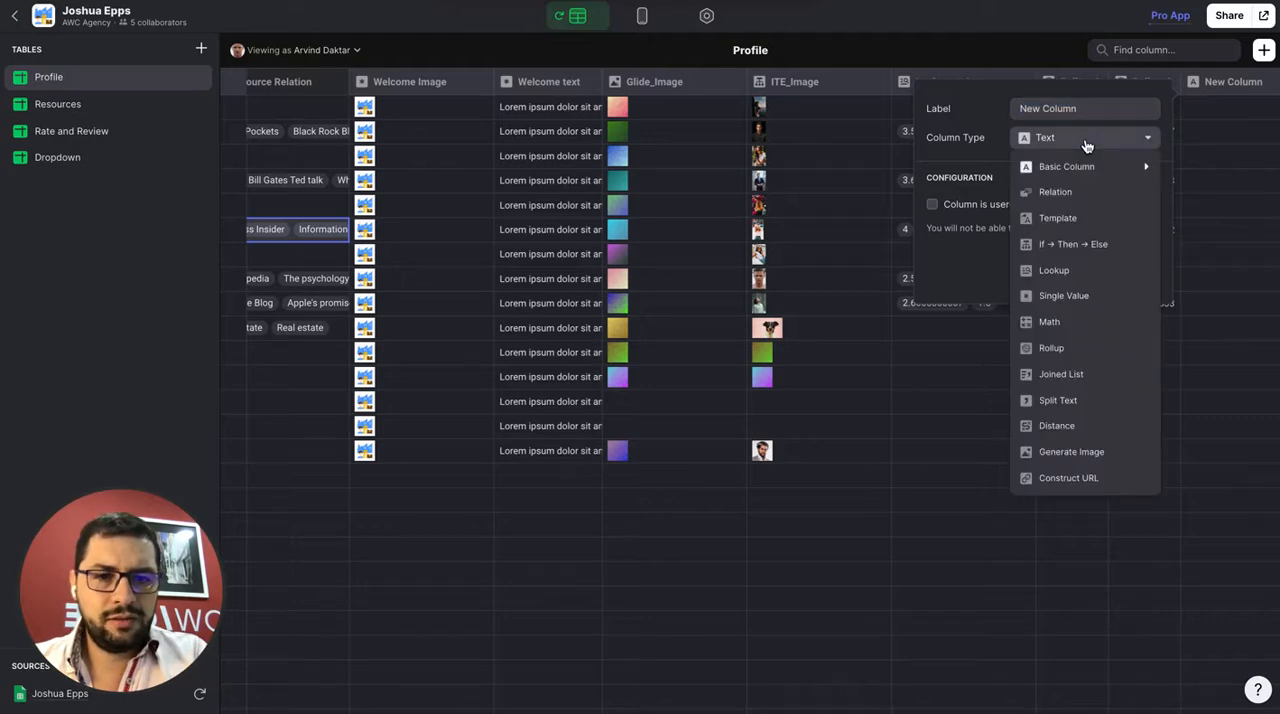
click(1074, 322)
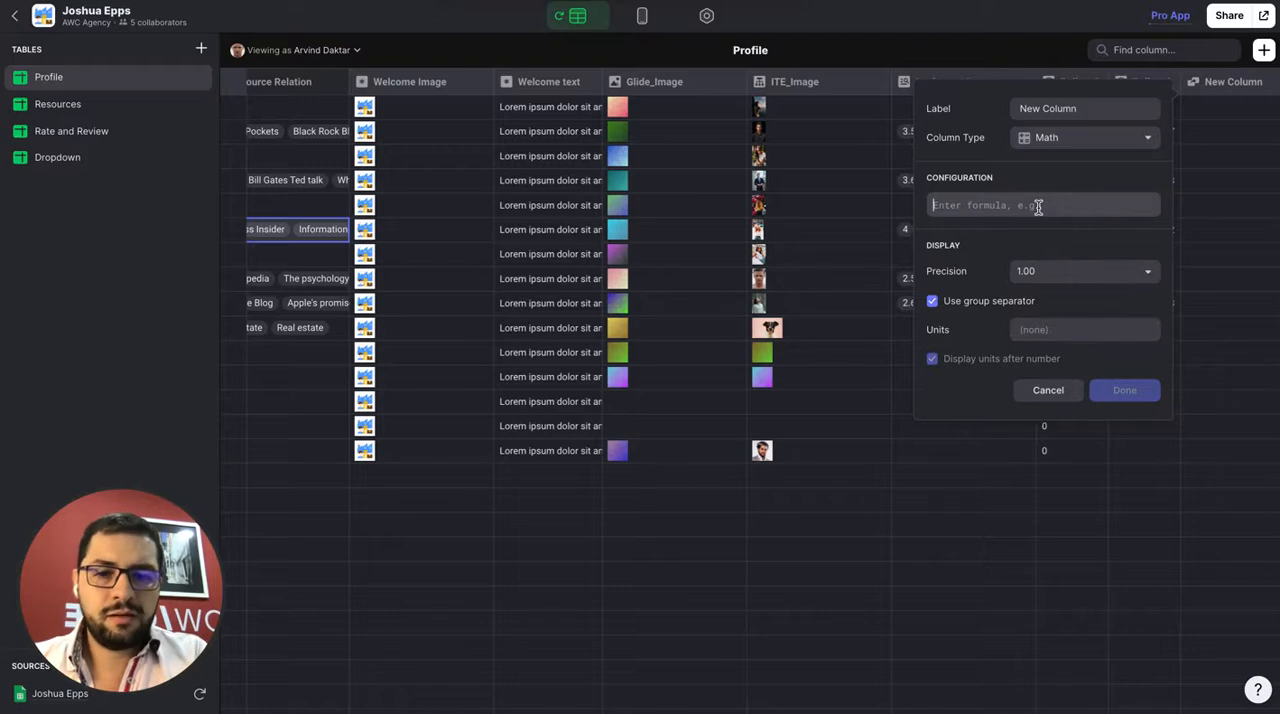
text(rol)
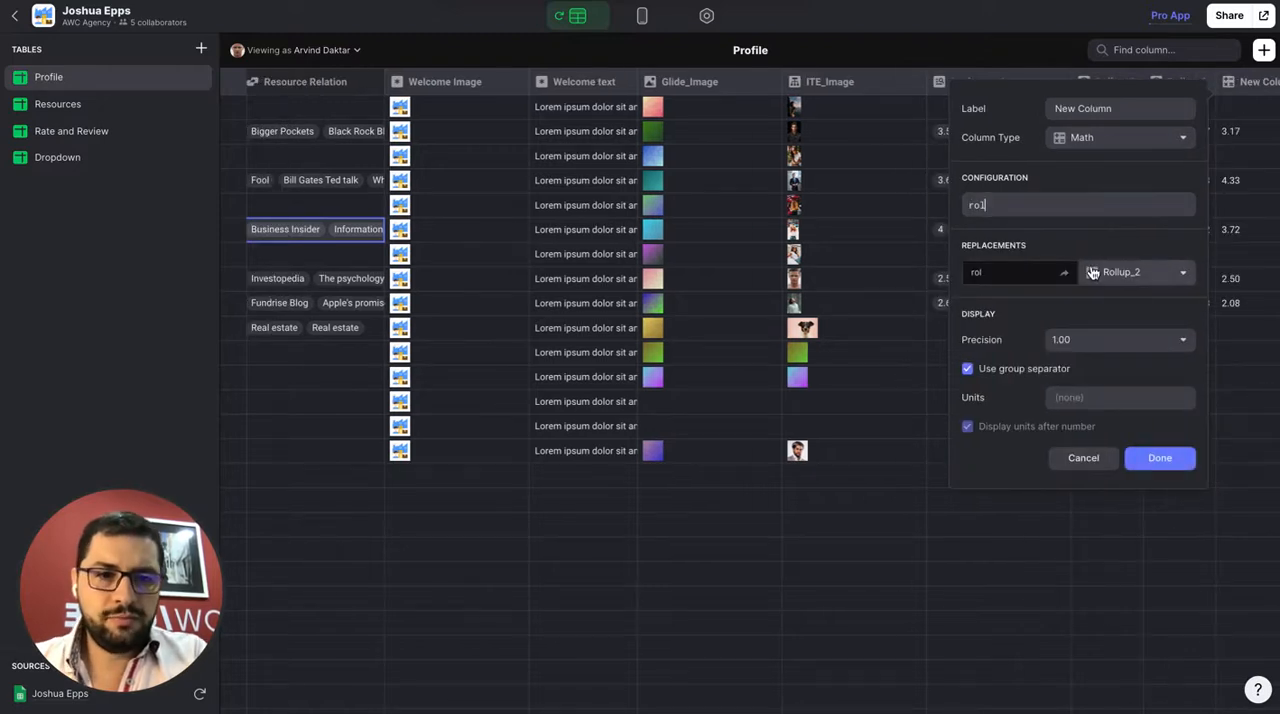
Name the new Math column Math_Column and save it
triple_click(1081, 109)
text(Math_)
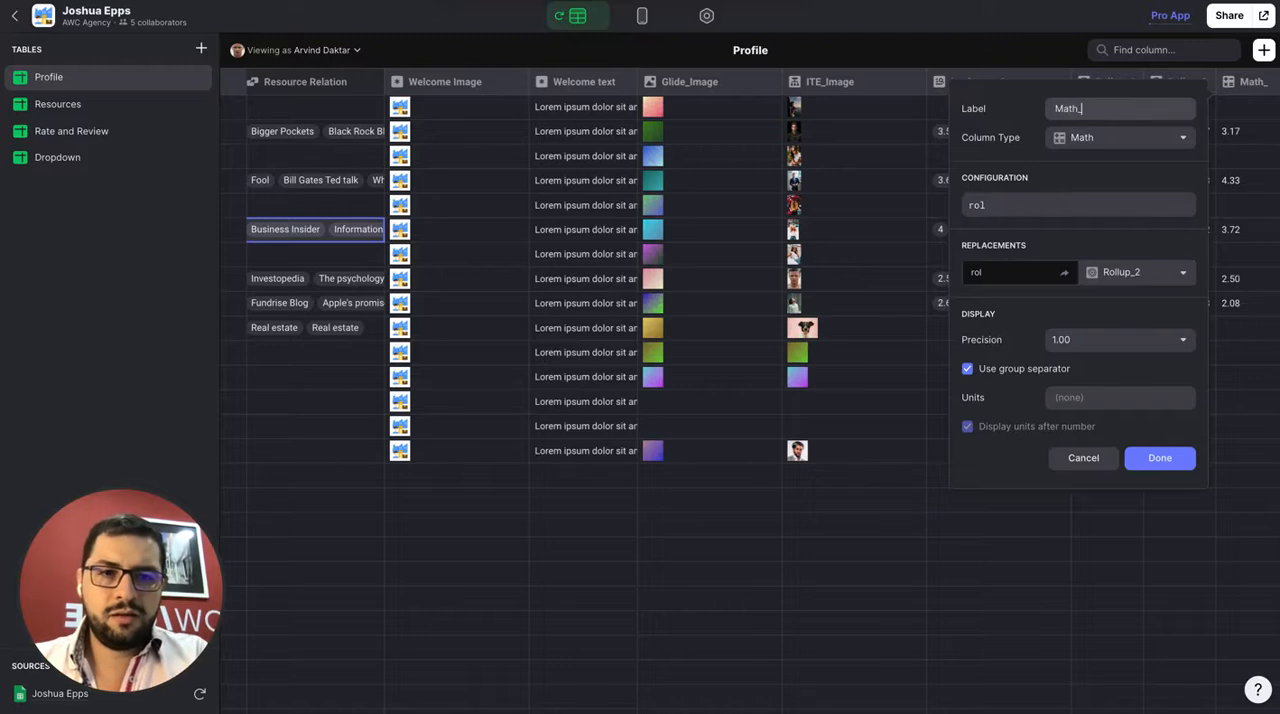
text(Column)
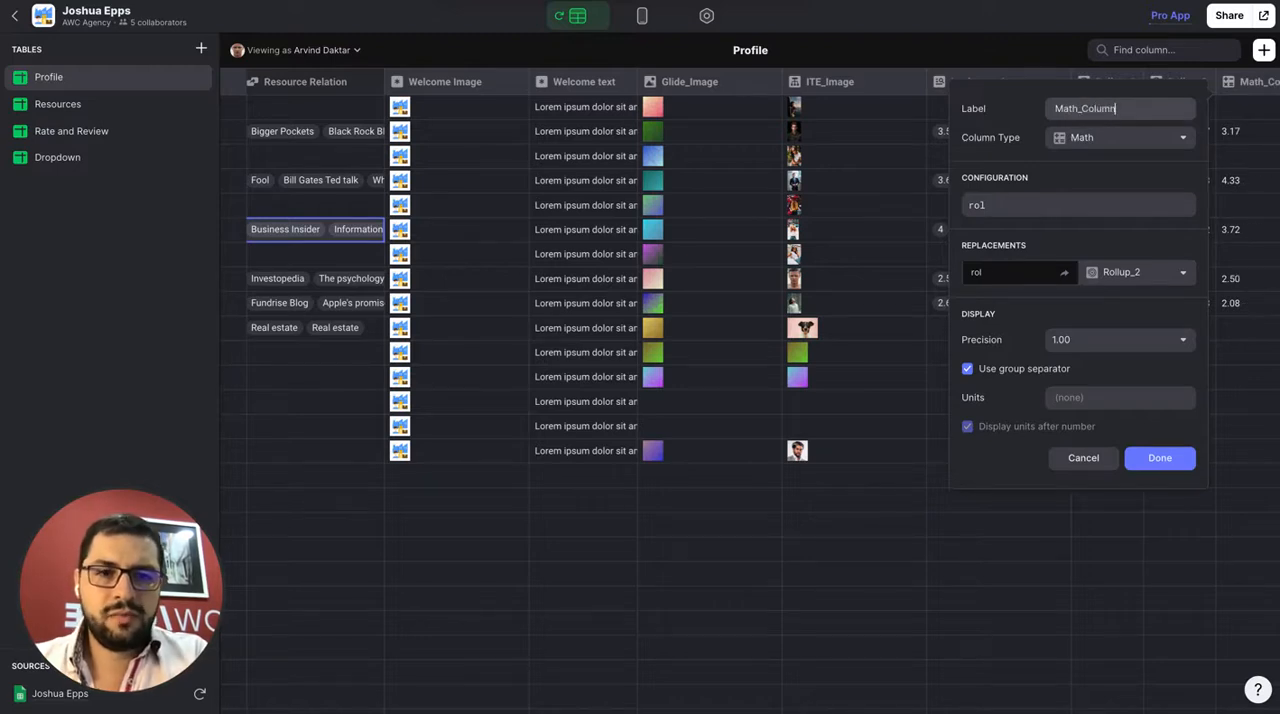
click(1160, 458)
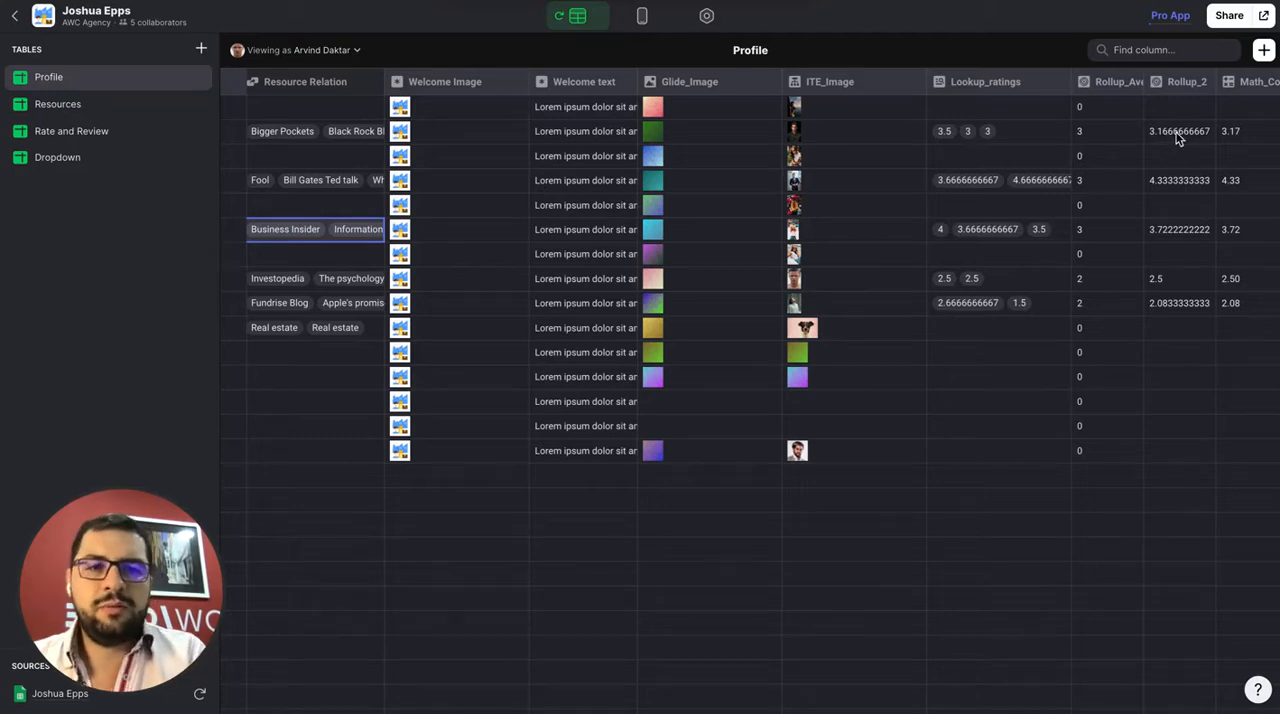
Reopen the Math_Column settings to review its formula, replacement and display precision, and close them
click(1274, 84)
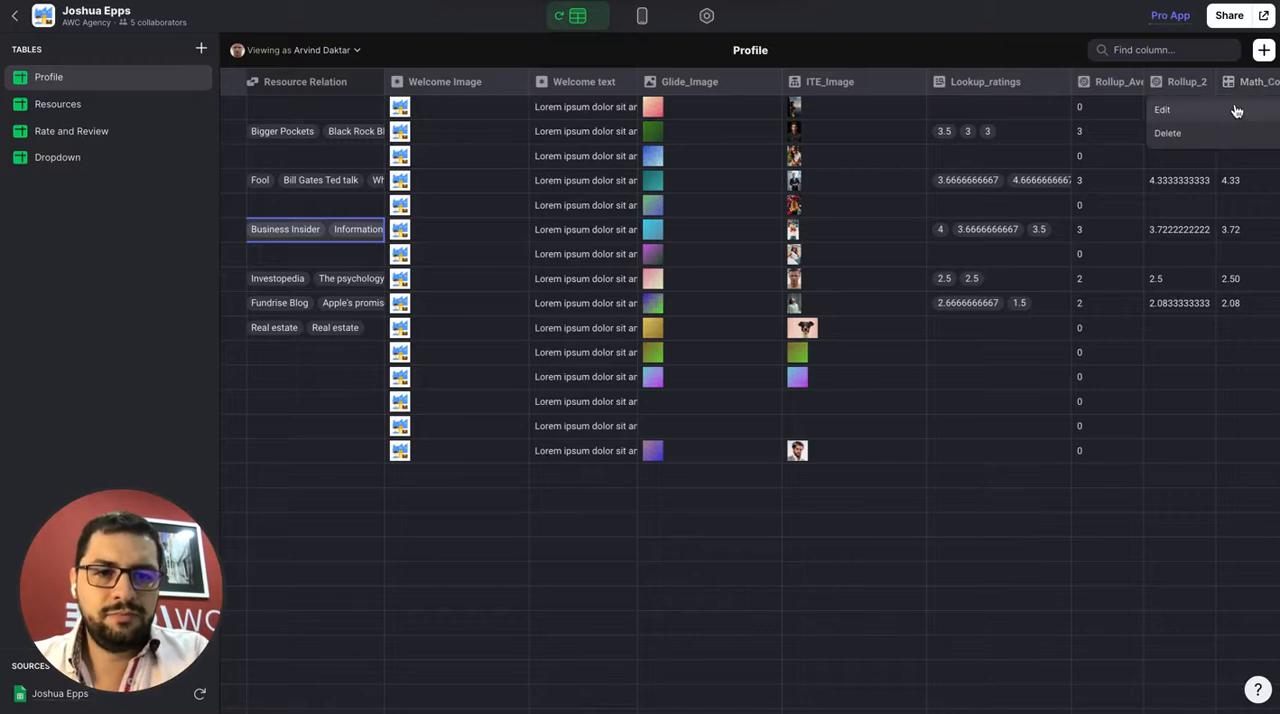
click(1244, 109)
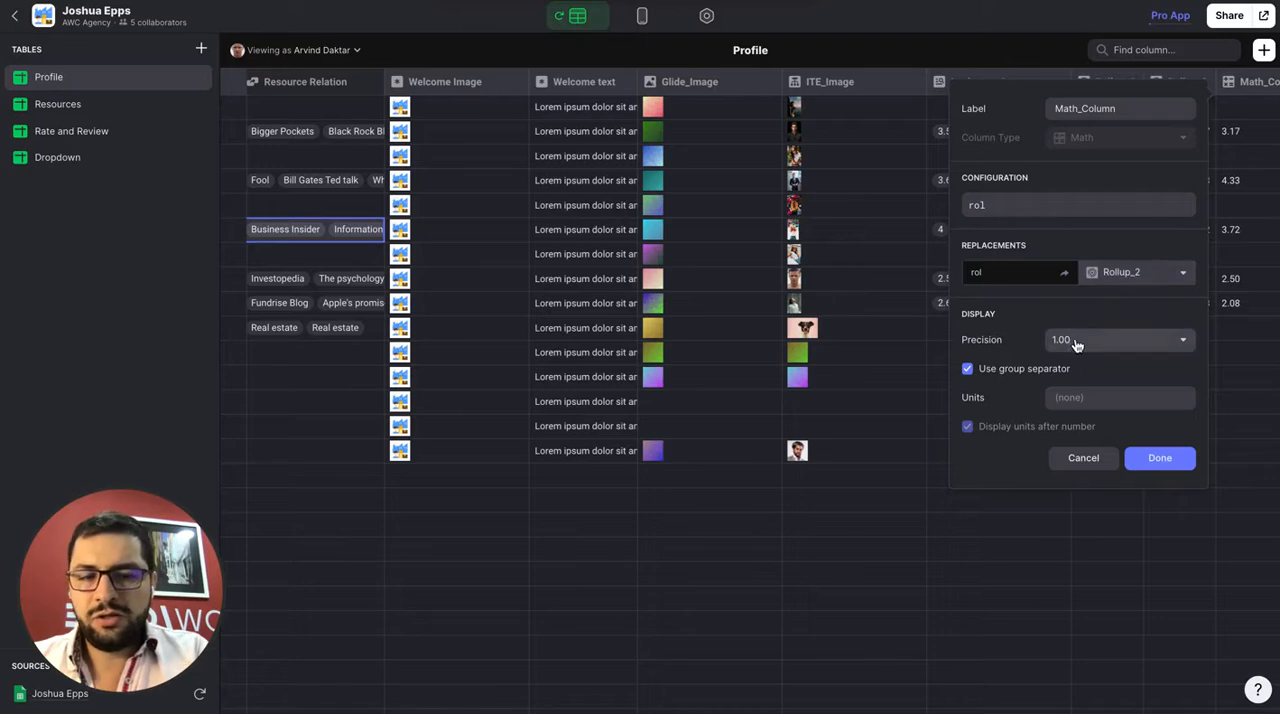
click(1160, 458)
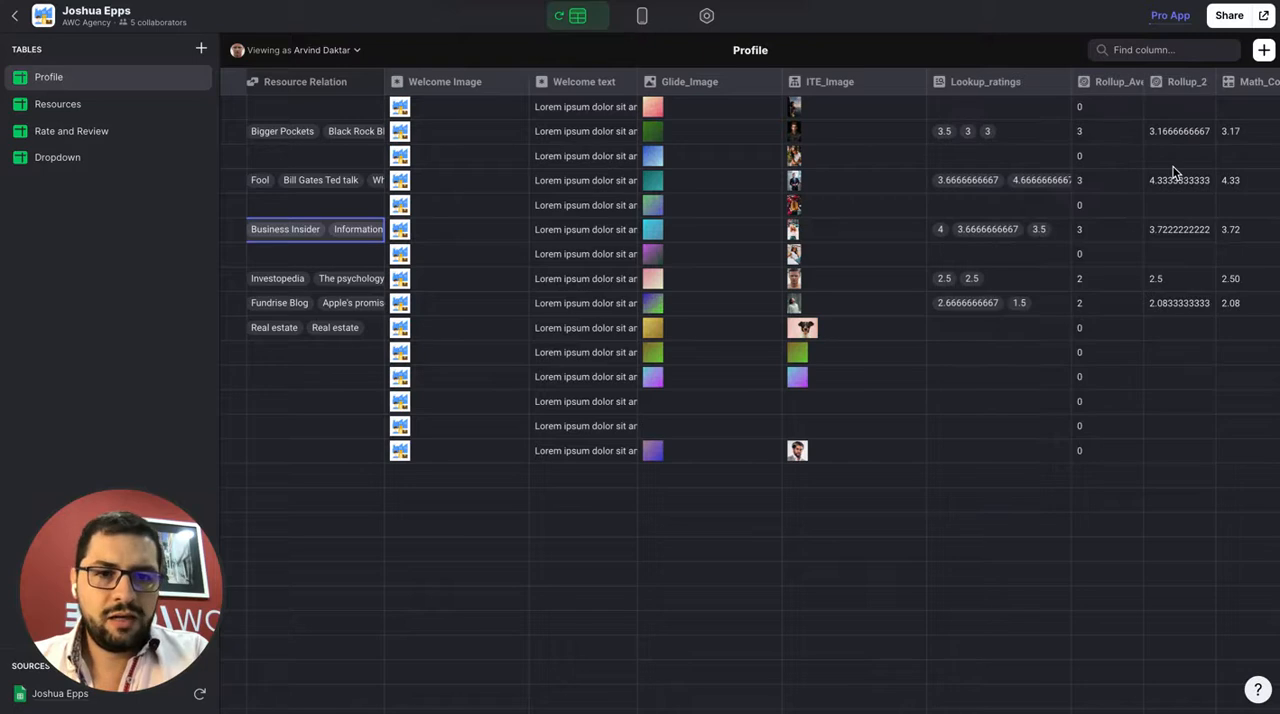
Add a column named {x} amount of ratings to the Profile table and make it a Template column
click(1264, 52)
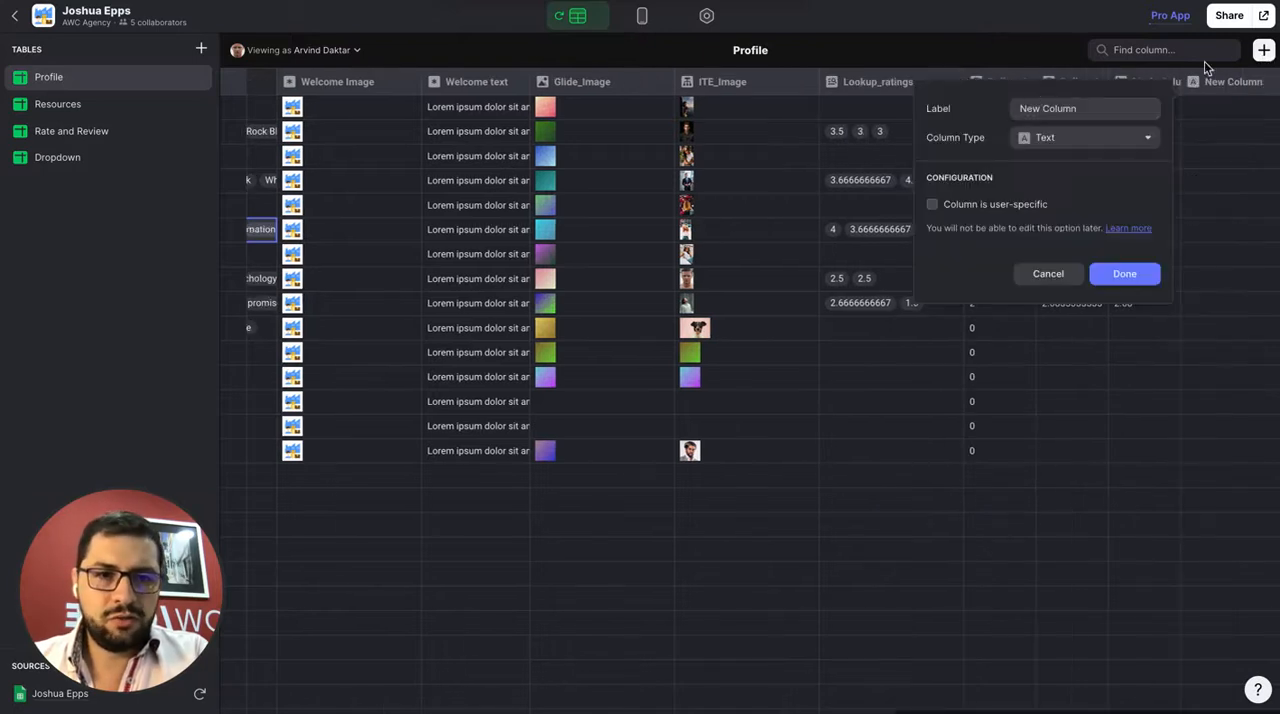
triple_click(1030, 107)
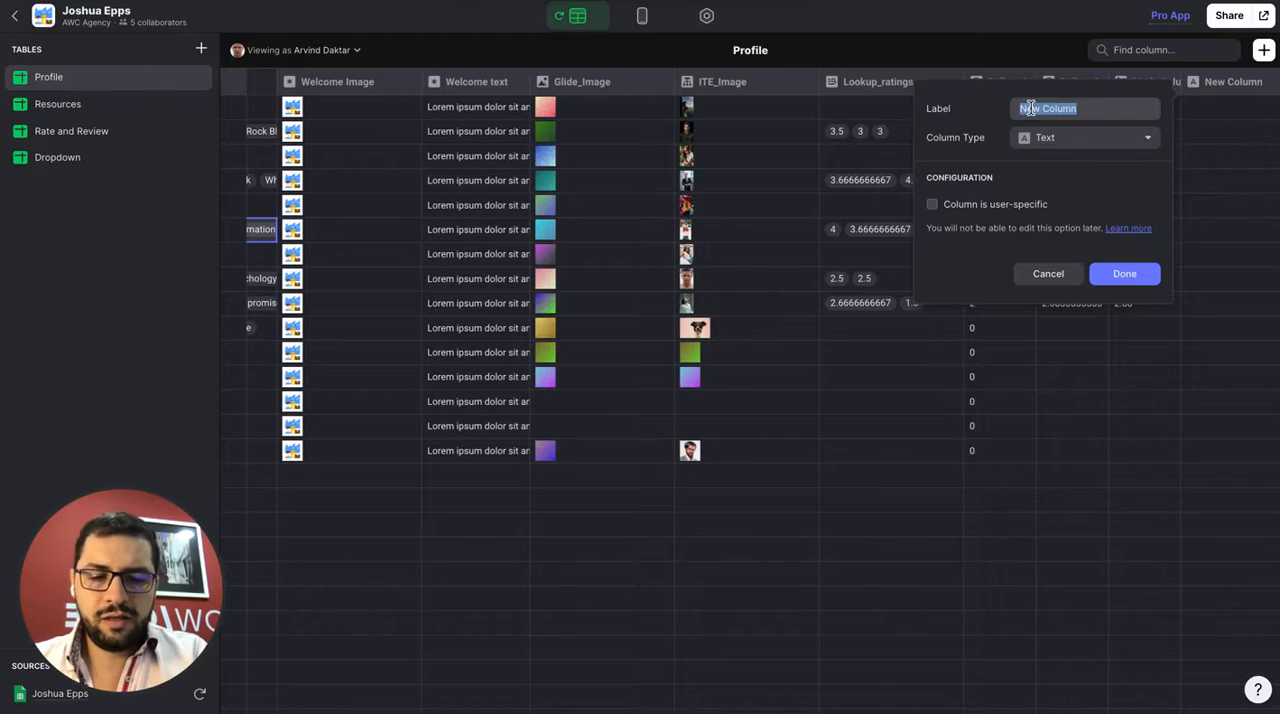
text((x) am)
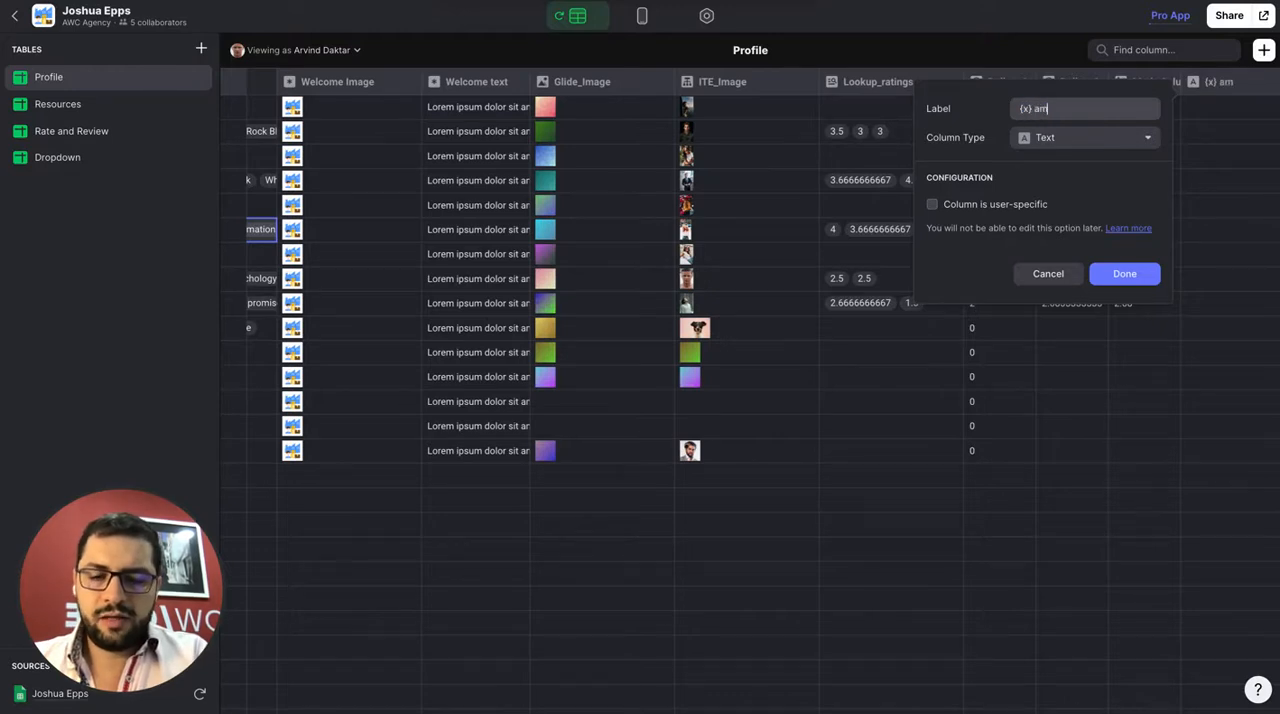
text(ount of ratings)
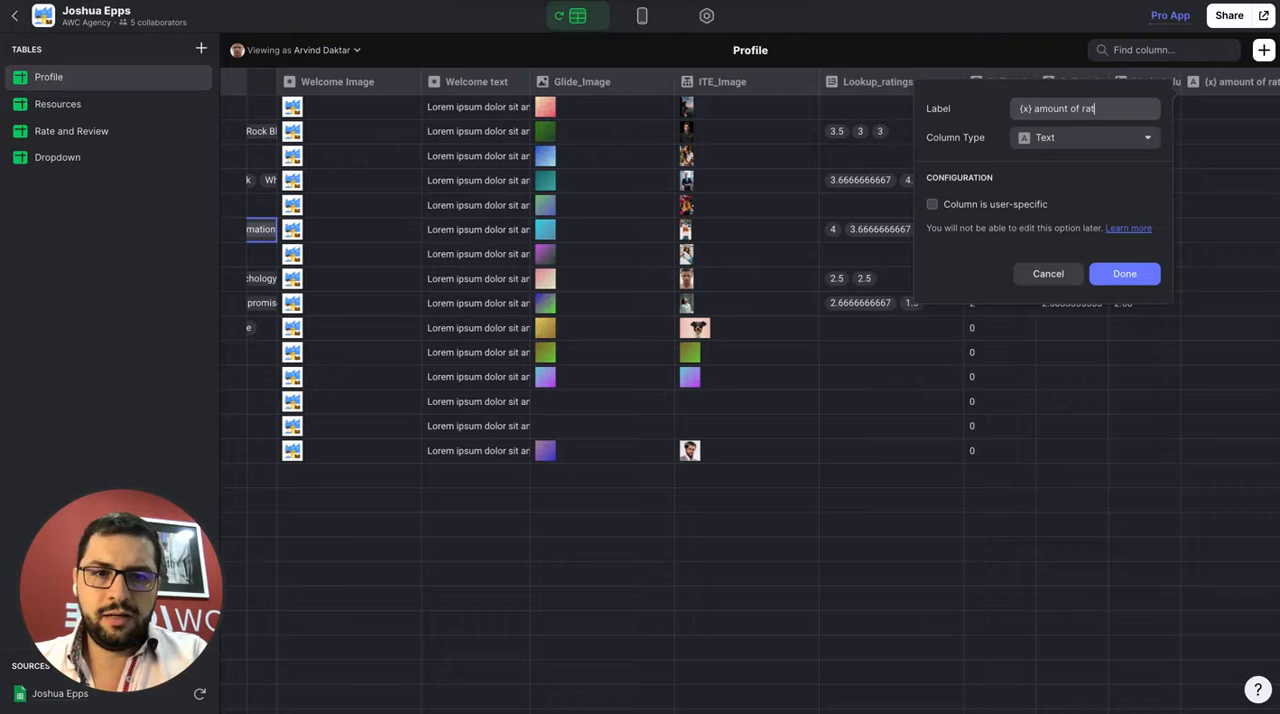
click(1027, 145)
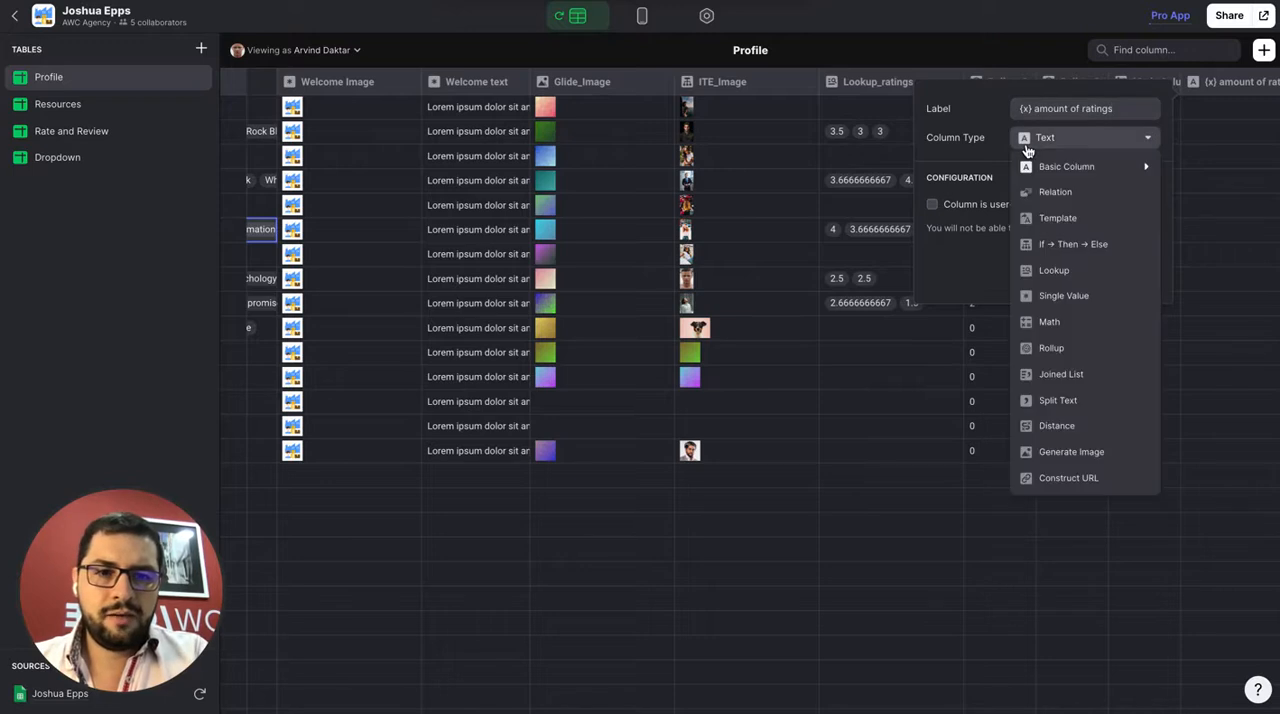
click(1055, 214)
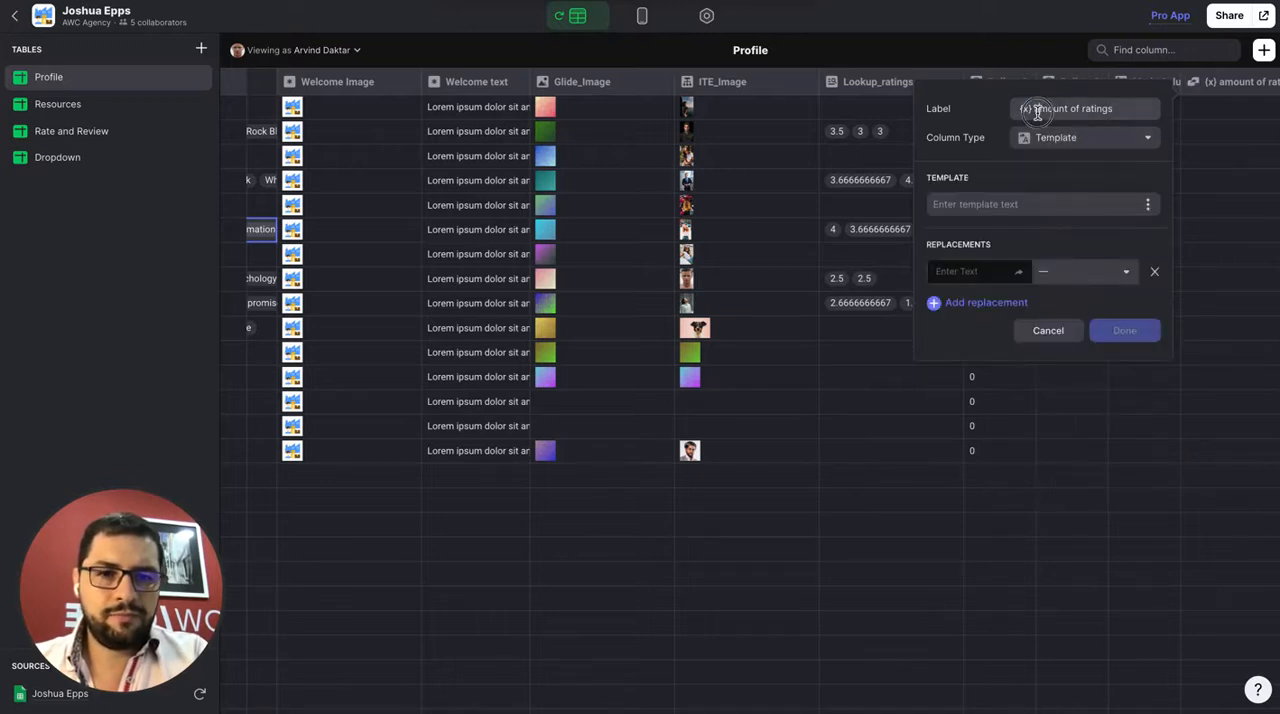
Reuse the column's label as its template text and replace {x} with Rollup_Average_Rating
triple_click(1037, 112)
key(ctrl+c)
click(966, 206)
key(ctrl+v)
click(957, 273)
text({x})
click(1070, 272)
scroll(1098, 537, down, 1)
scroll(1098, 537, down, 2)
click(1103, 537)
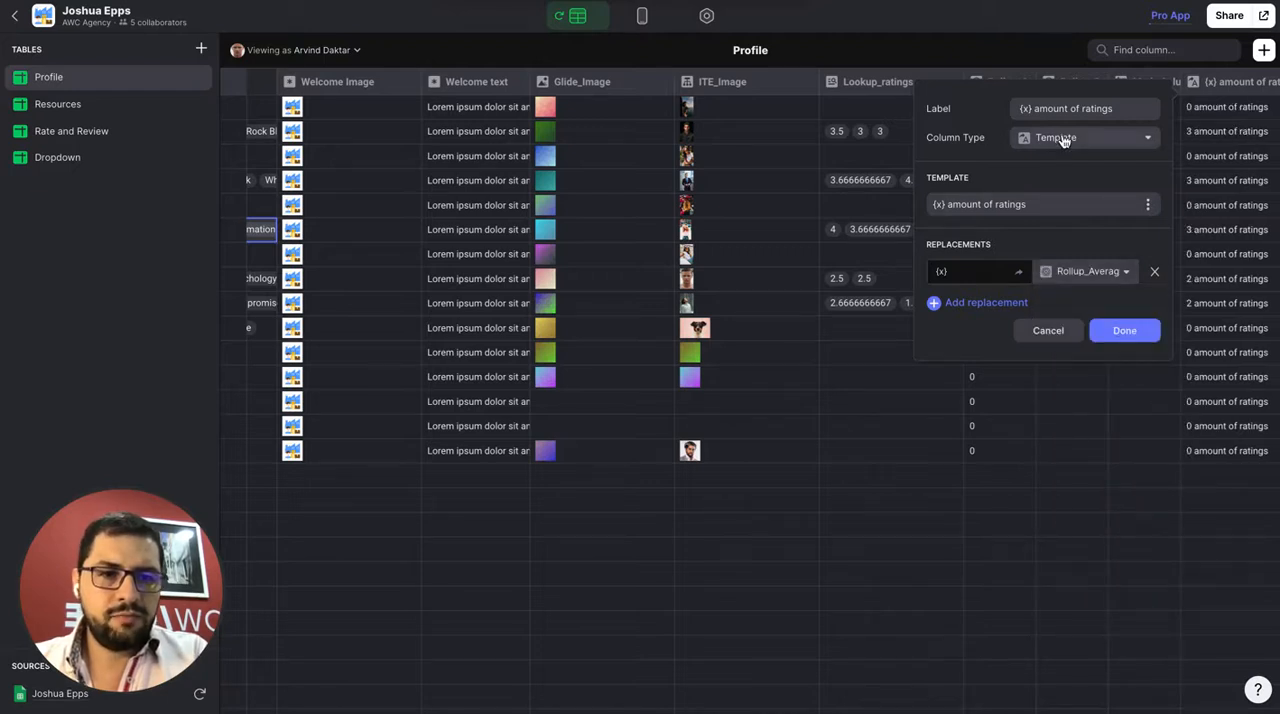
Shorten the template text to {x} ratings and save the column
drag(995, 205, 968, 205)
key(BackSpace)
key(BackSpace)
key(BackSpace)
key(BackSpace)
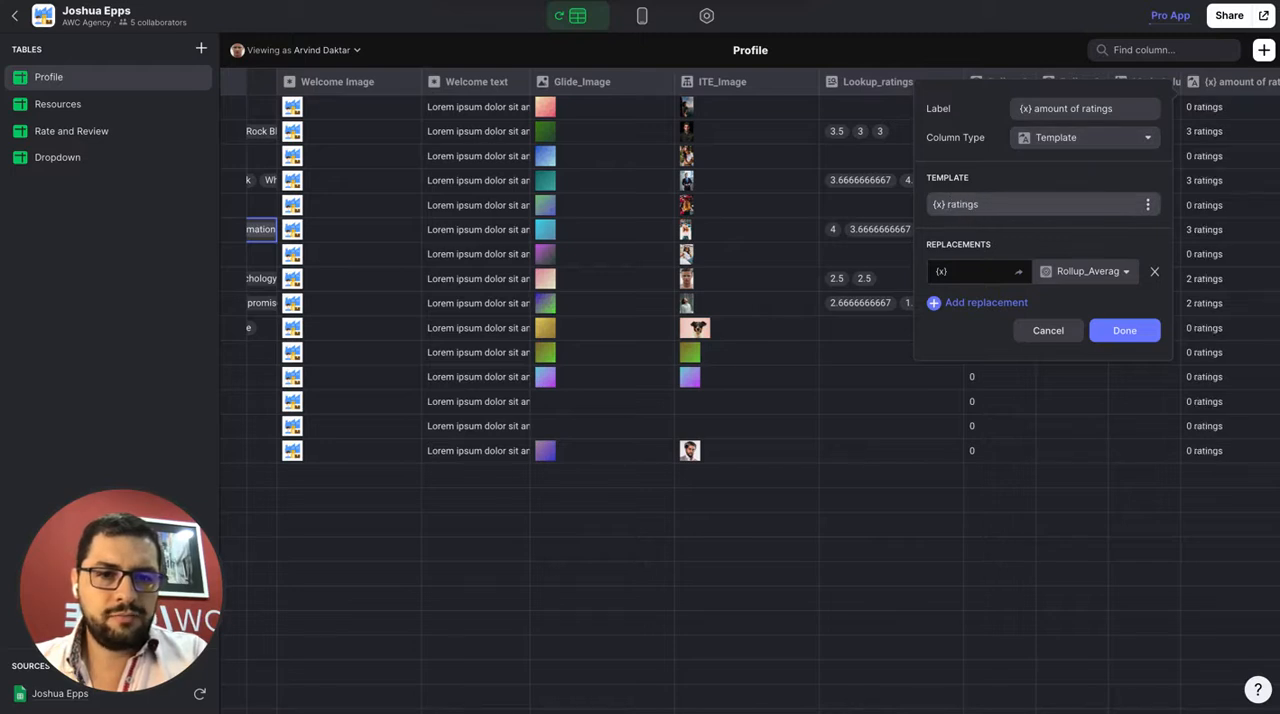
click(1115, 332)
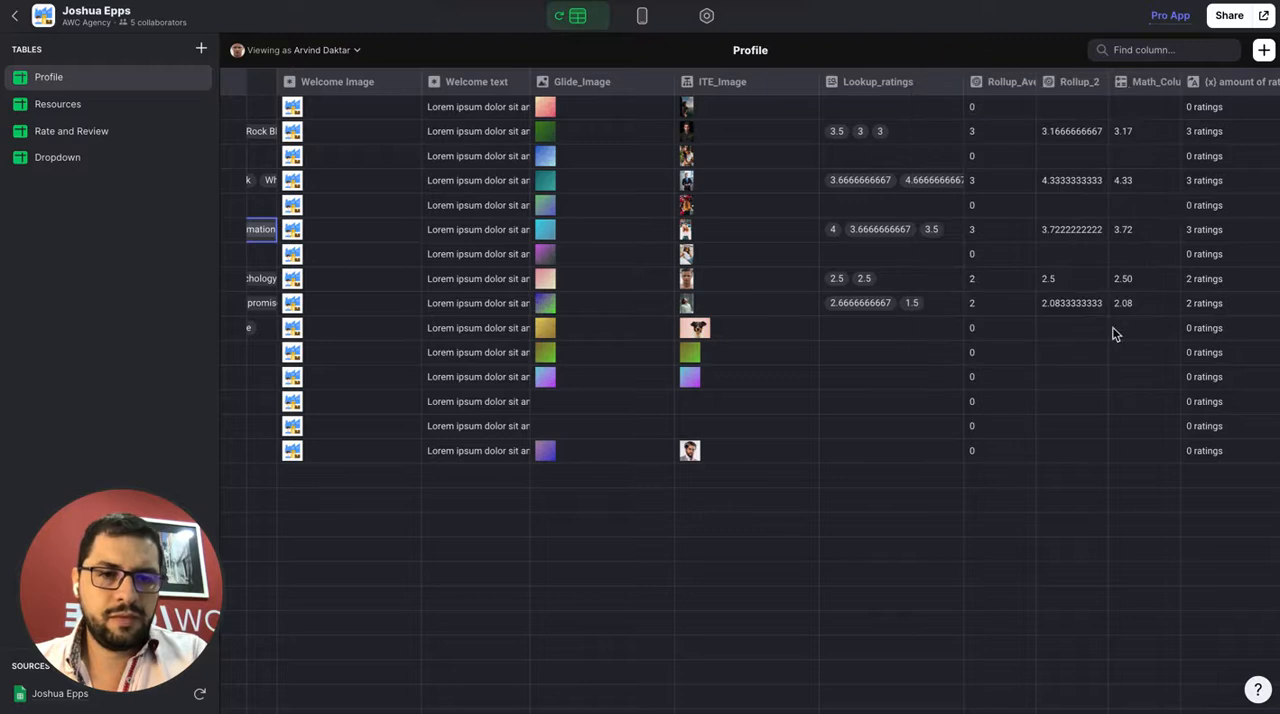
Add another column named Template_2 to the Profile table and make it a Template column
click(1265, 52)
triple_click(1072, 106)
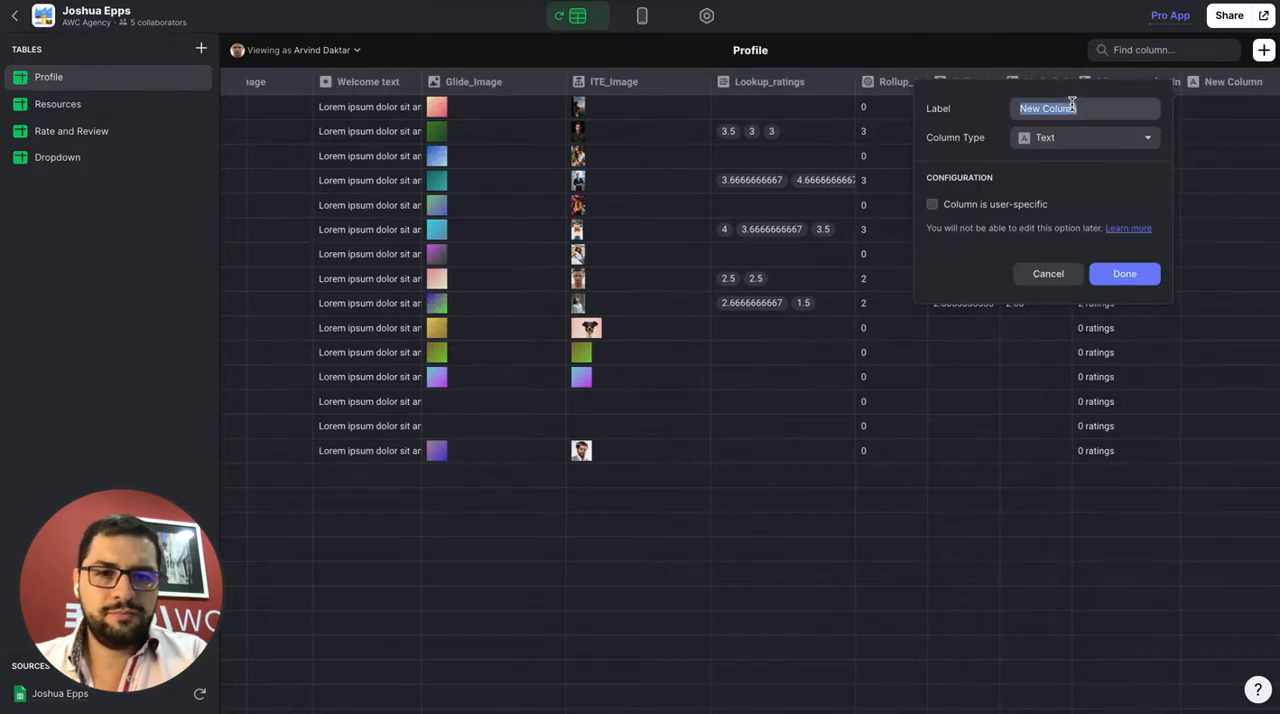
text(Template_2)
click(1085, 137)
click(1074, 217)
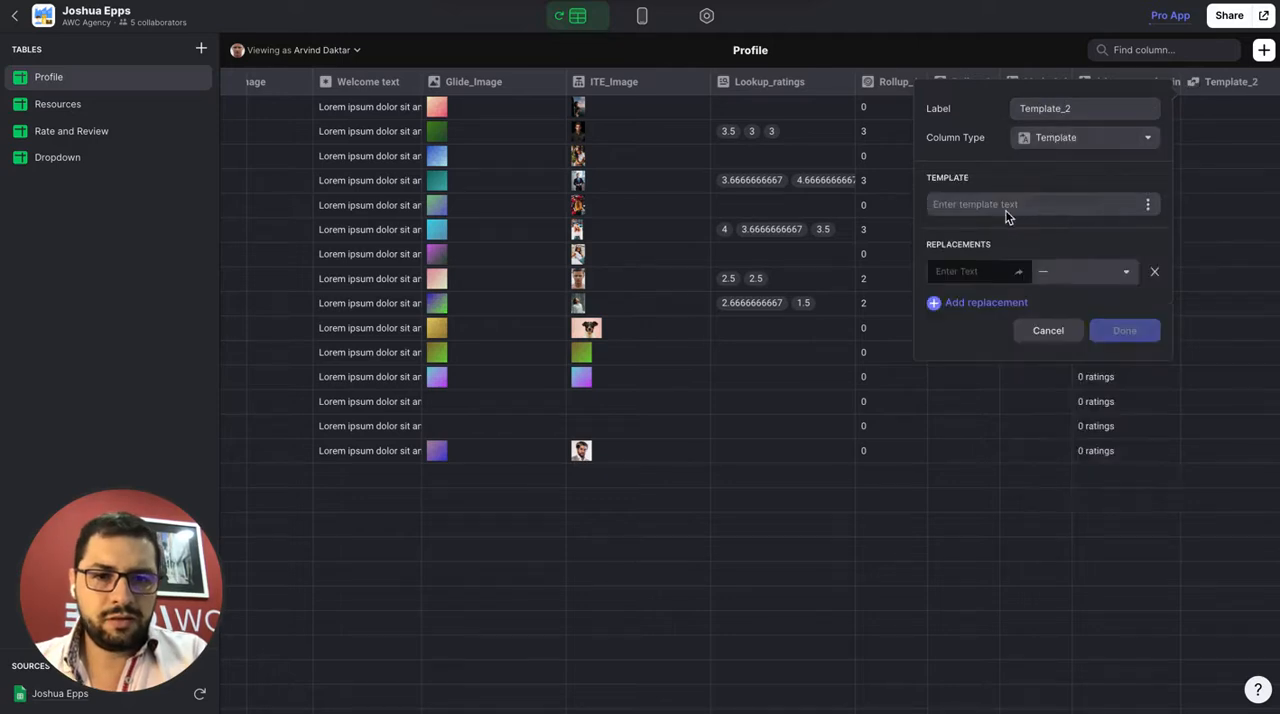
Set the Template_2 text to Average ratings: {x}, replace {x} with Math_Column, and save the column
click(1054, 275)
scroll(1049, 491, down, 5)
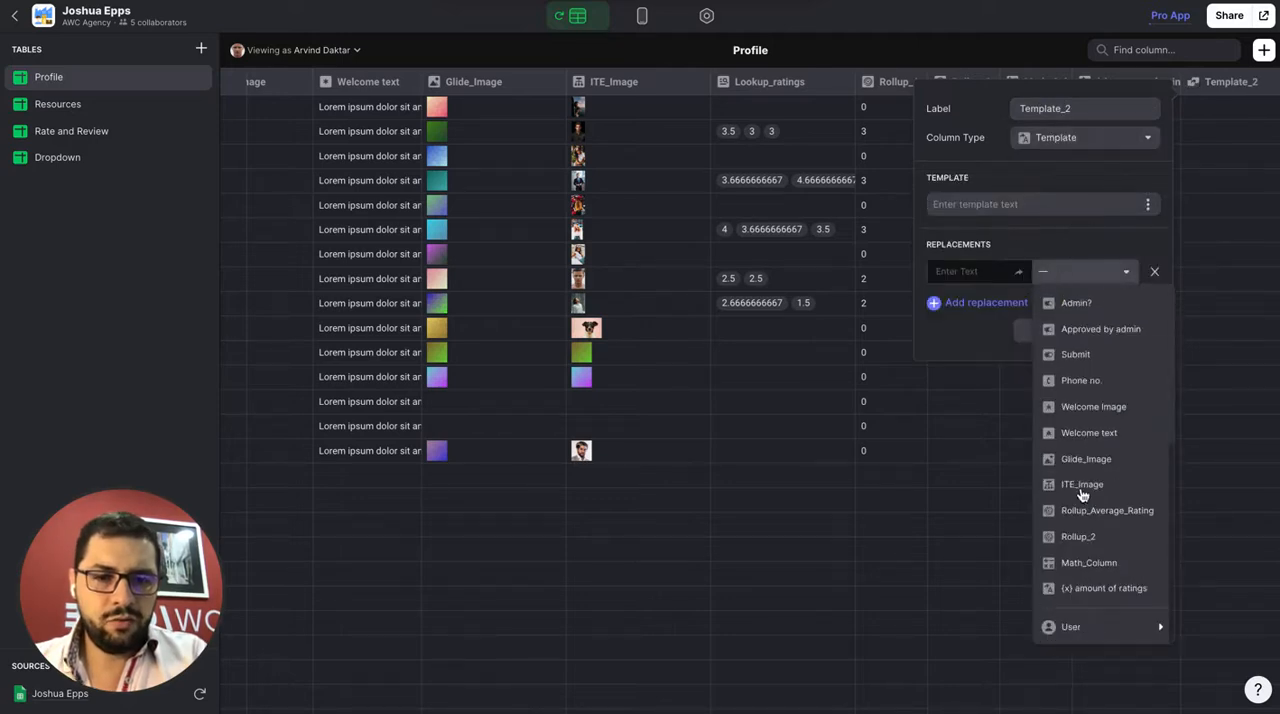
click(1100, 576)
click(963, 207)
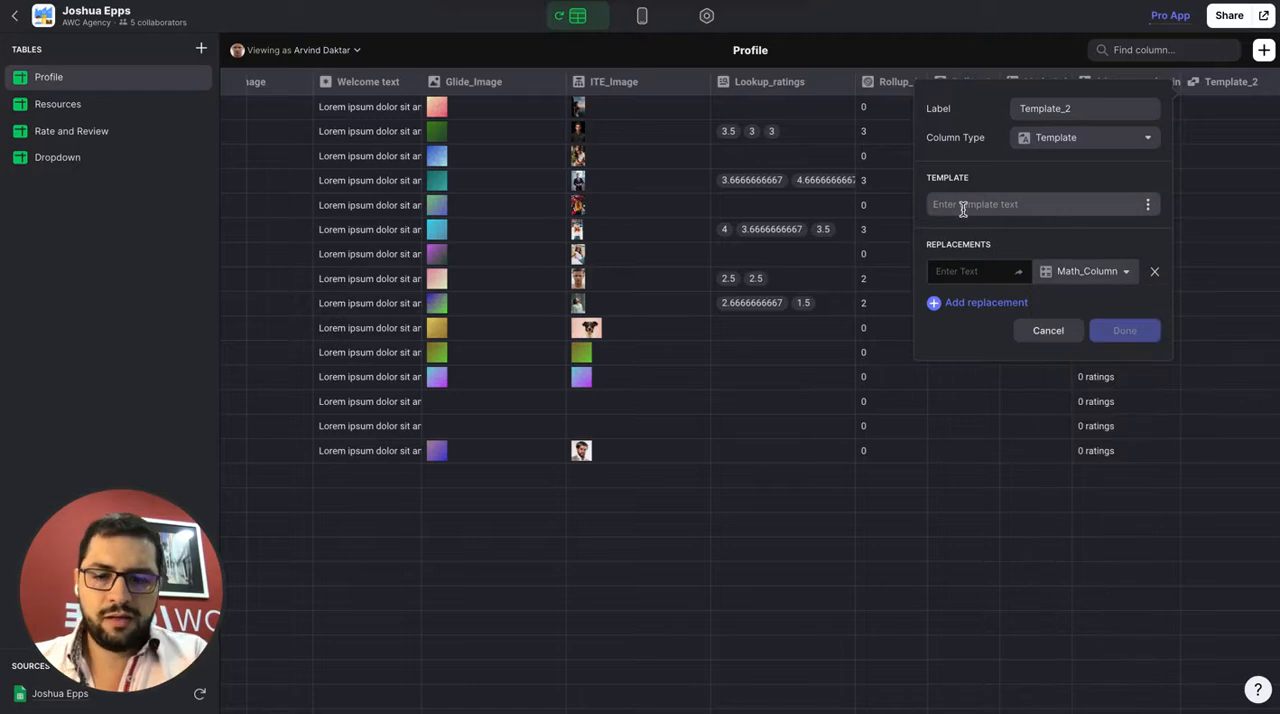
text(Average )
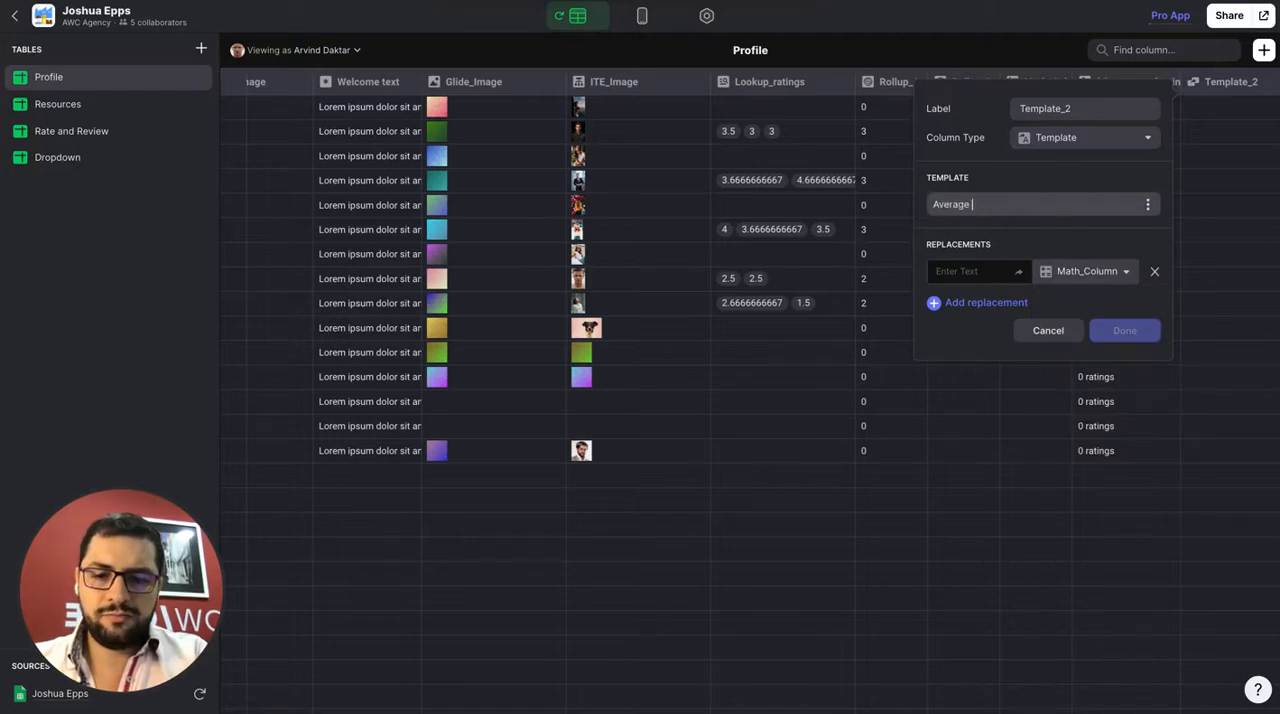
text(ratings: {x)
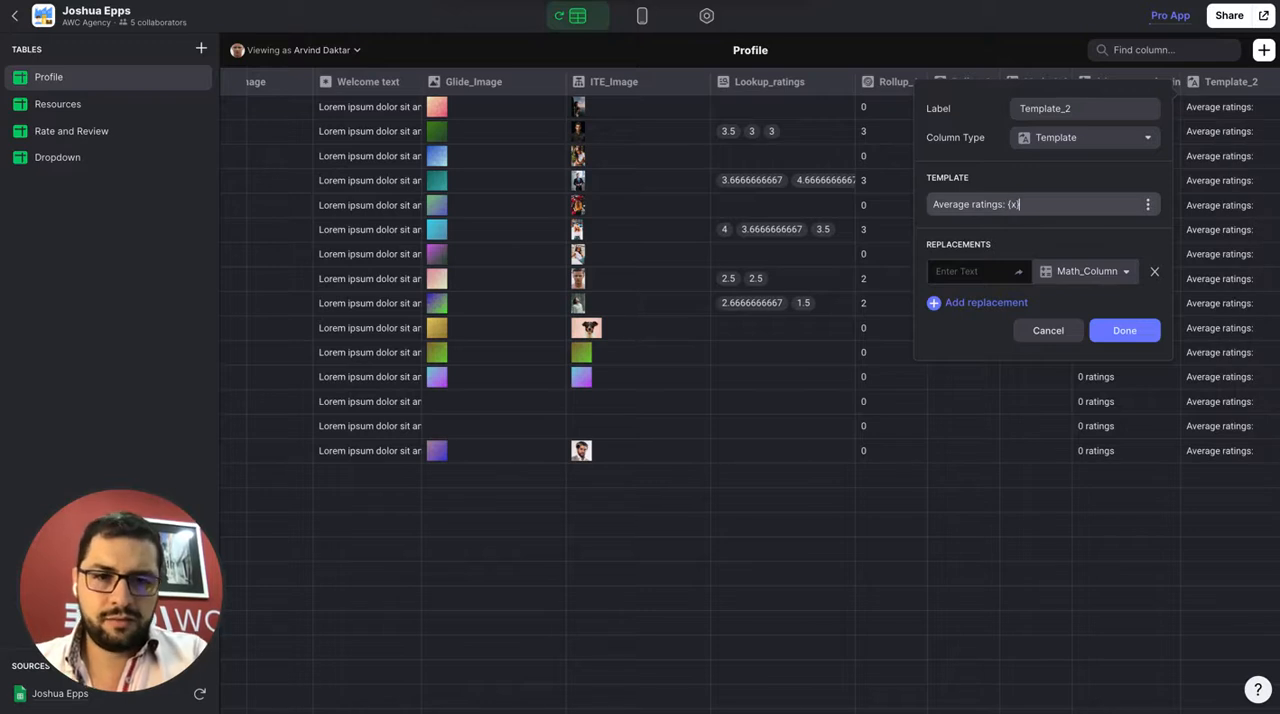
click(946, 271)
text((x))
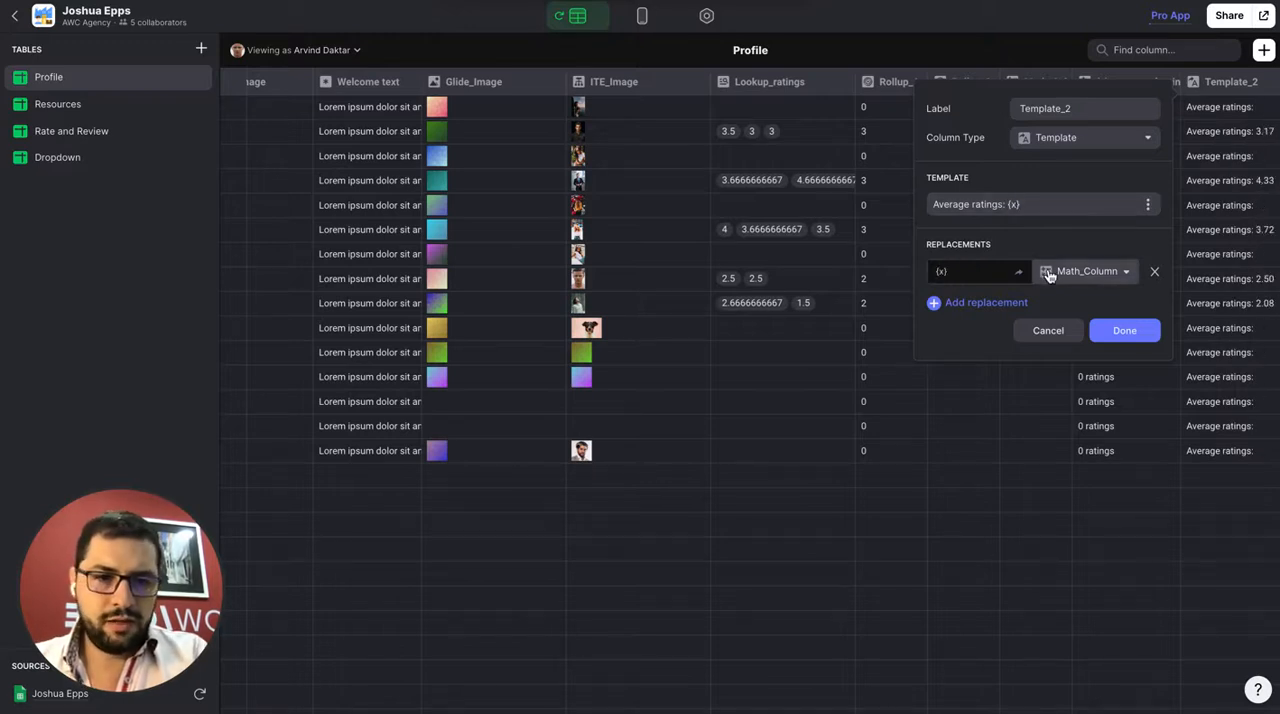
click(1118, 322)
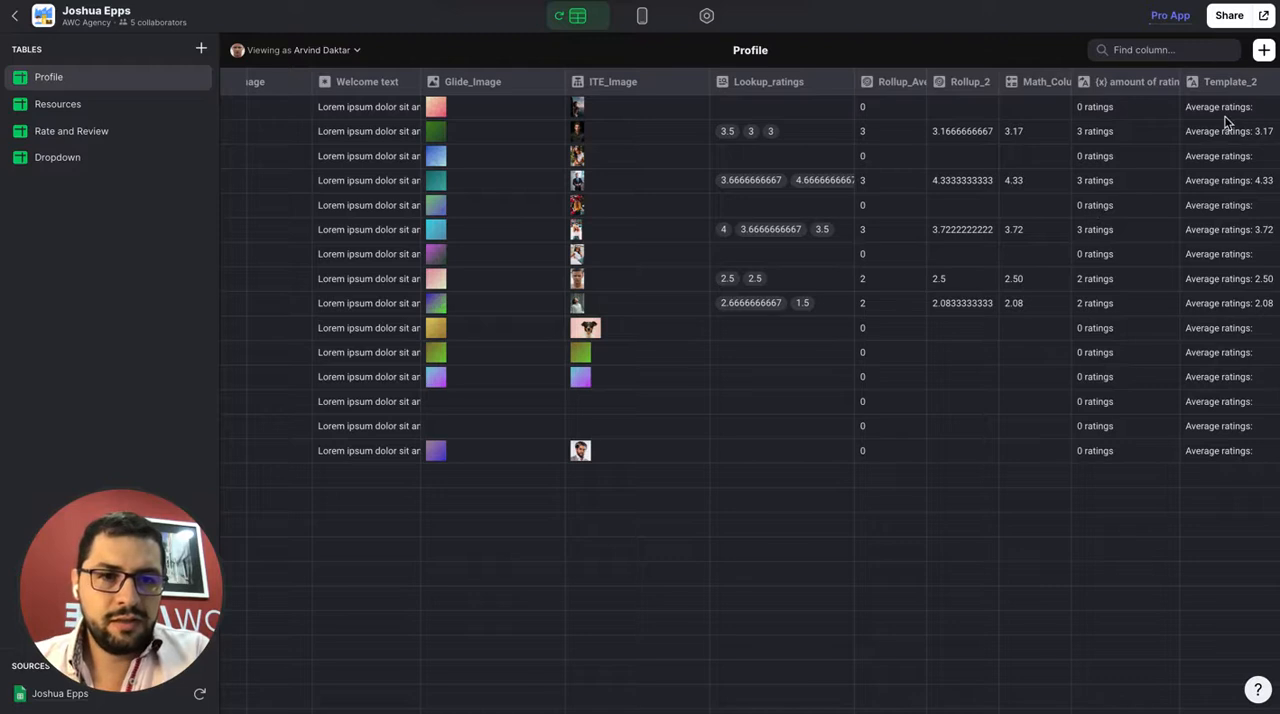
Add a column named ITE_Ratings to the Profile table and make it an If → Then → Else column
click(1259, 52)
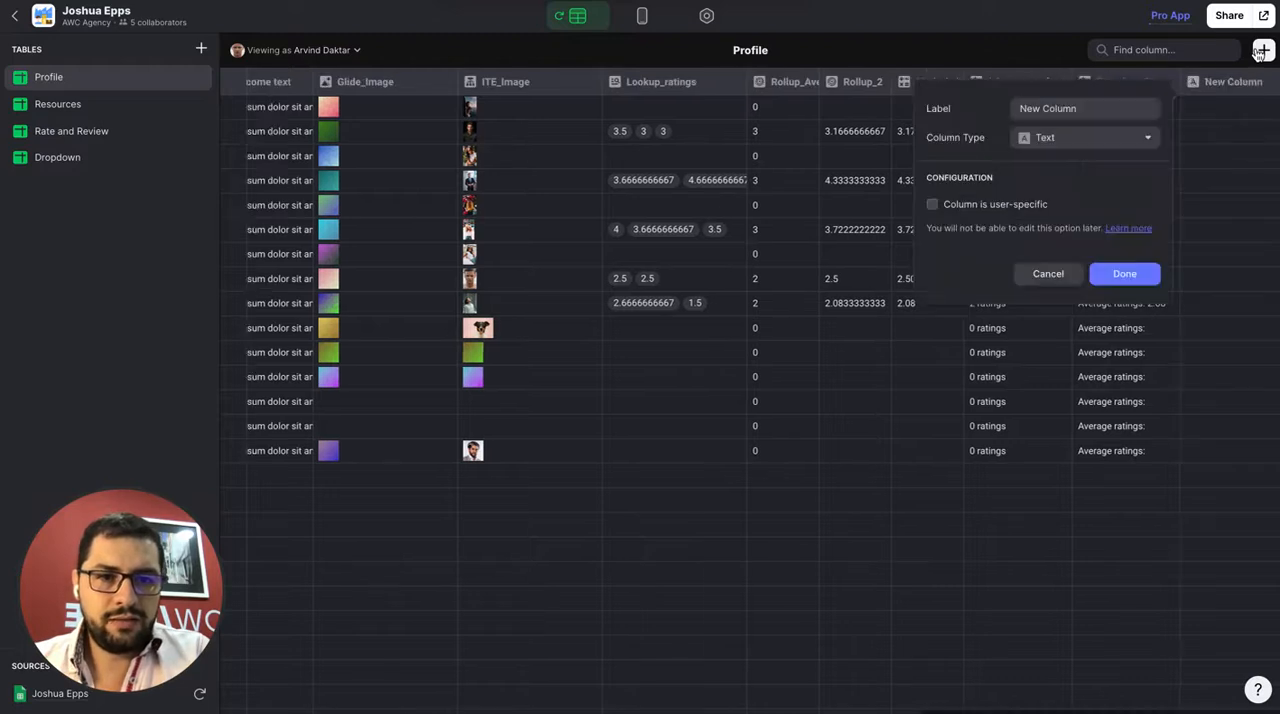
triple_click(1066, 110)
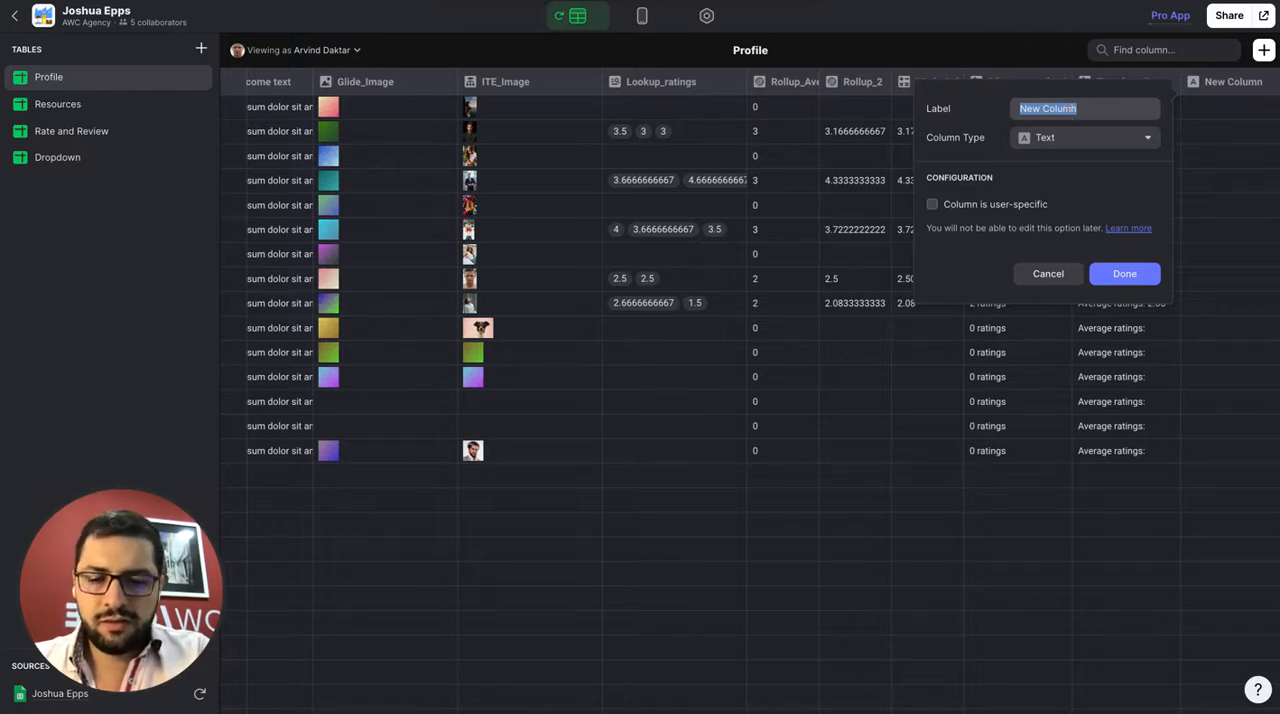
text(ITE)
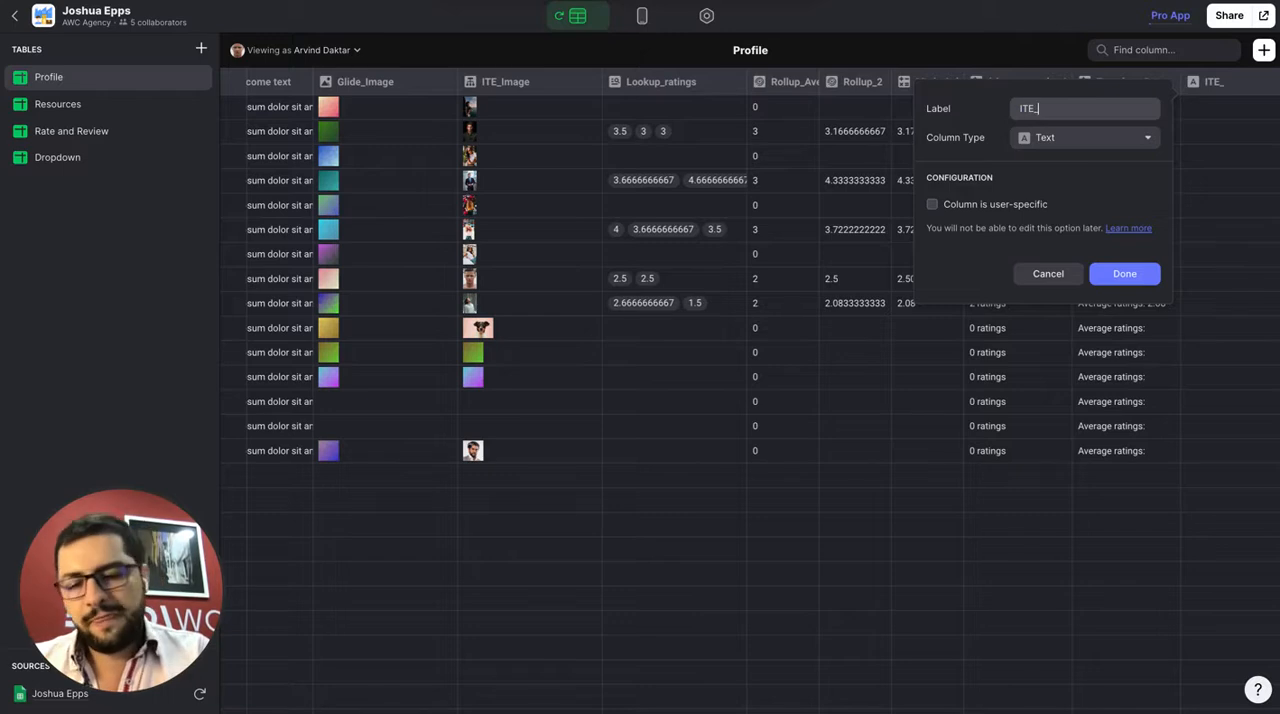
text(_Ratings)
click(1071, 137)
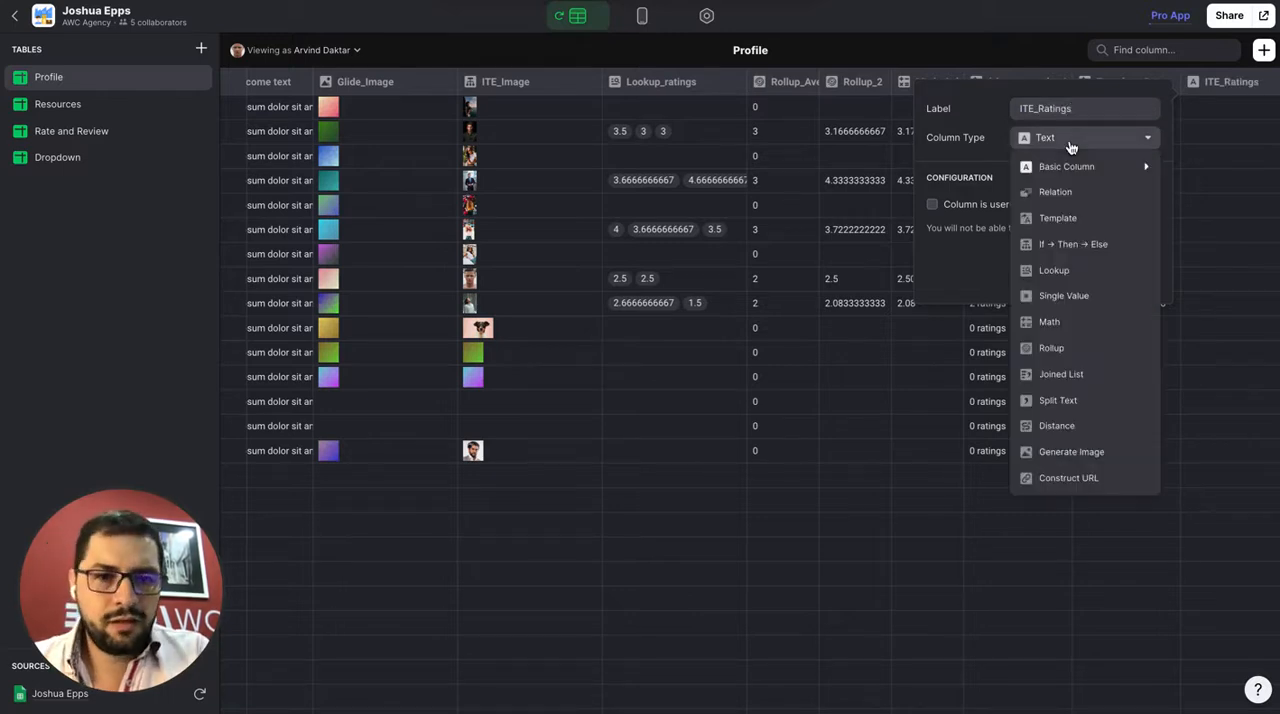
click(1063, 249)
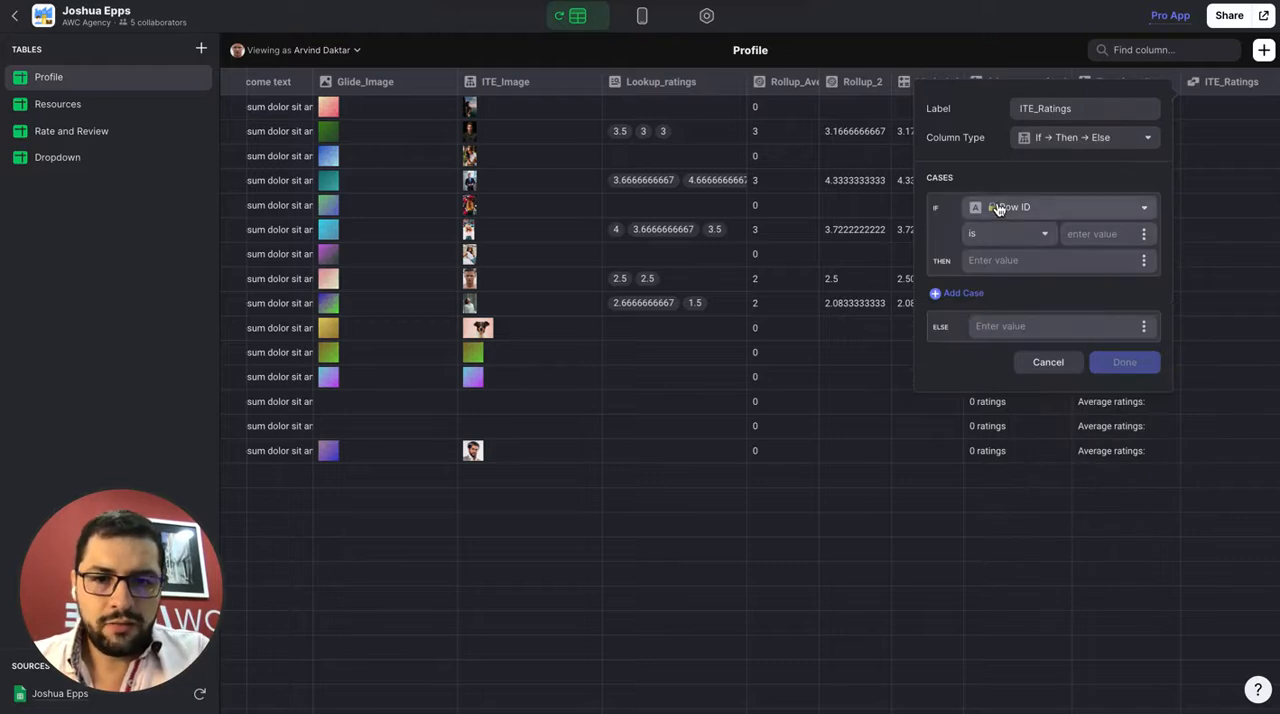
Set the ITE_Ratings case to return This user hasn't been rated when Rollup_Average_Rating equals 0
click(998, 208)
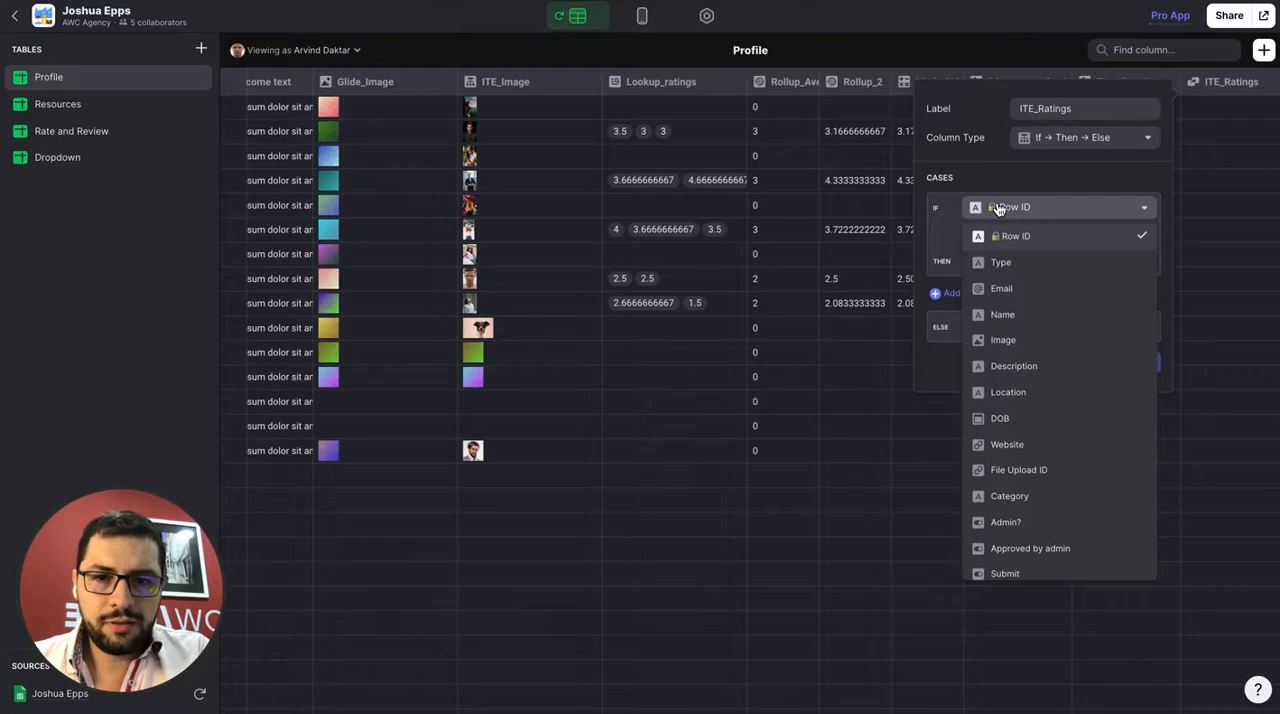
scroll(1034, 448, down, 5)
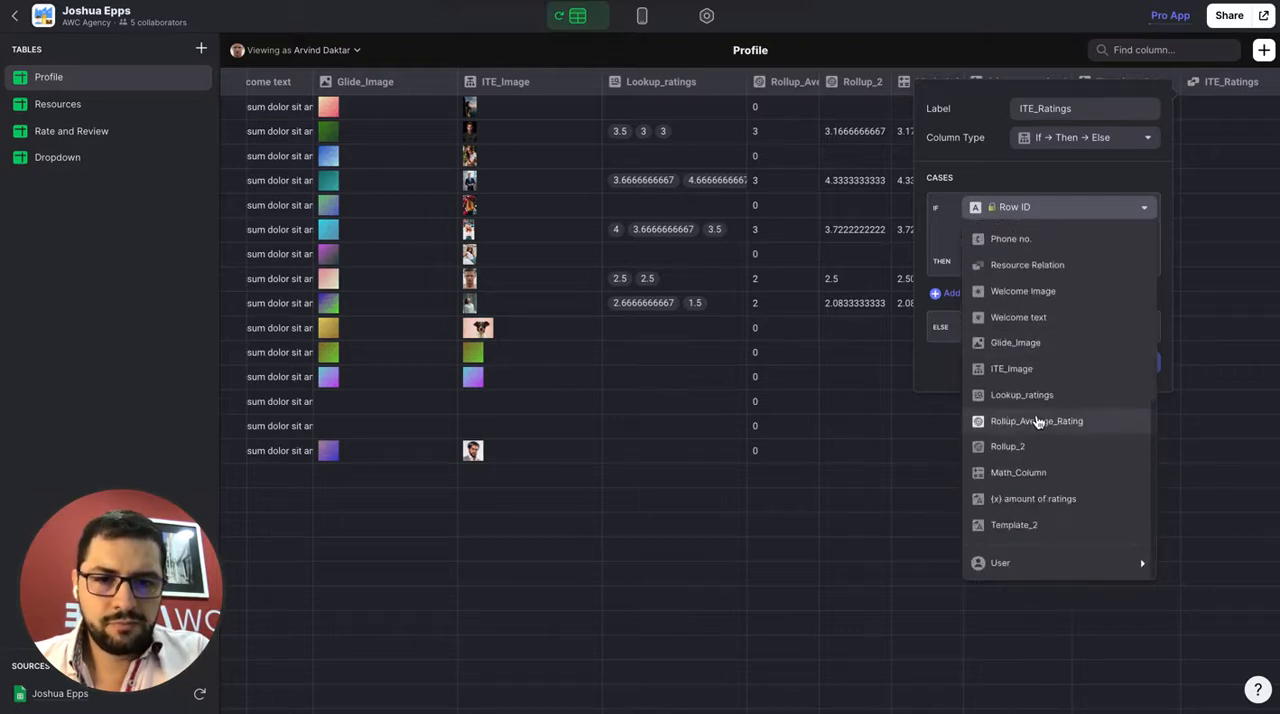
click(1040, 421)
text(0)
click(1022, 261)
text(1)
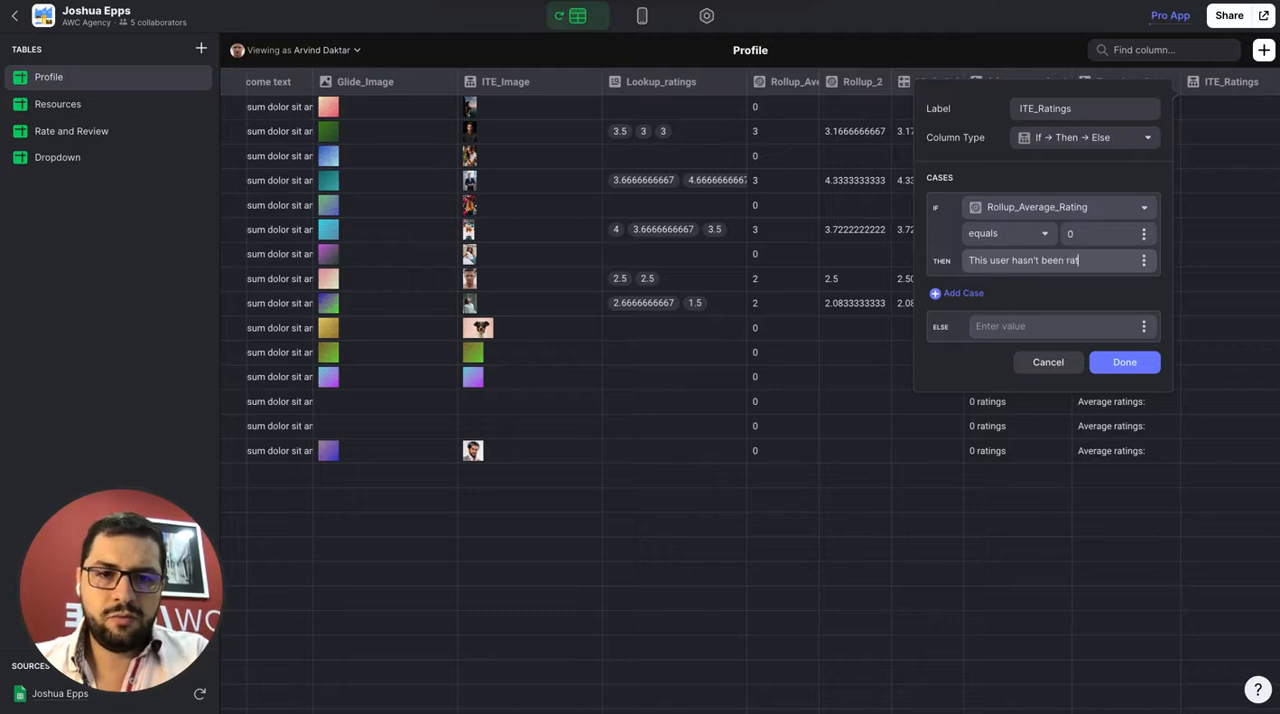
text(ed)
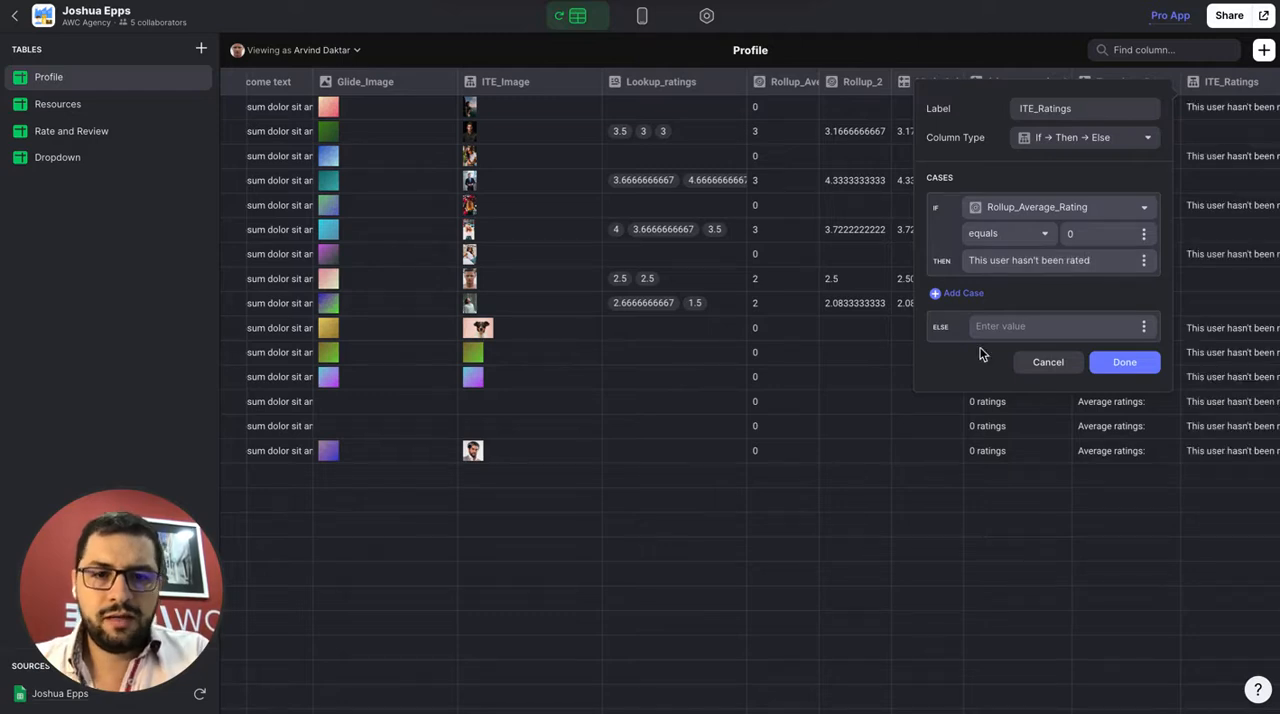
Use Template_2 as the Else value of the ITE_Ratings column and save the column
click(1144, 328)
scroll(1103, 470, down, 5)
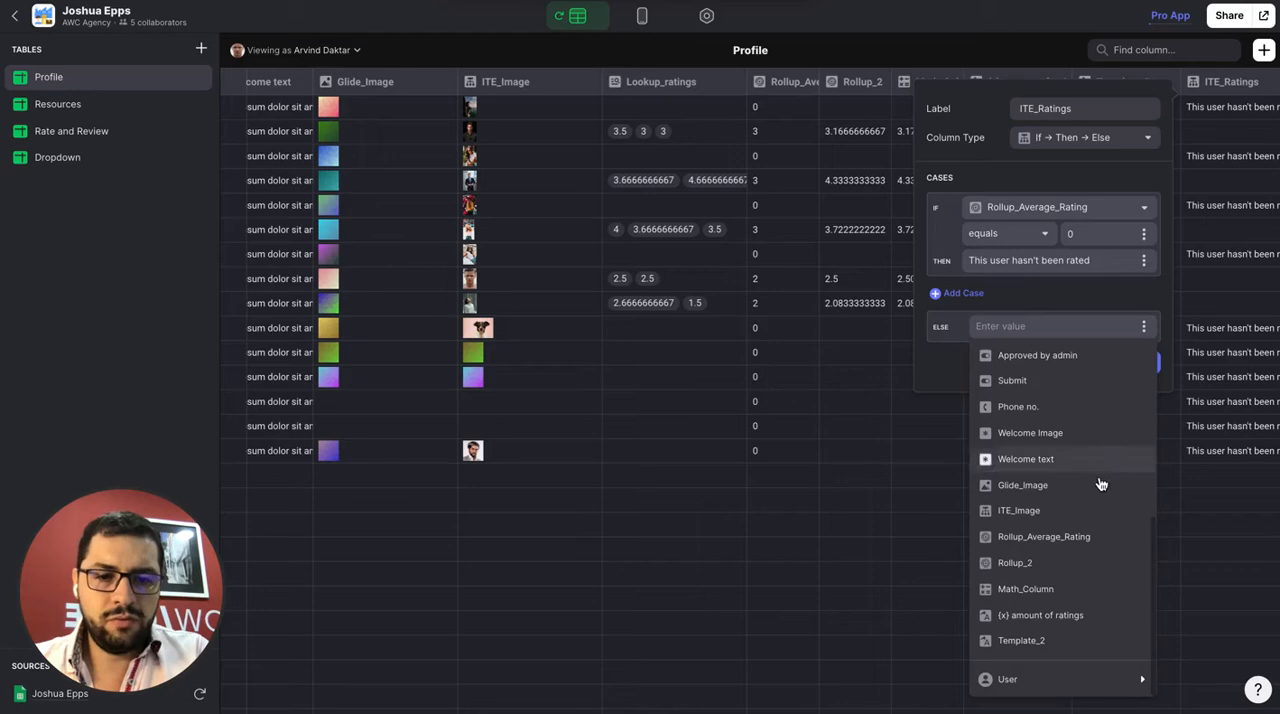
click(1062, 642)
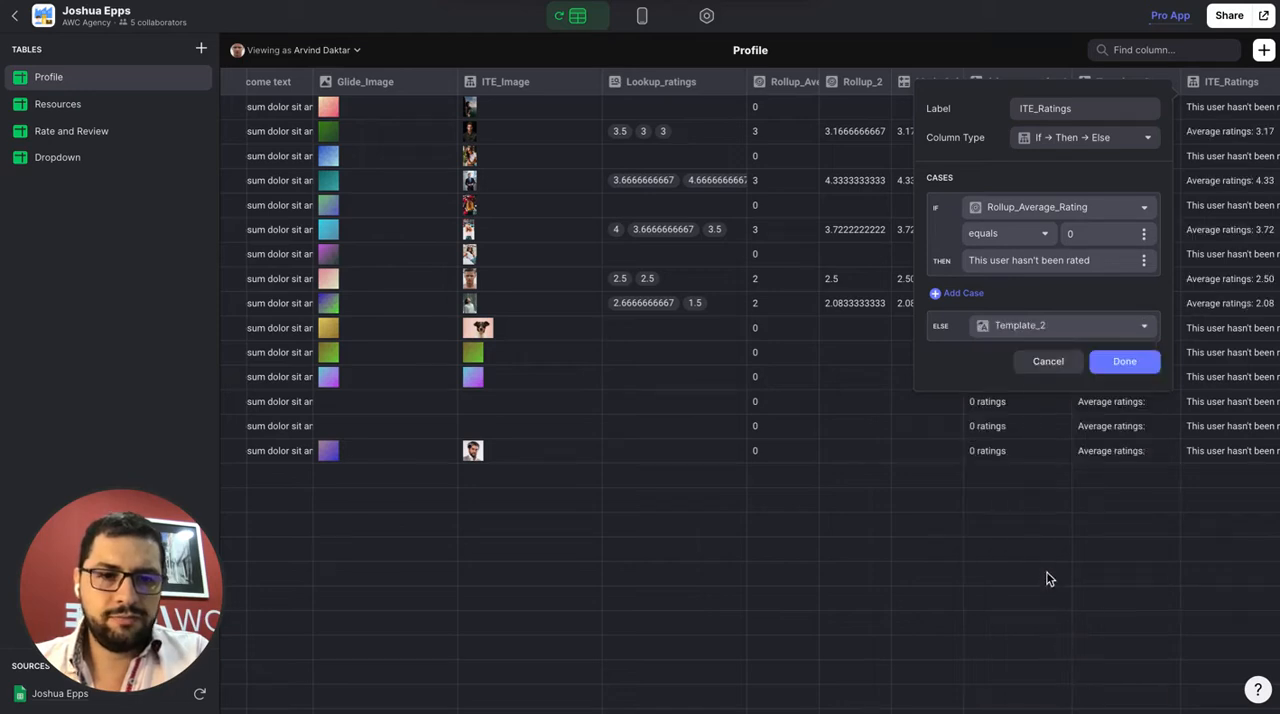
click(1125, 363)
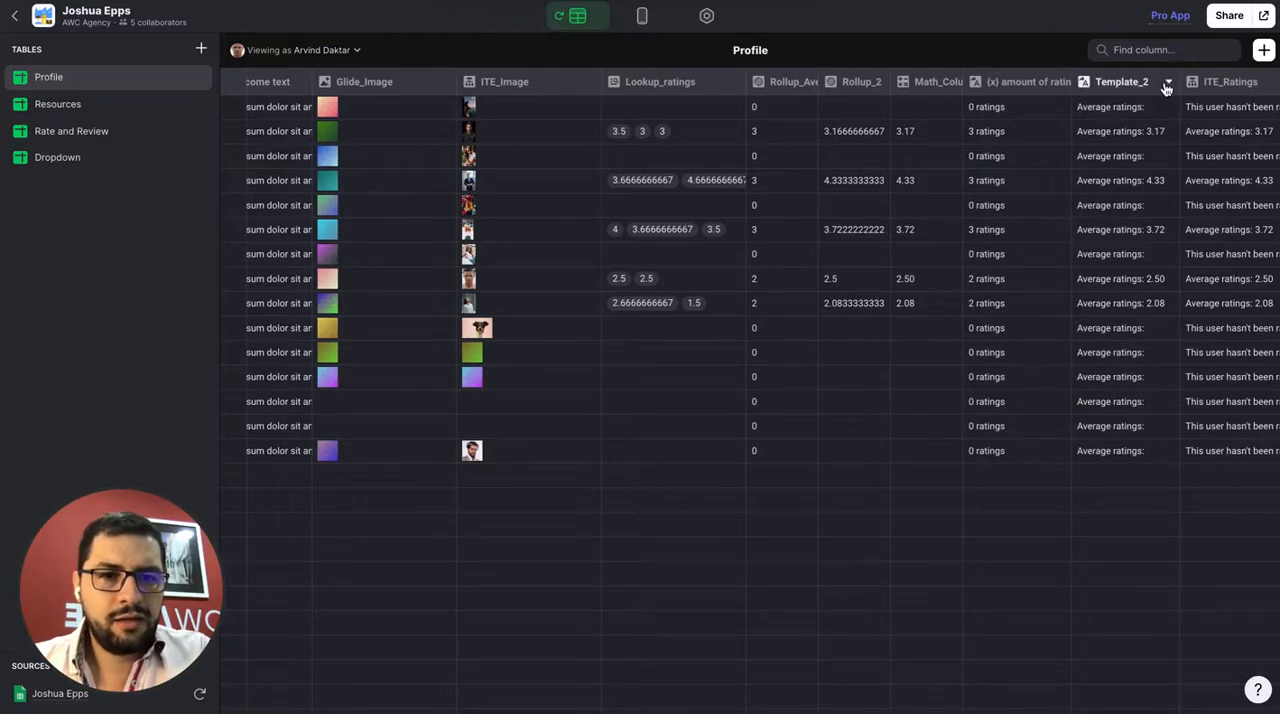
Change the Template_2 column's text to two lines: Ratings: {y} and Average rating: {x}
click(1168, 88)
click(1136, 110)
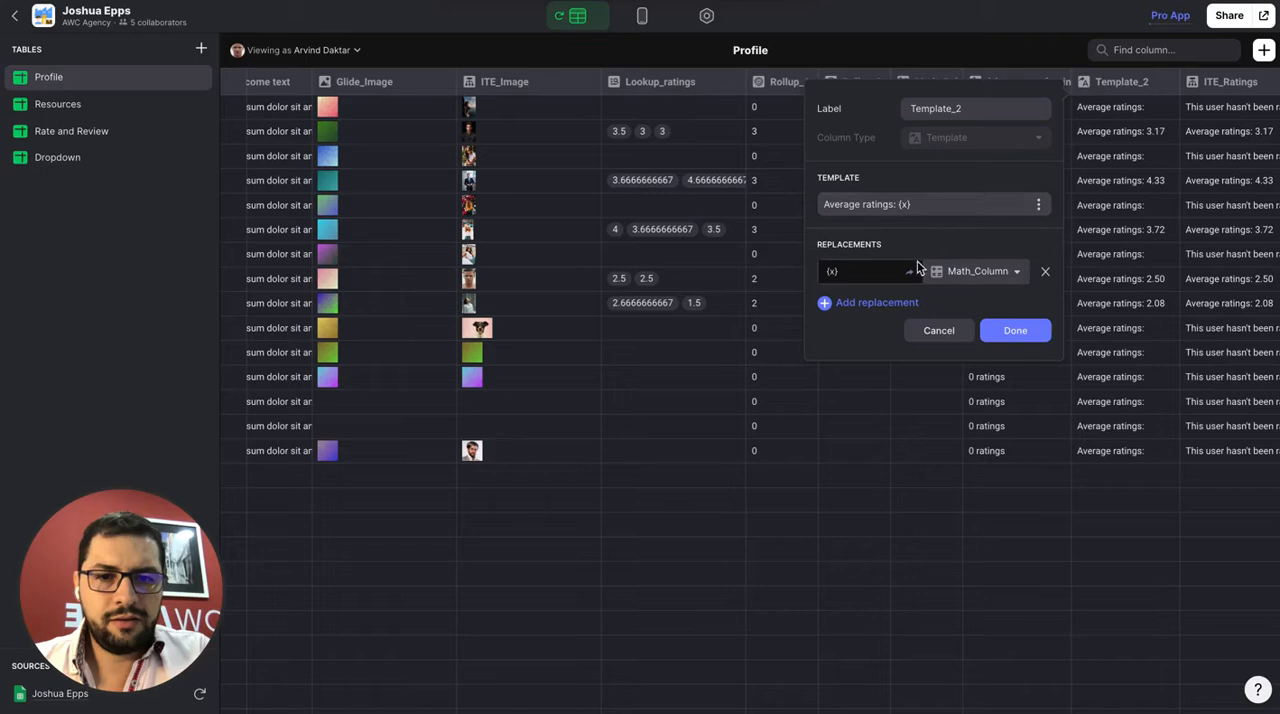
click(824, 204)
text(Ratings: )
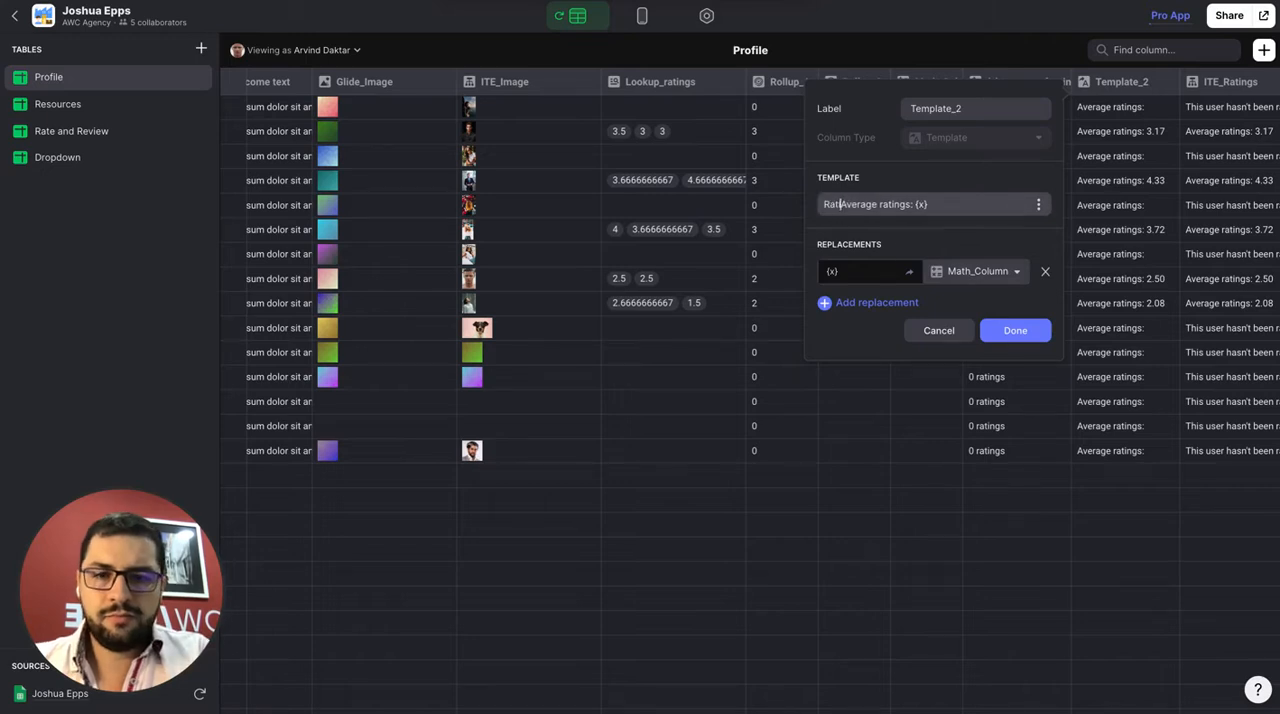
text({y})
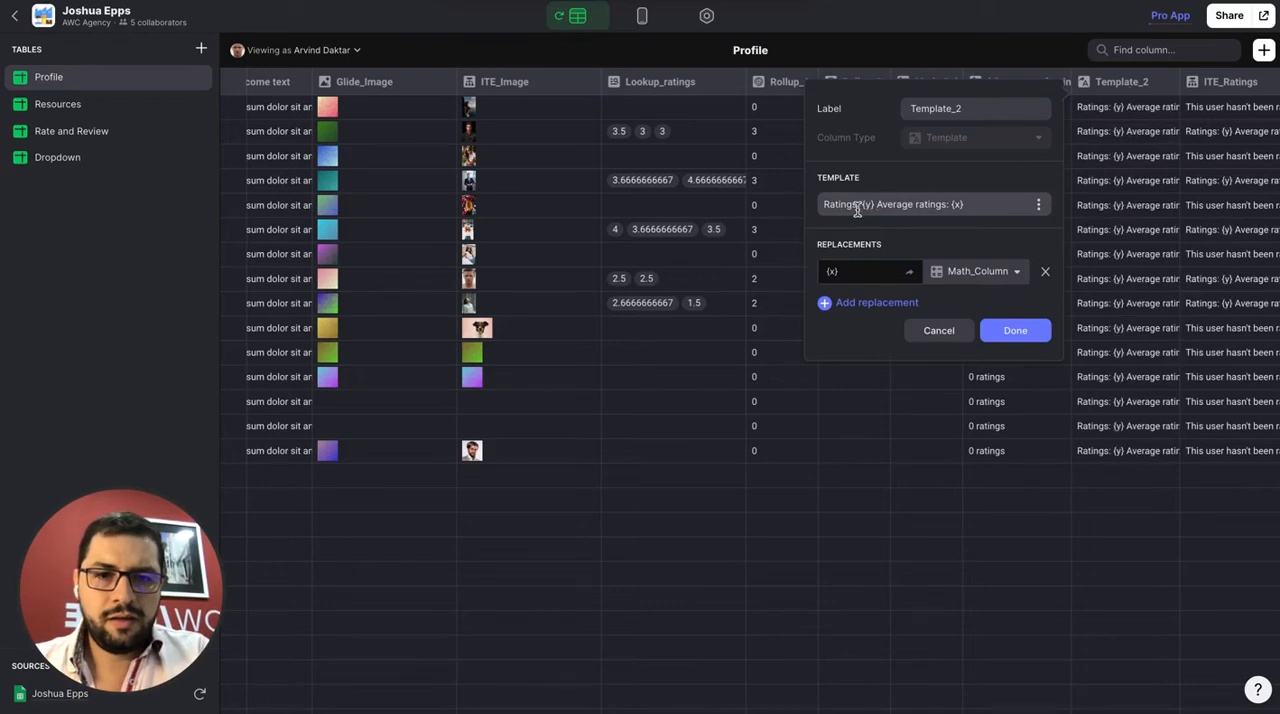
key(Return)
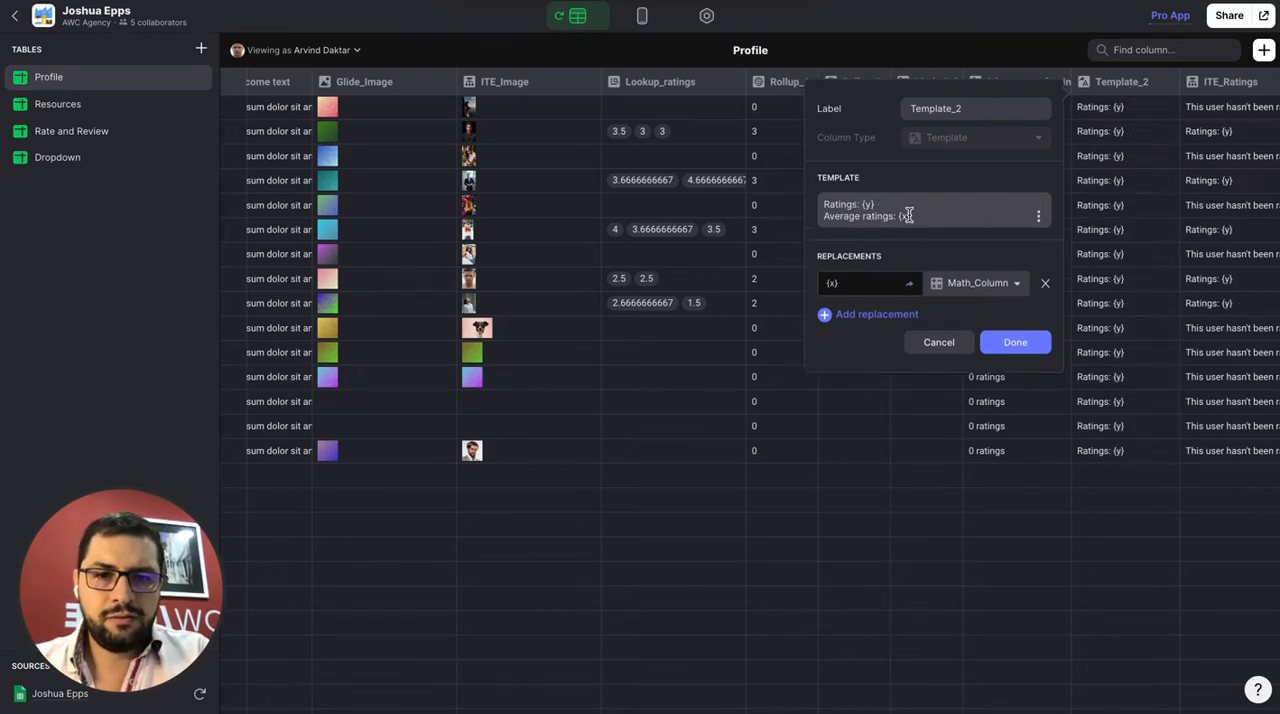
click(895, 216)
key(BackSpace)
key(BackSpace)
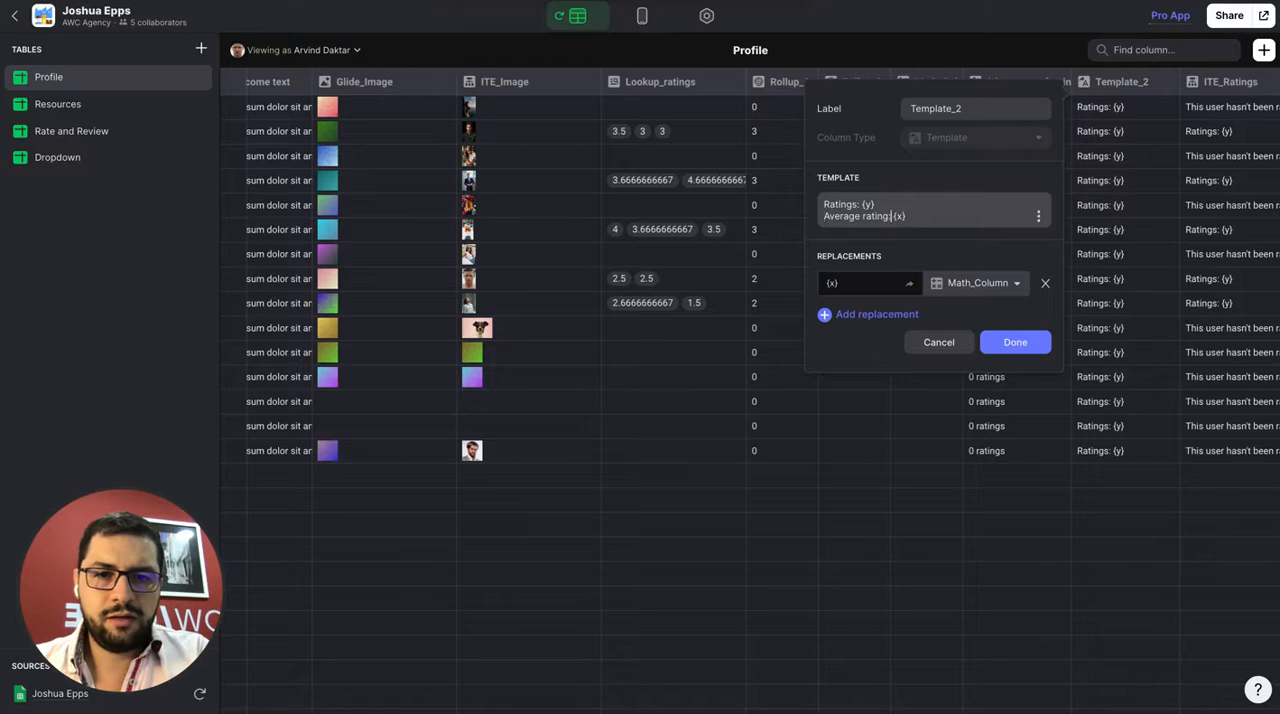
text(:)
Add a replacement of {y} with Rollup_Average_Rating to Template_2 and save the column
click(862, 316)
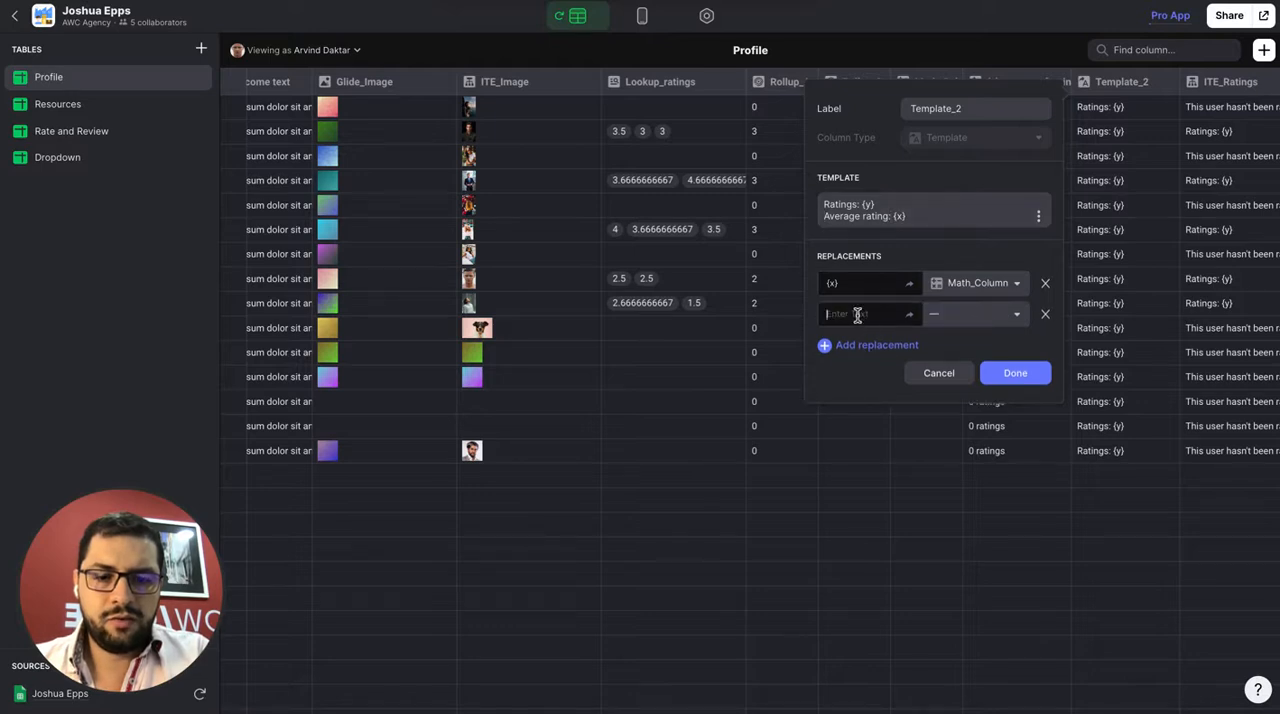
text({y})
click(958, 315)
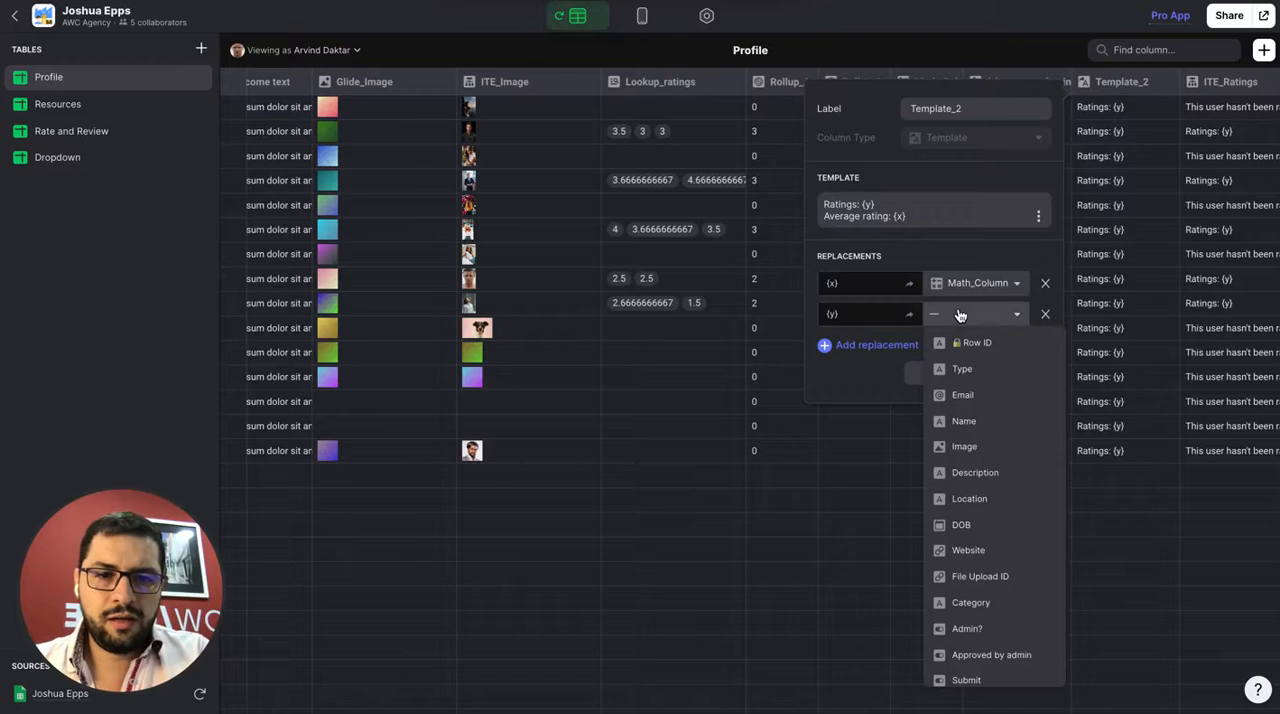
scroll(960, 560, down, 5)
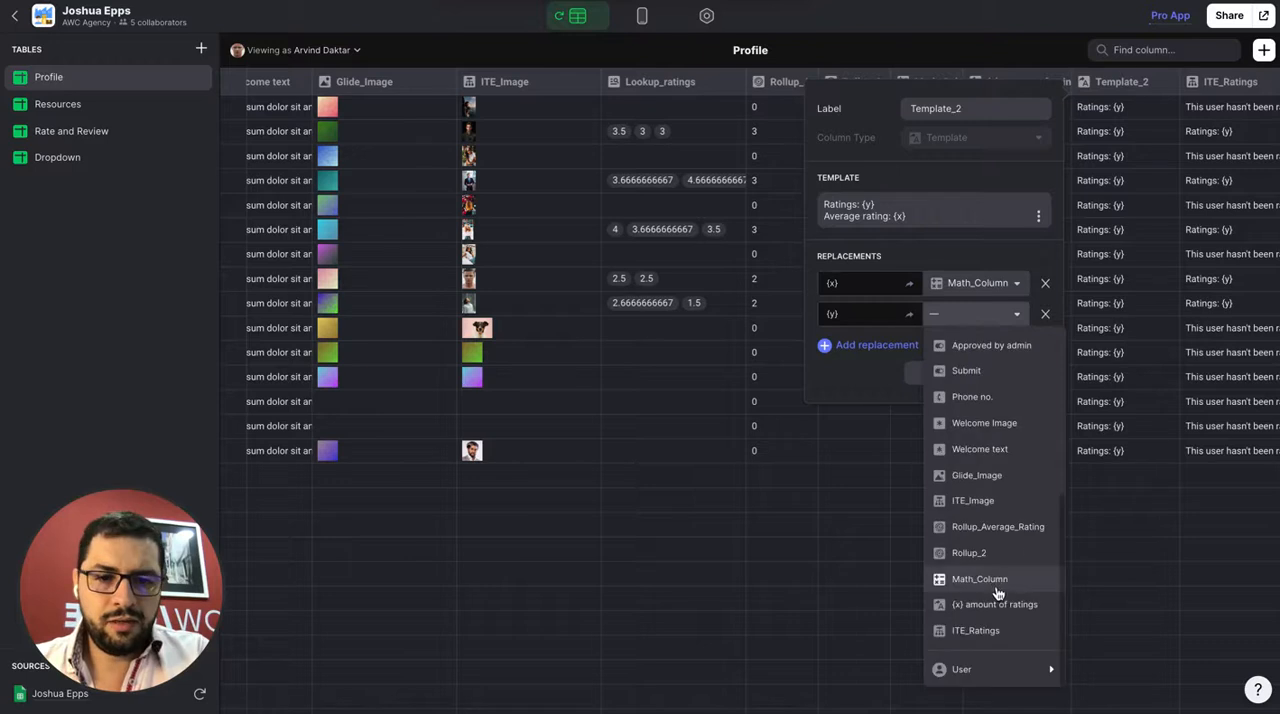
click(997, 527)
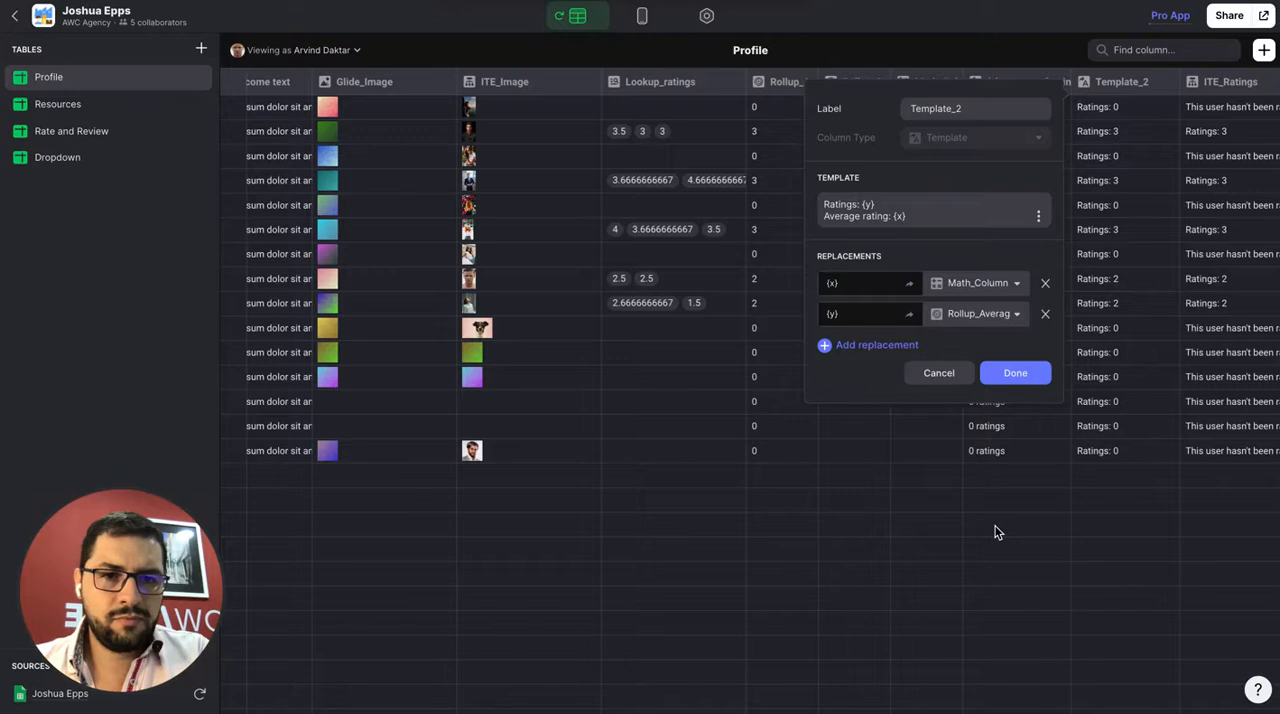
click(1008, 380)
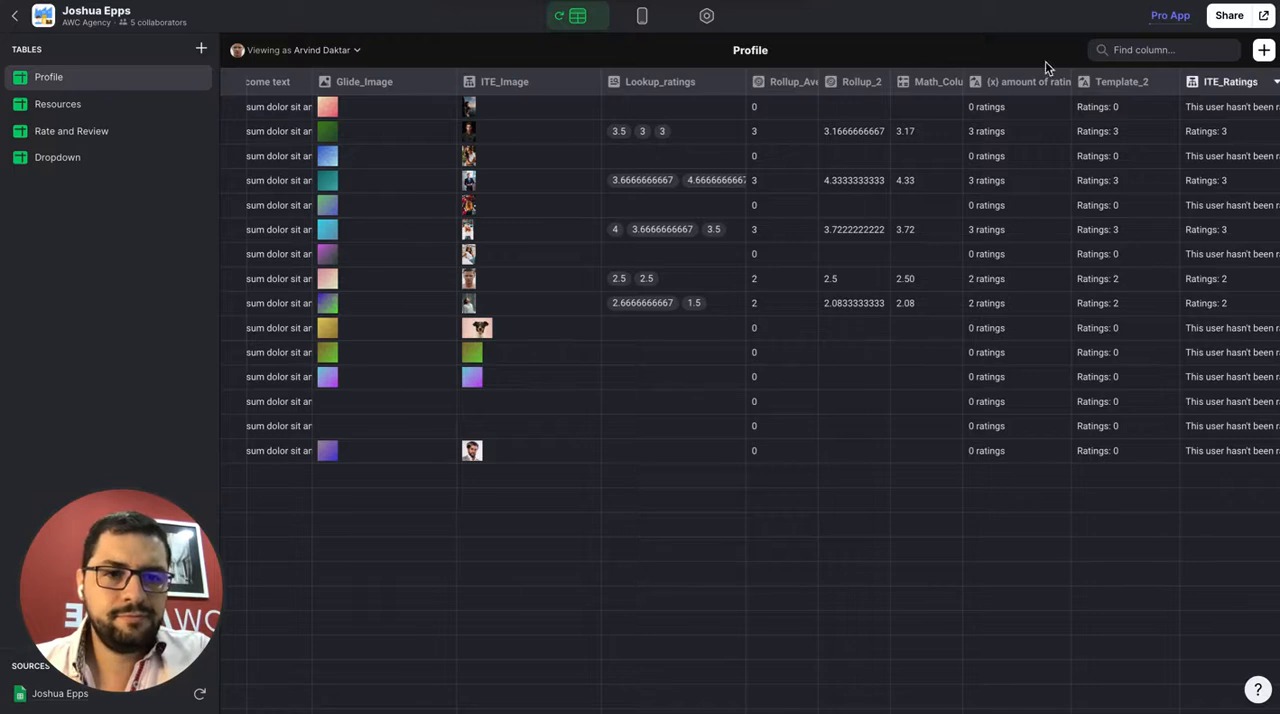
Switch to the app layout and add a Hint component to the contributor's details screen
click(642, 15)
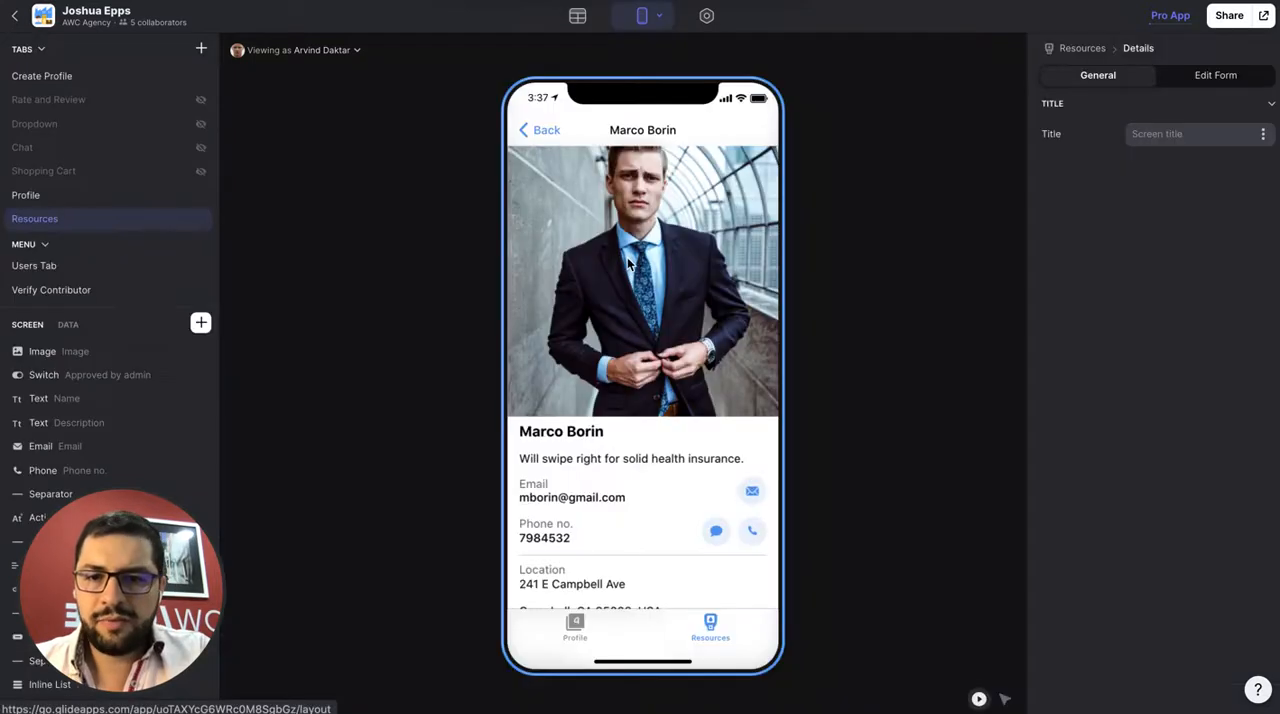
scroll(614, 388, down, 5)
scroll(613, 380, up, 5)
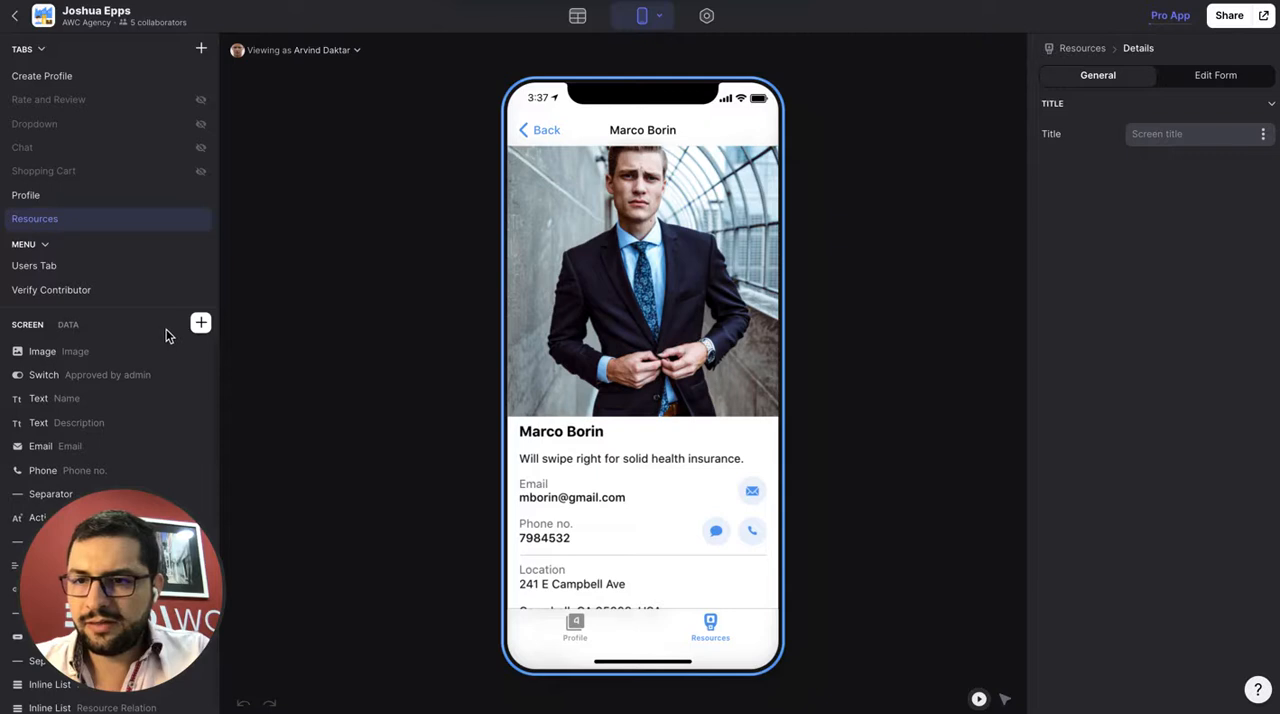
click(201, 322)
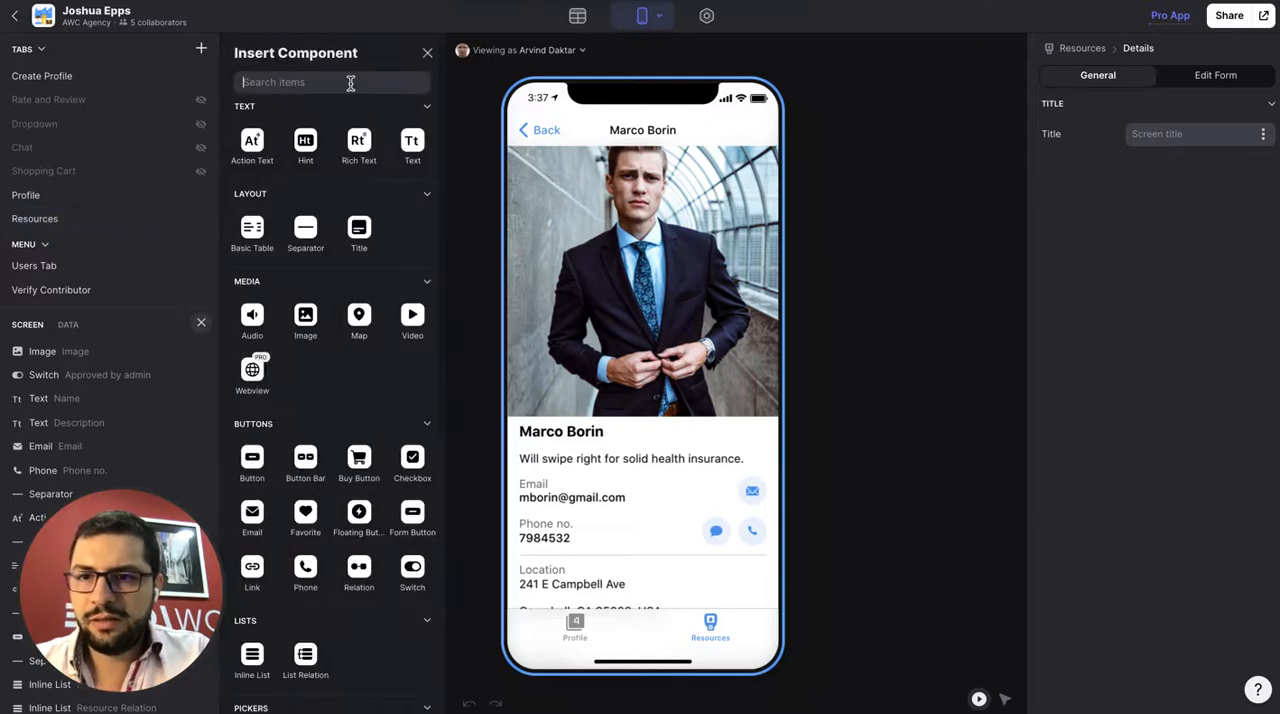
text(hitn)
key(BackSpace)
key(BackSpace)
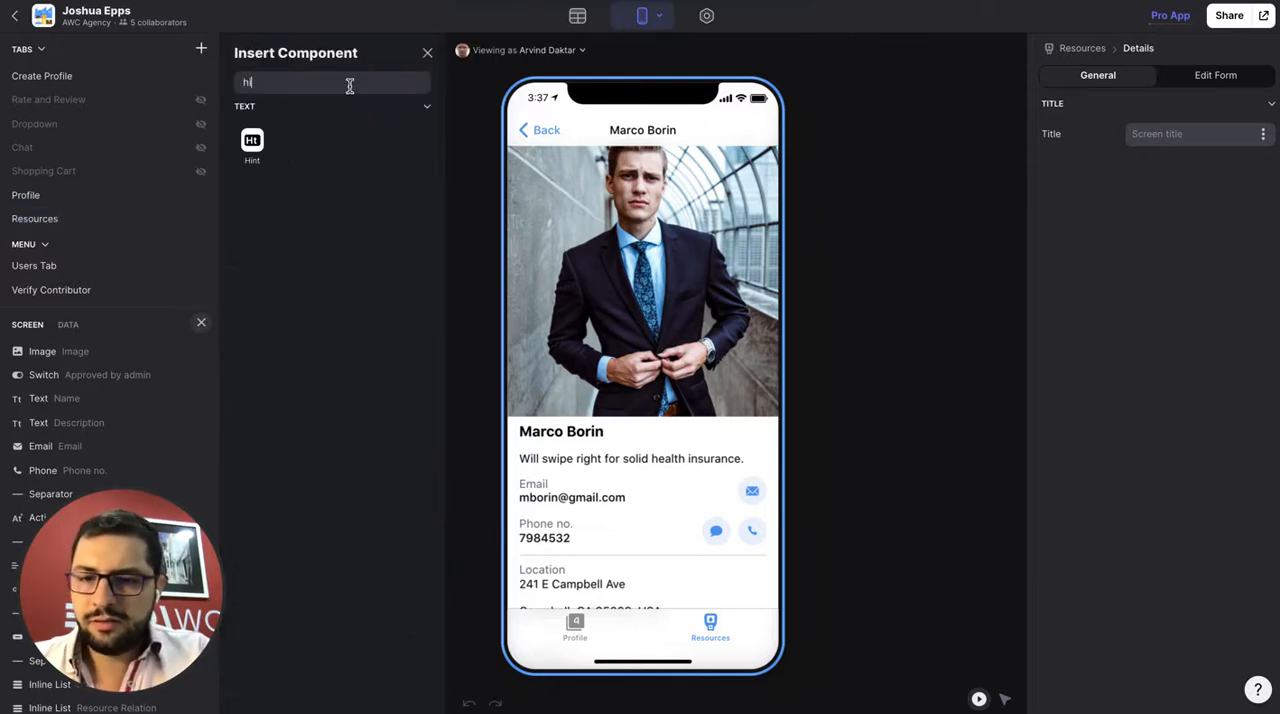
click(253, 150)
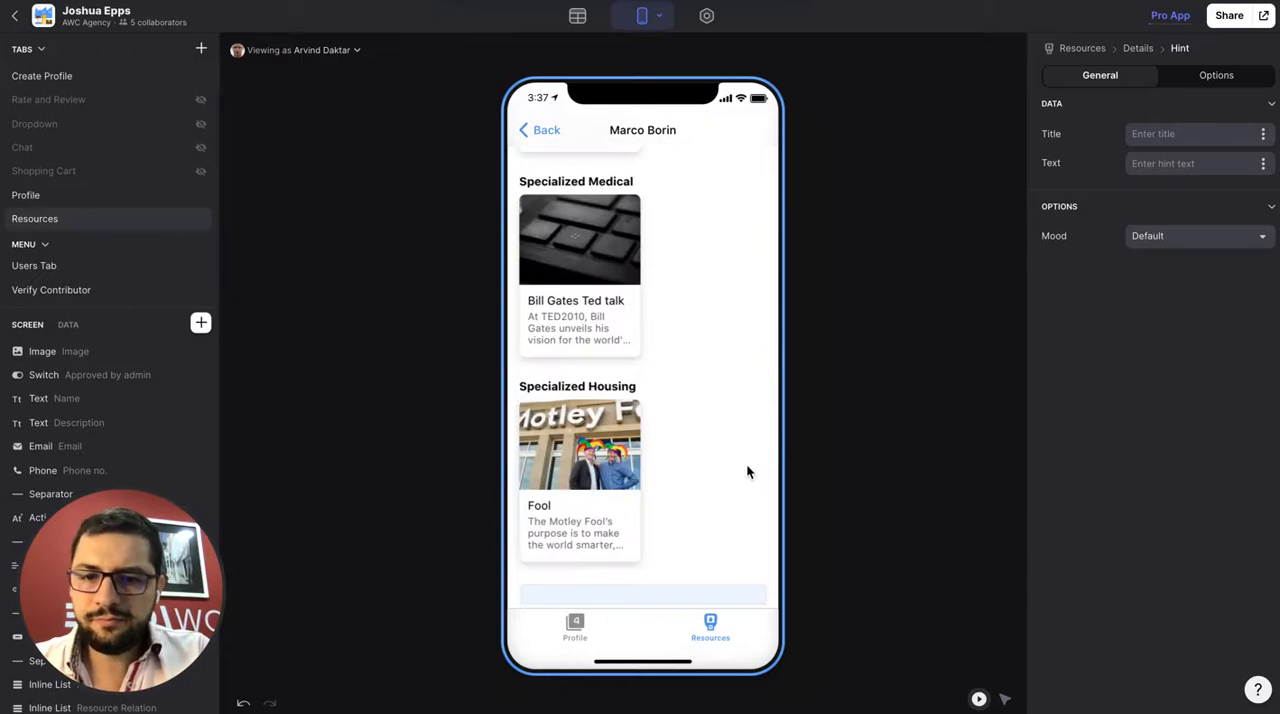
Give the Hint the title Ratings and use the ITE_Ratings column as its text
click(1163, 134)
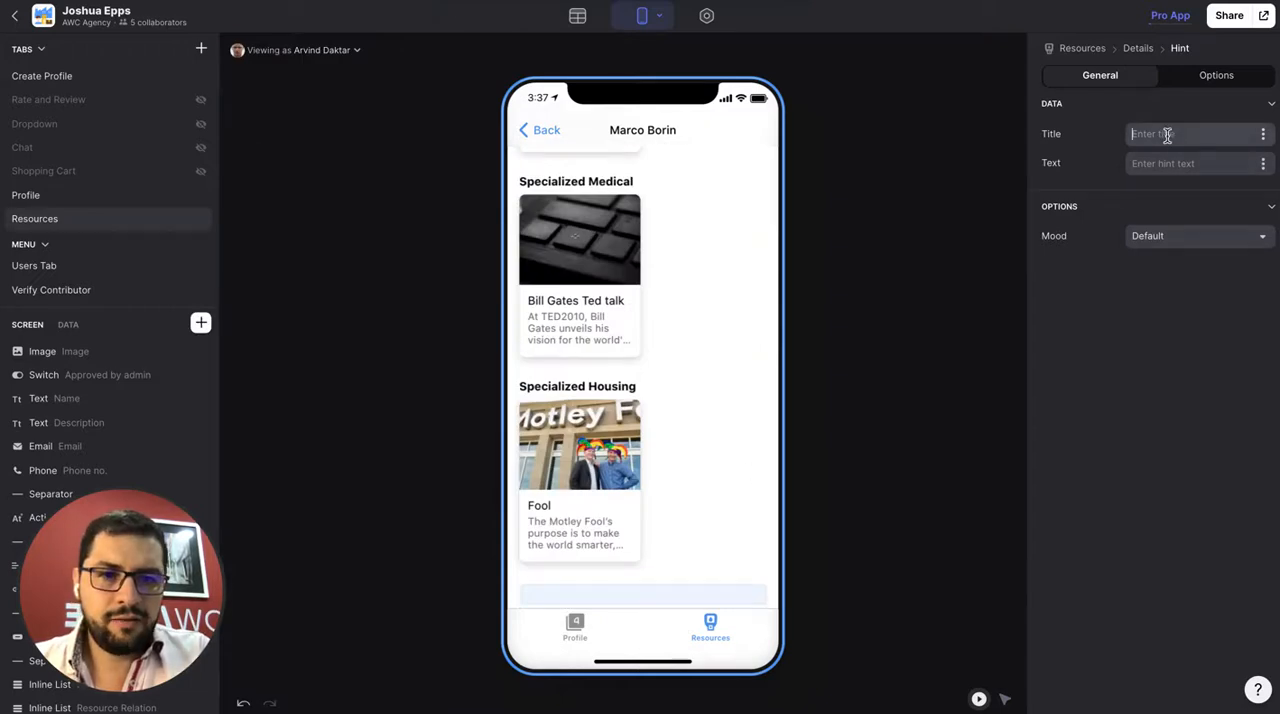
text(Ratings)
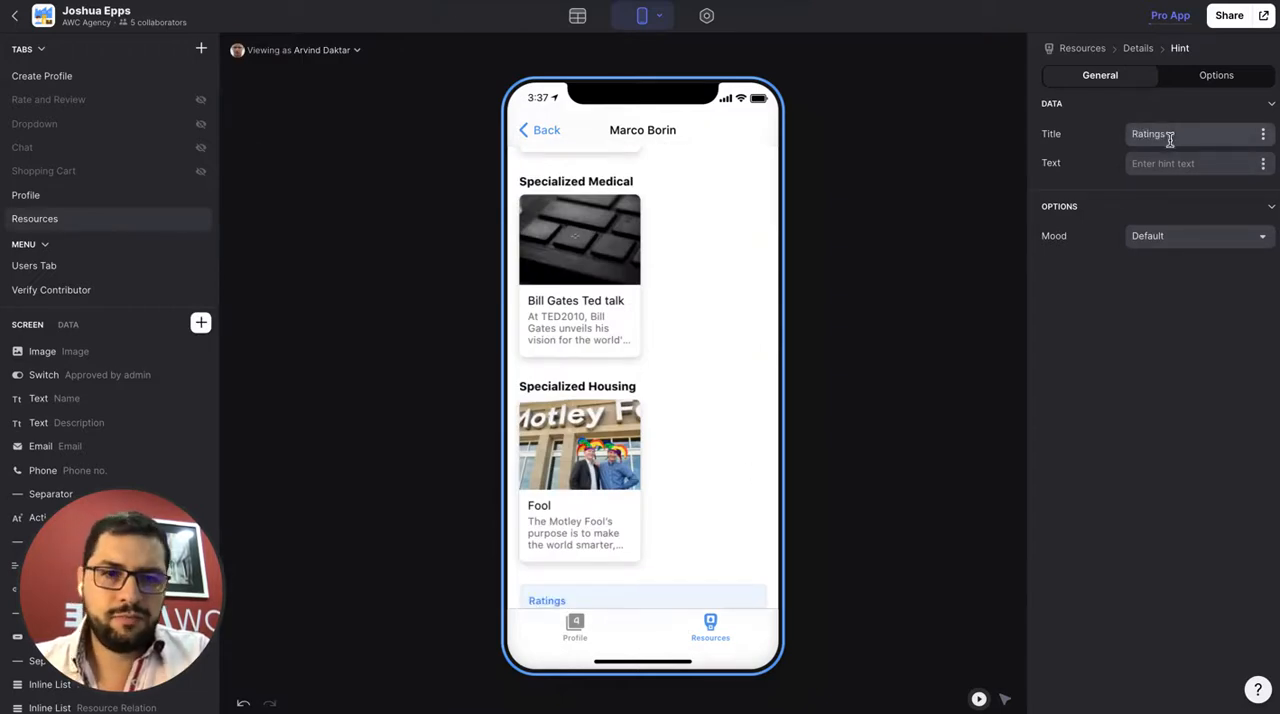
click(1264, 166)
scroll(1191, 320, down, 5)
click(1155, 478)
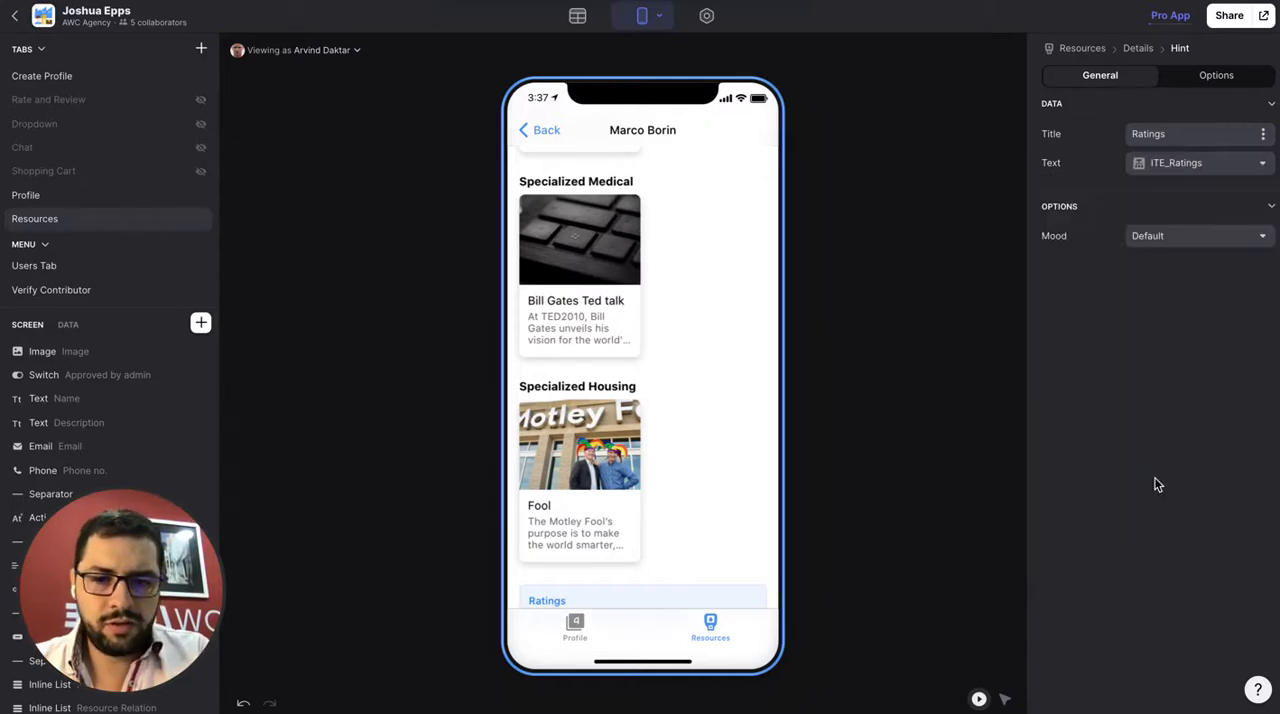
scroll(711, 472, down, 1)
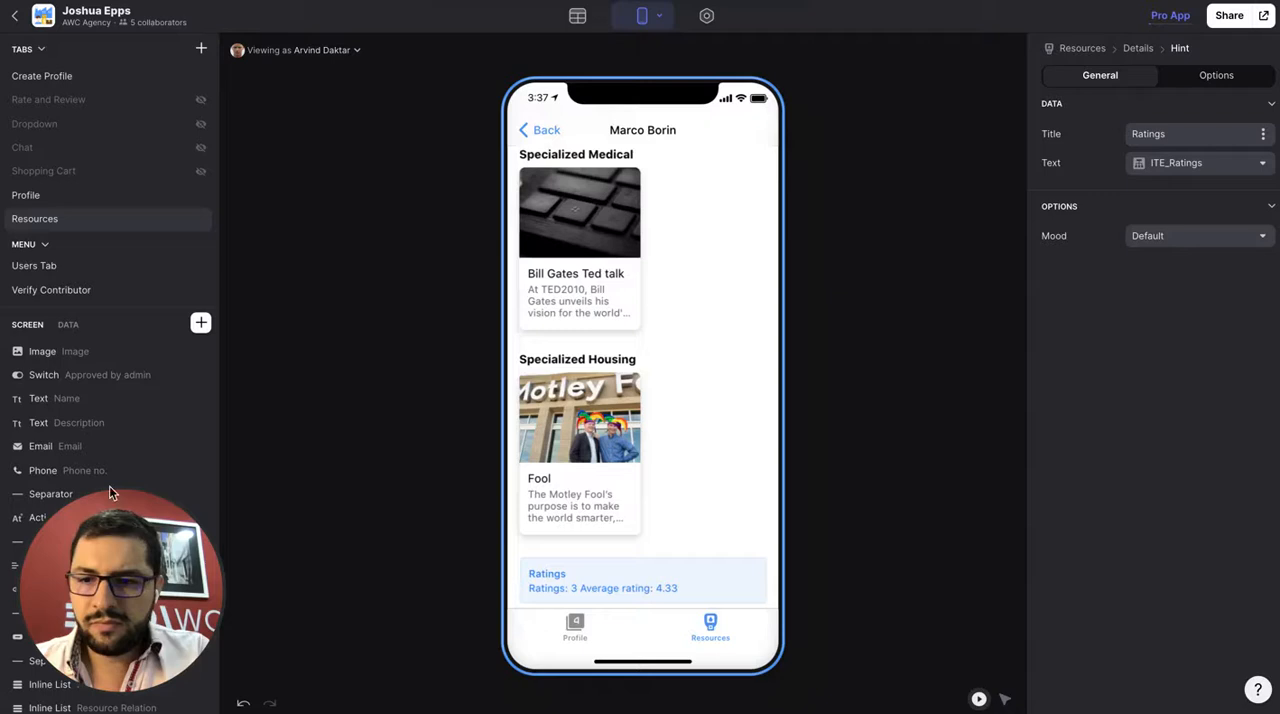
Move the Hint directly below the Image component on the details screen and clear its title
scroll(40, 424, down, 1)
drag(36, 456, 40, 375)
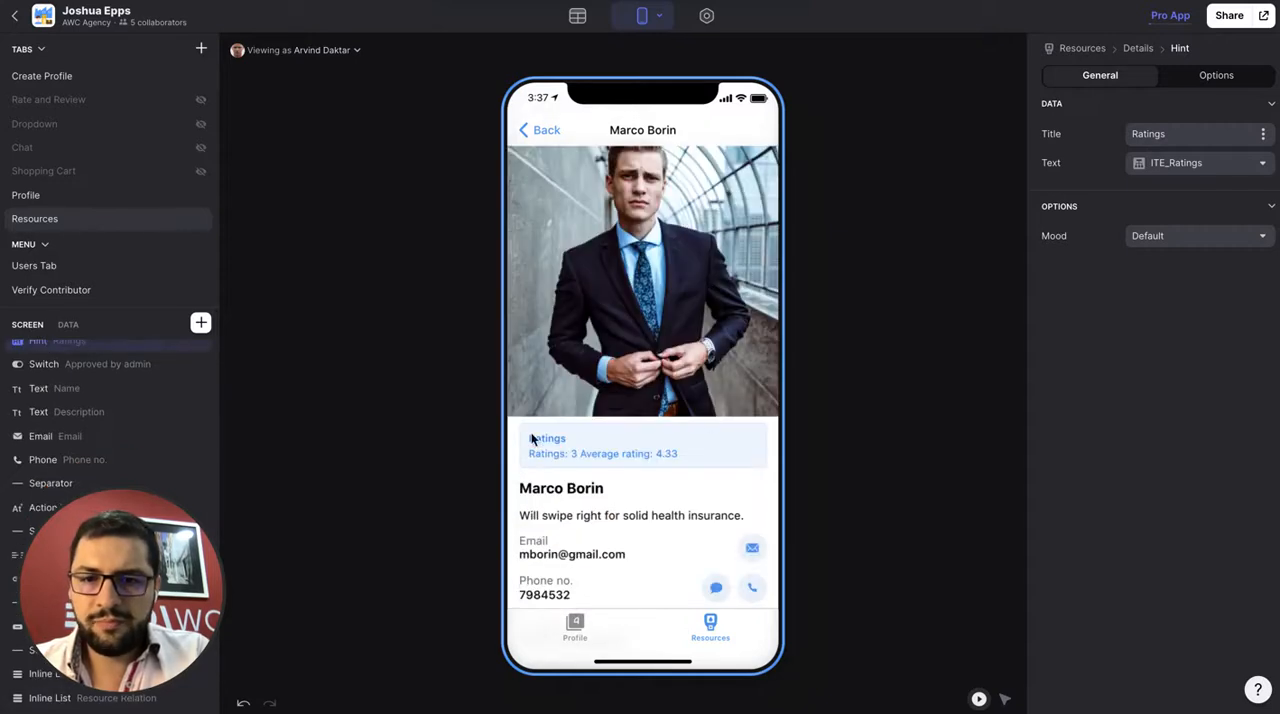
double_click(1150, 134)
key(BackSpace)
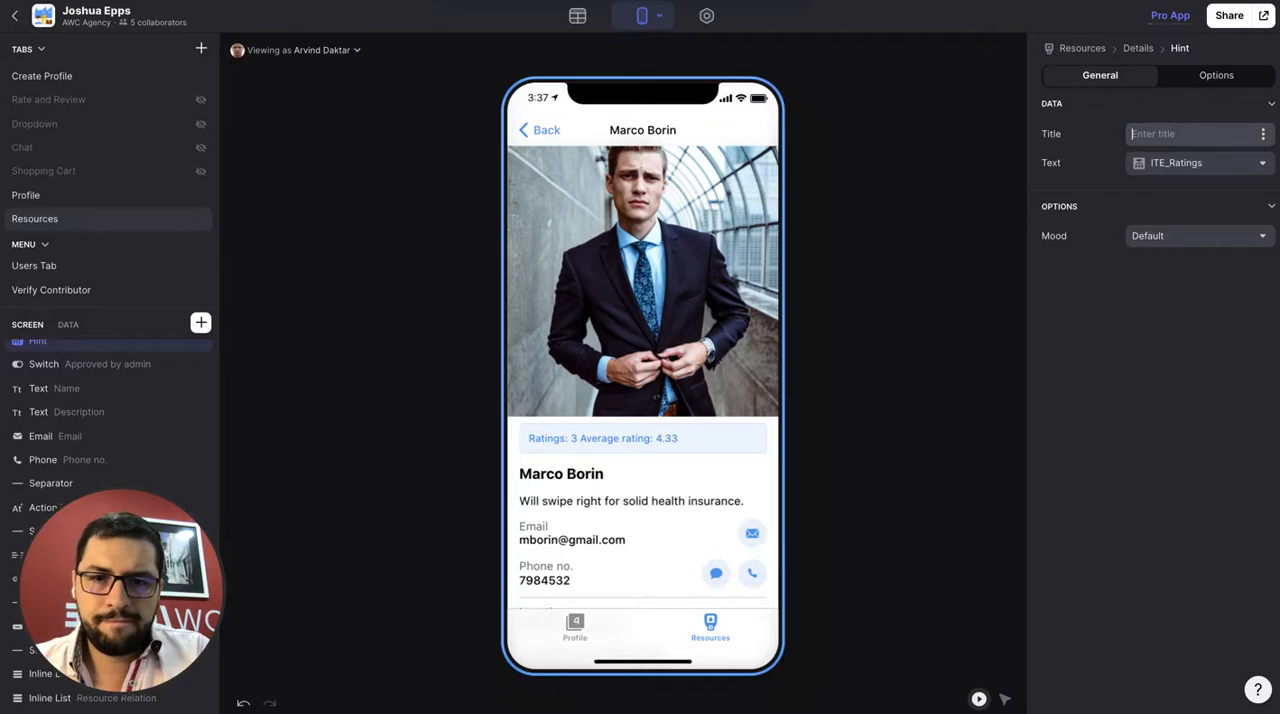
click(957, 318)
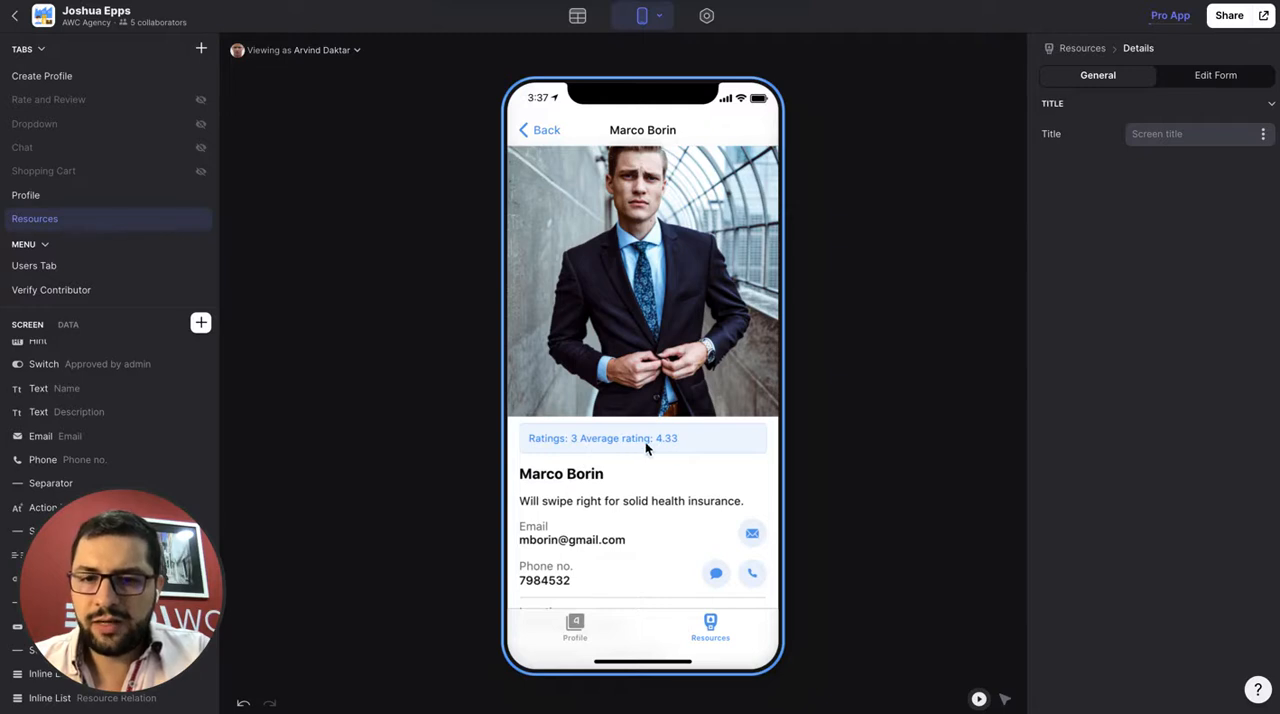
Review the contributor's rated resources in the preview and the aggregation options of the Rollup_2 column in the Profile table
scroll(698, 440, down, 10)
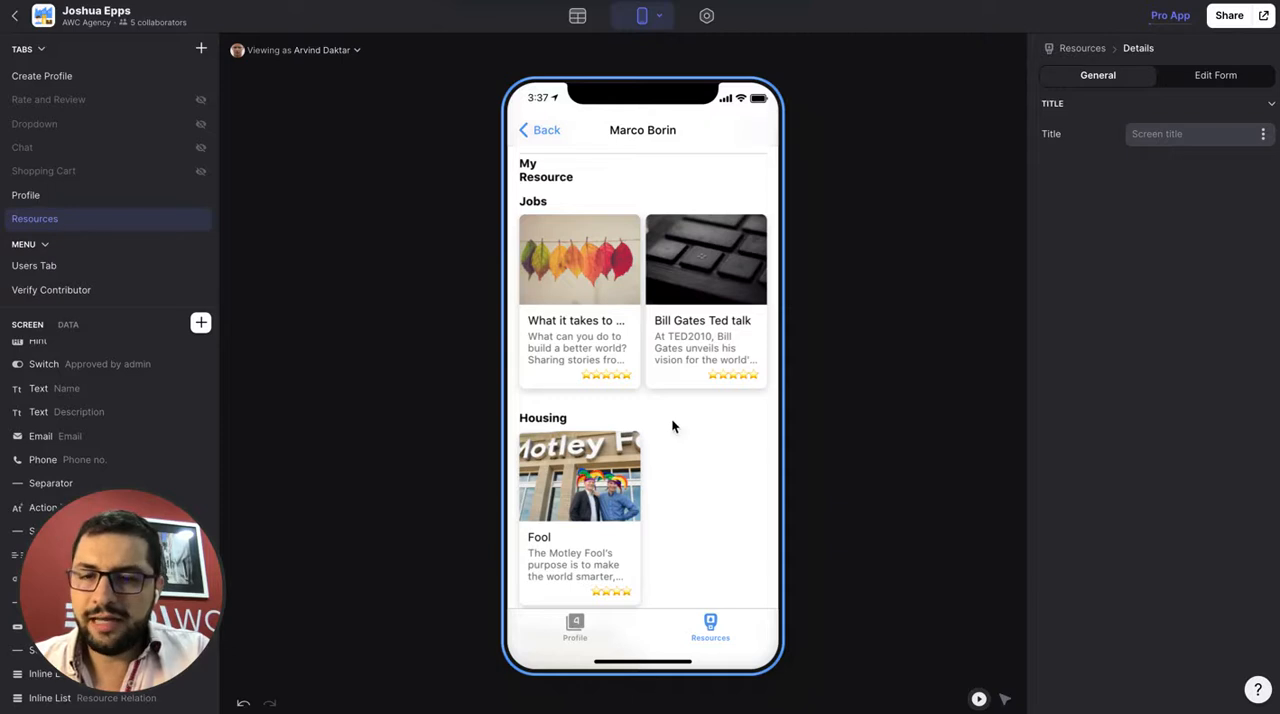
scroll(611, 320, up, 10)
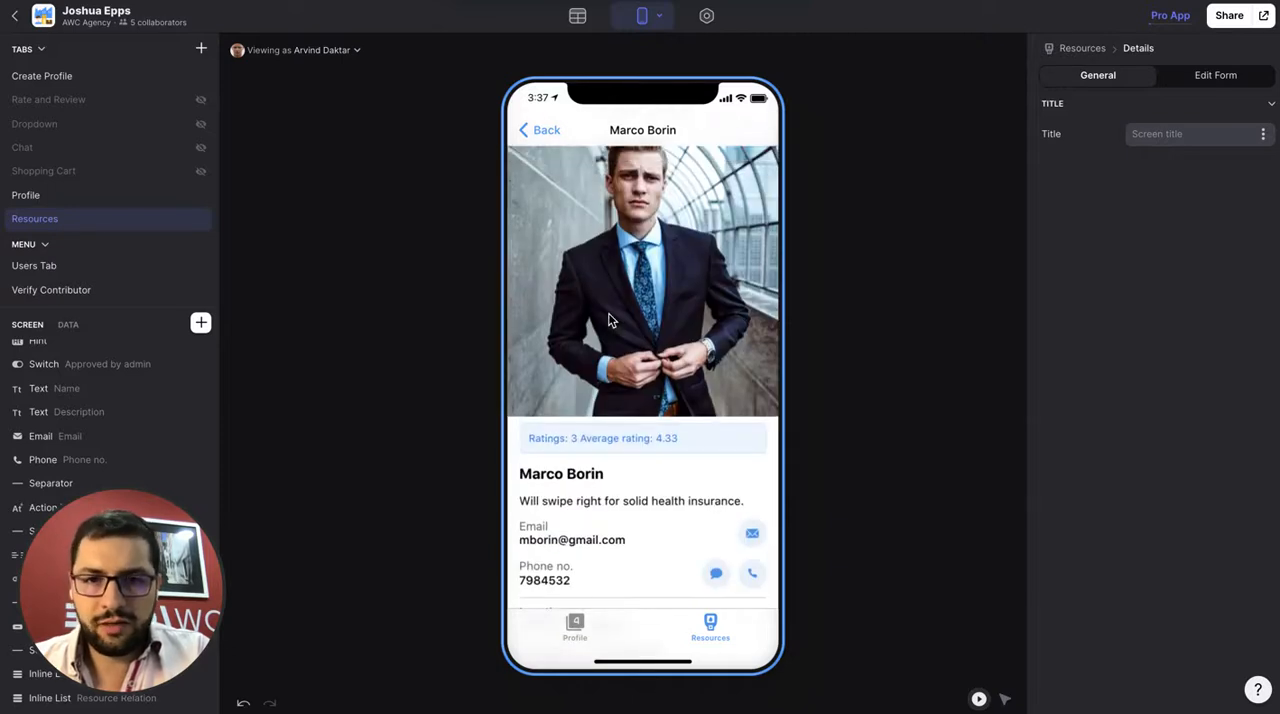
click(590, 20)
scroll(974, 122, right, 10)
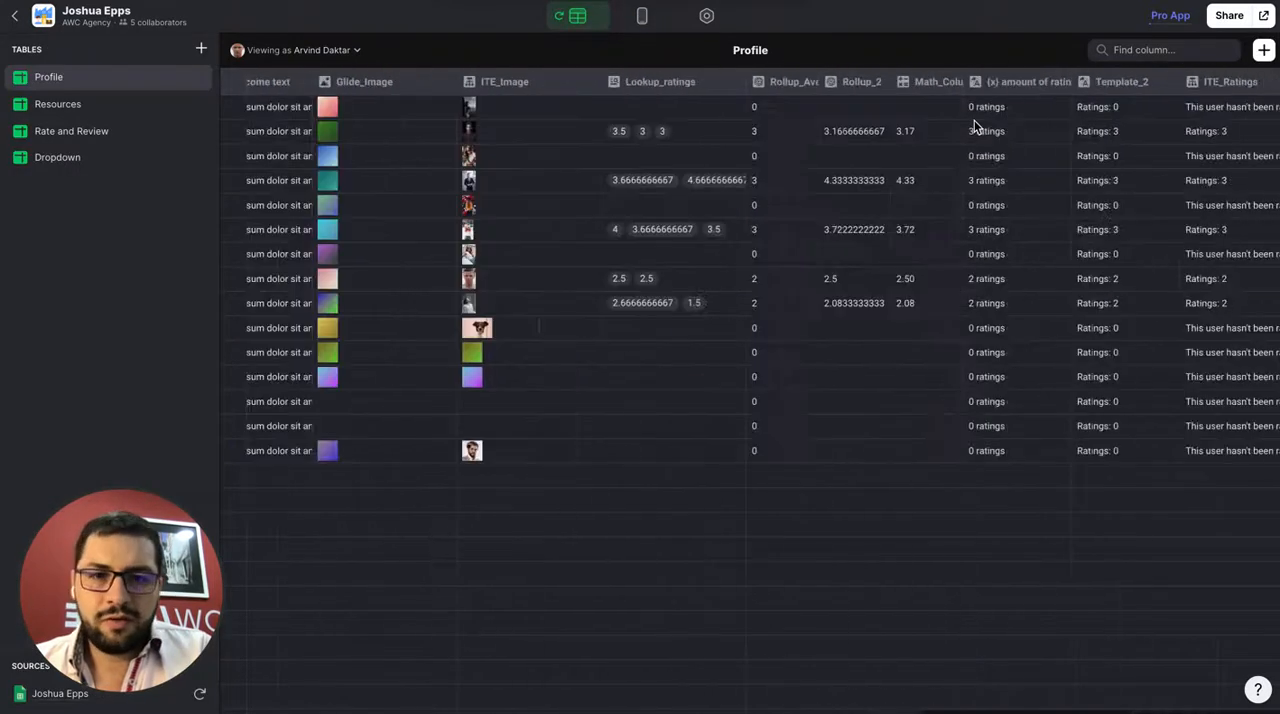
click(879, 83)
click(873, 106)
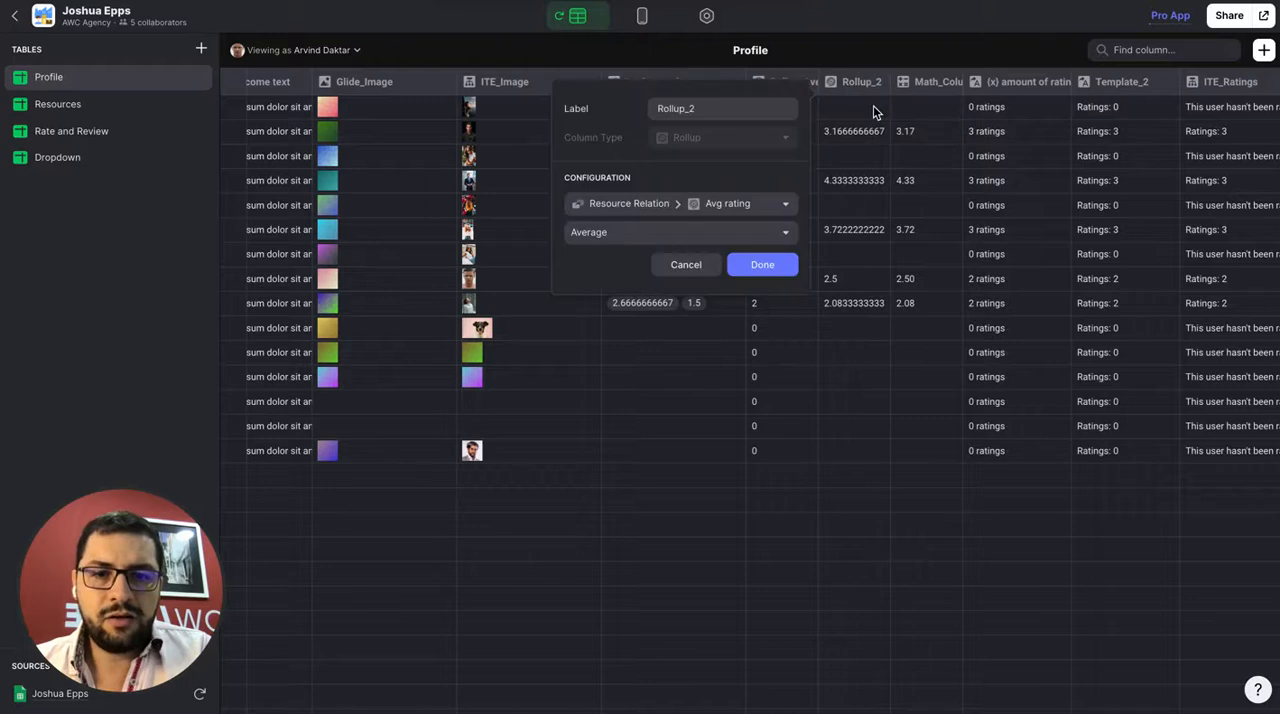
click(715, 236)
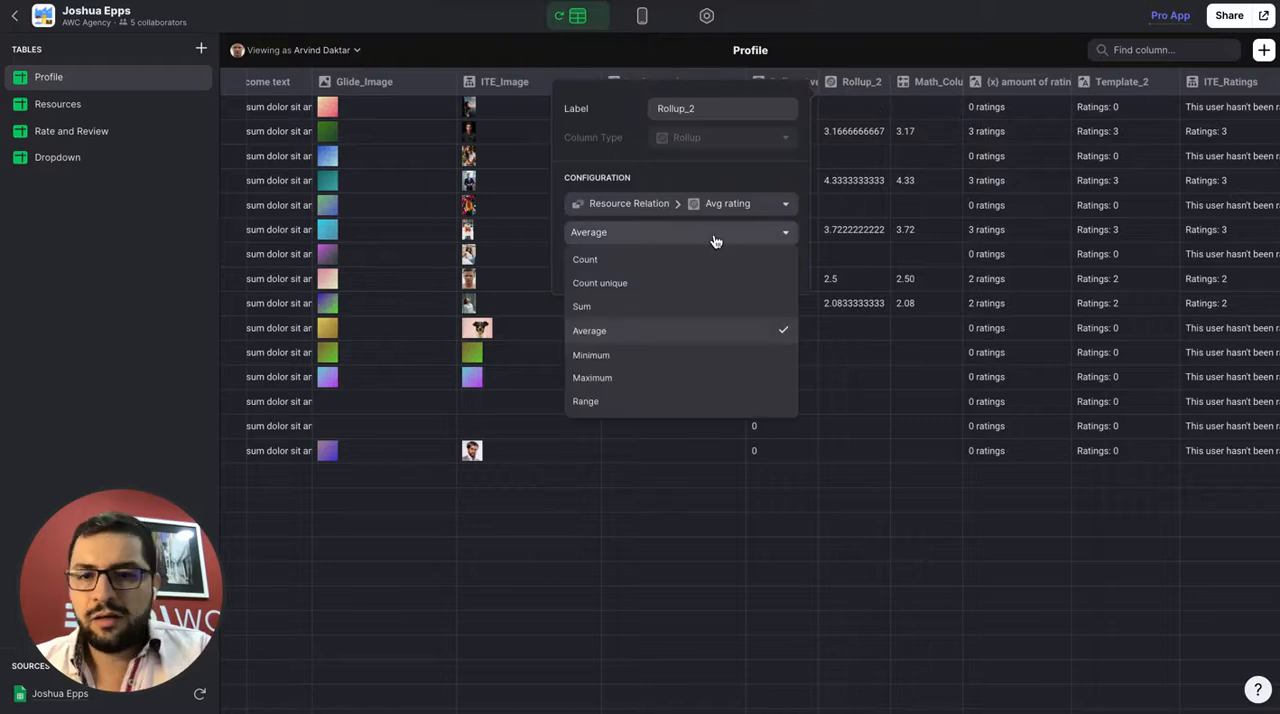
click(667, 338)
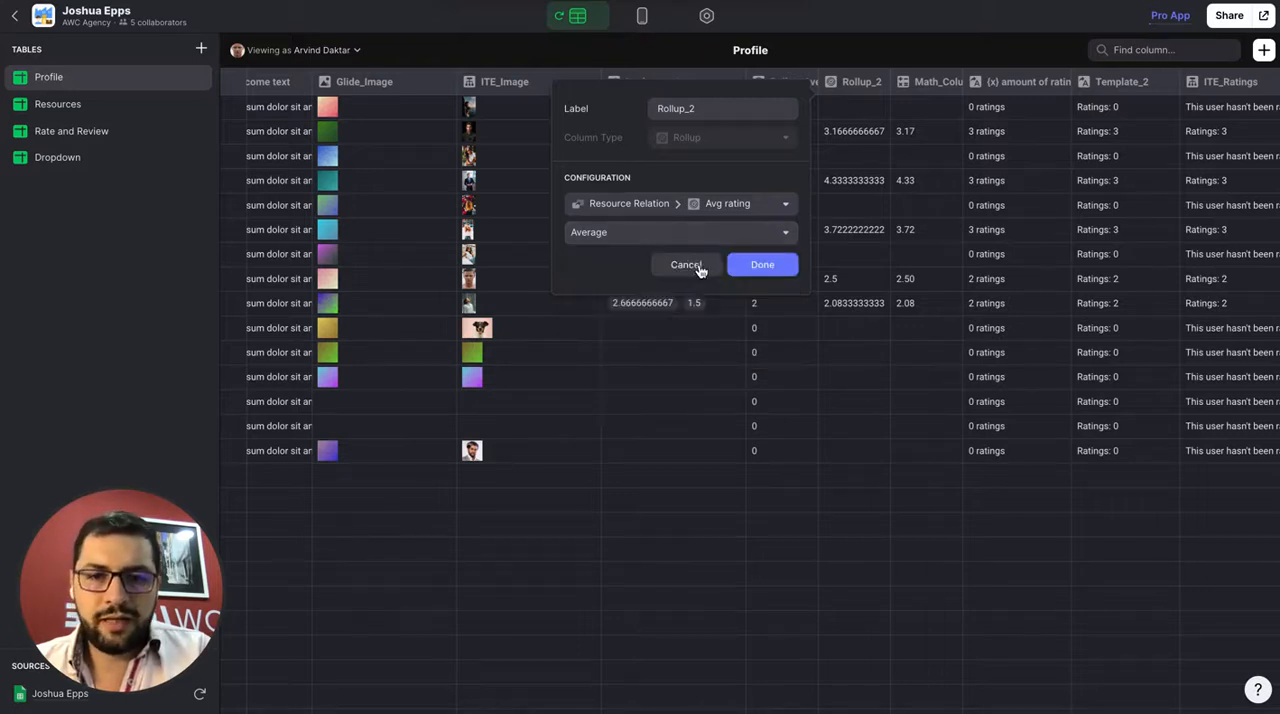